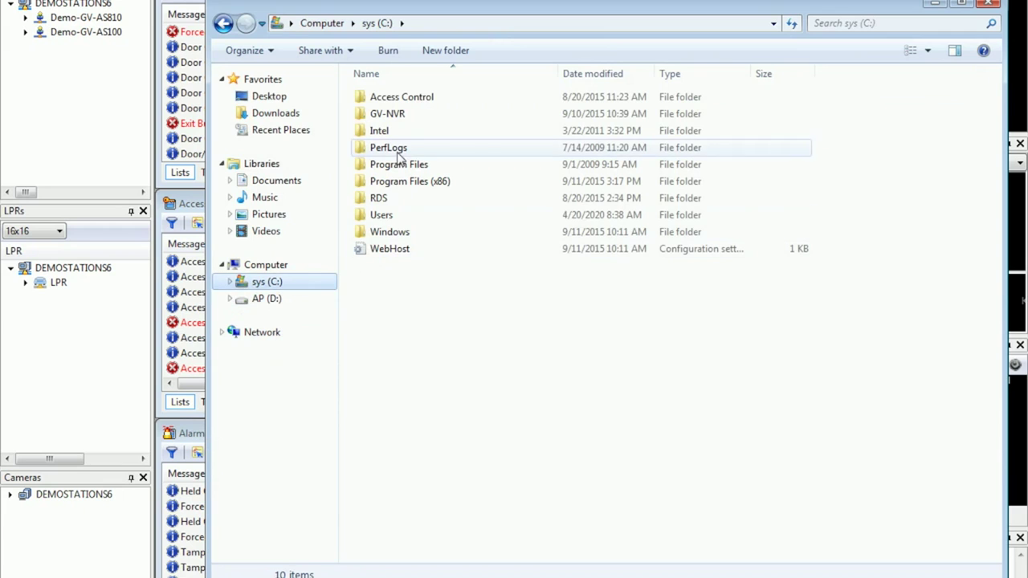
Step: Launch GvNetModule Utility from the Access Control\ASManager folder and select the GV-AS1010 module to check its network details
double_click(441, 102)
double_click(442, 103)
left_click_drag(996, 102, 1004, 350)
double_click(528, 356)
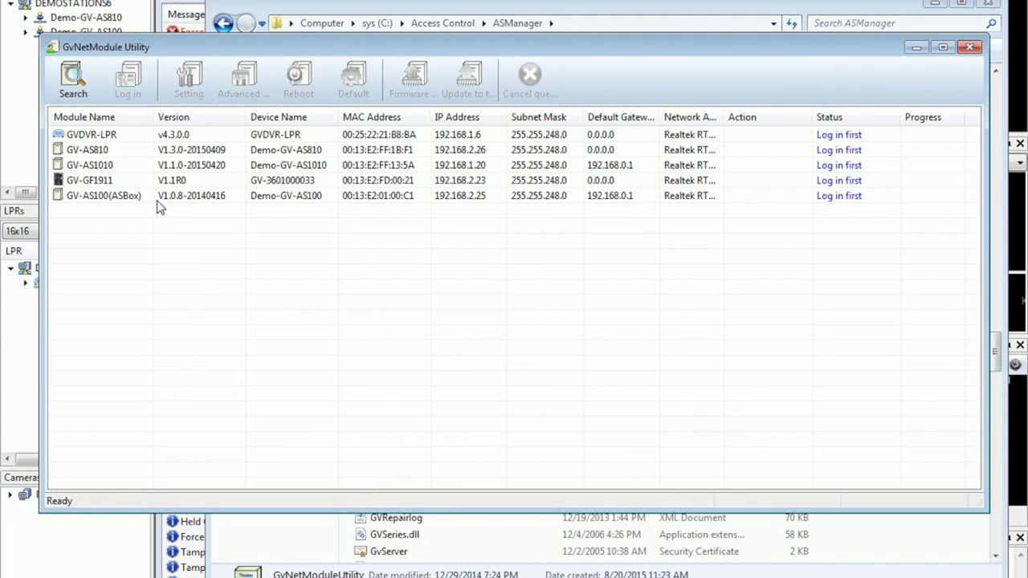
left_click(134, 201)
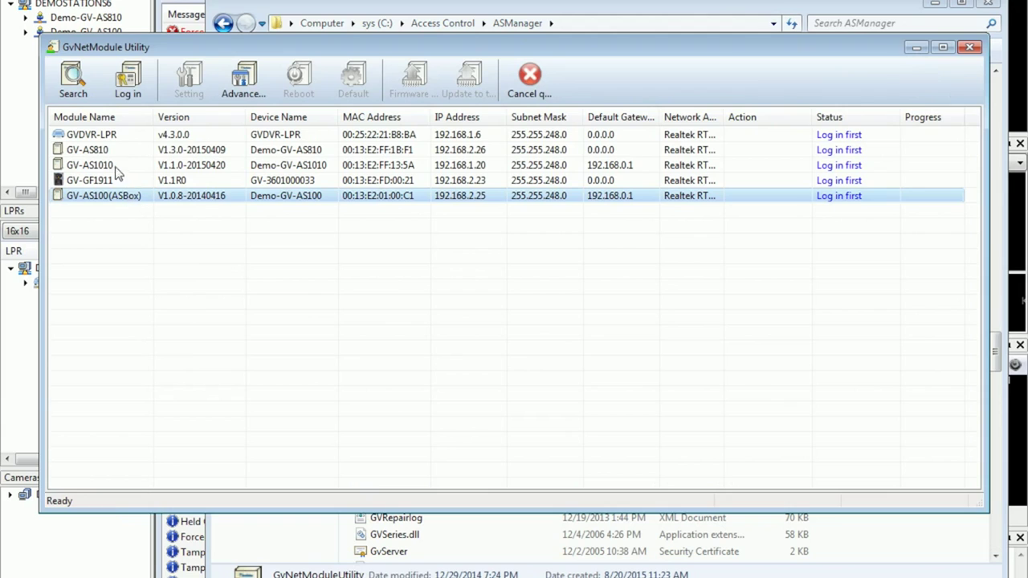
left_click(108, 166)
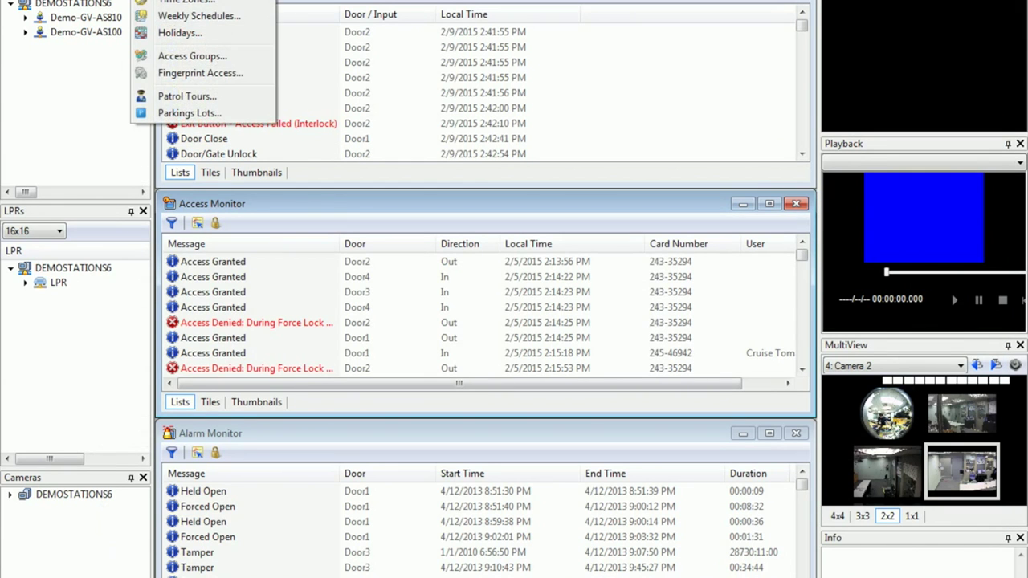
Step: Add a controller with ID 3, the name Controller 3 and the type GV-AS1010
left_click(180, 32)
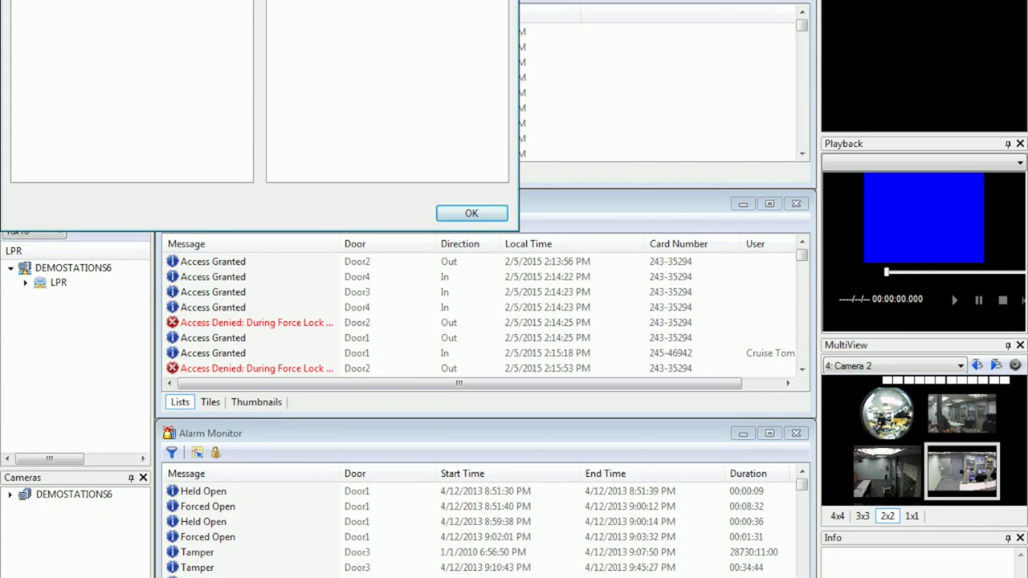
left_click(232, 96)
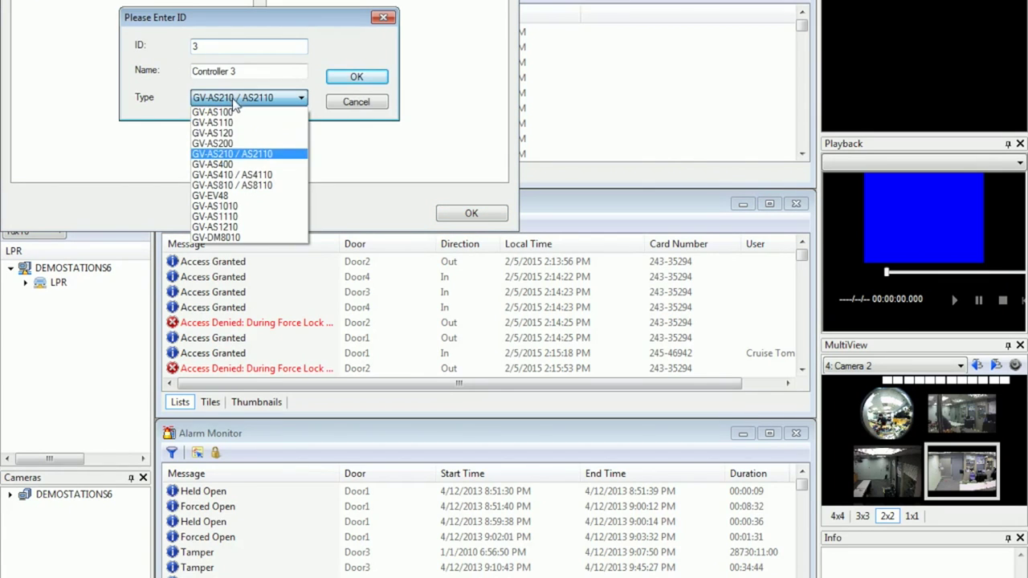
left_click(241, 206)
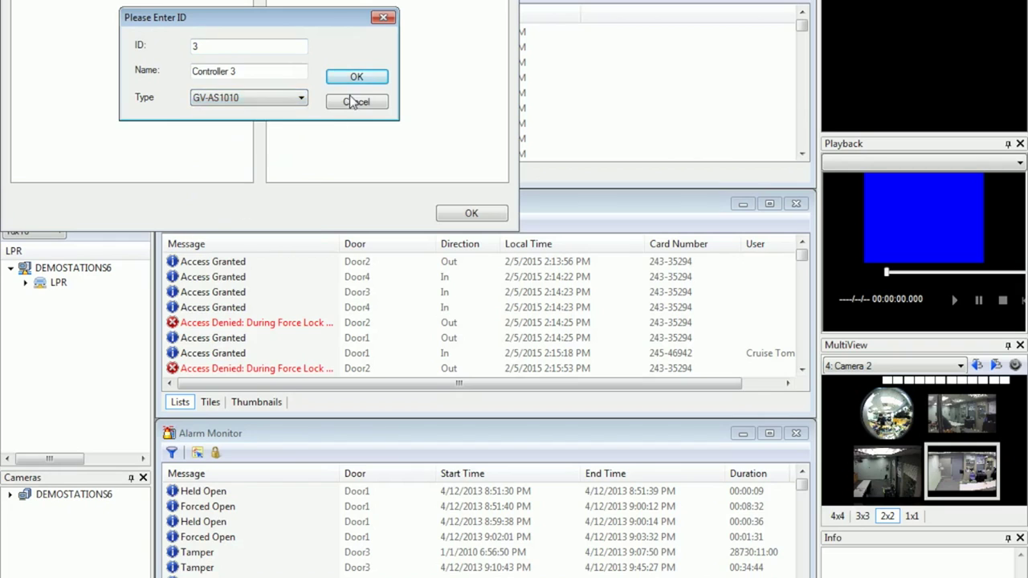
left_click(374, 79)
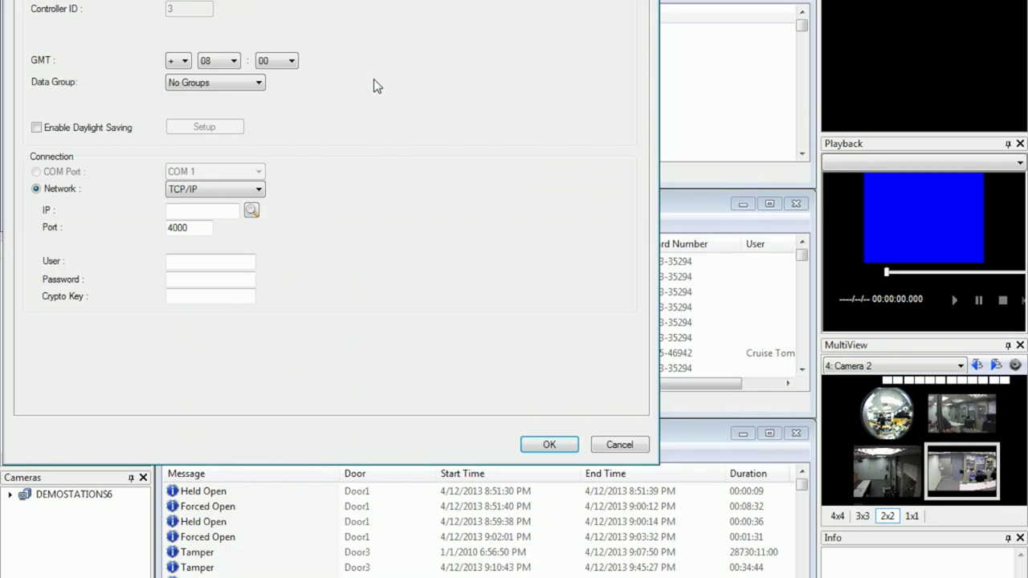
Step: Set the controller's TCP/IP connection to IP 192.168.1.20 with user admin, enter its password and crypto key, and save the controller setup
key("Return")
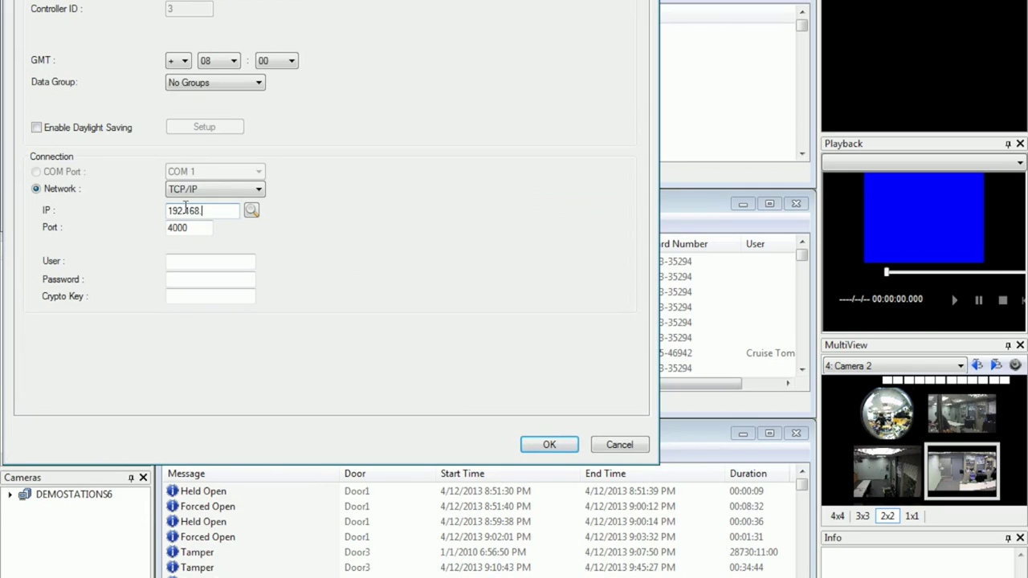
left_click(189, 263)
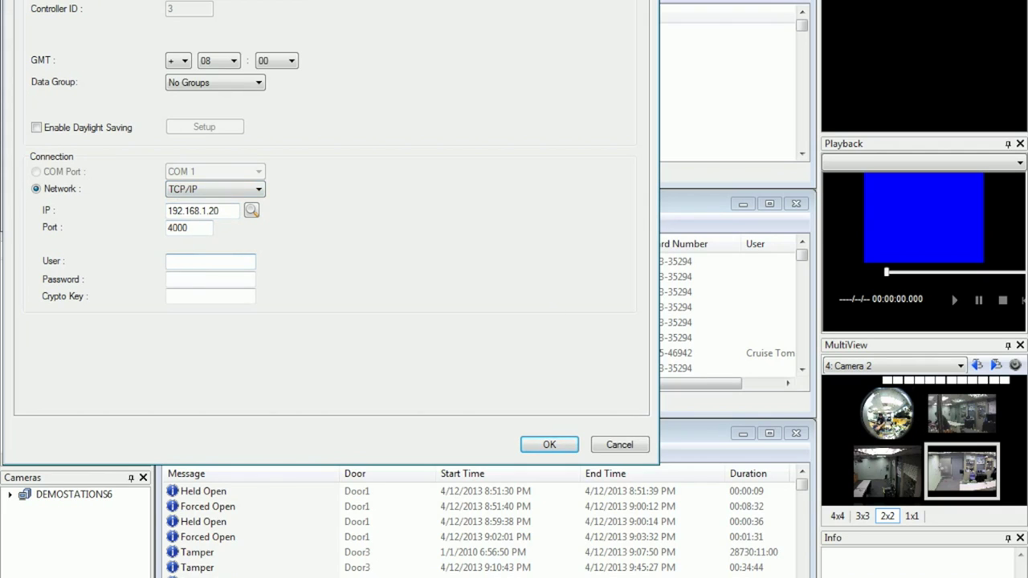
left_click(210, 279)
type("••")
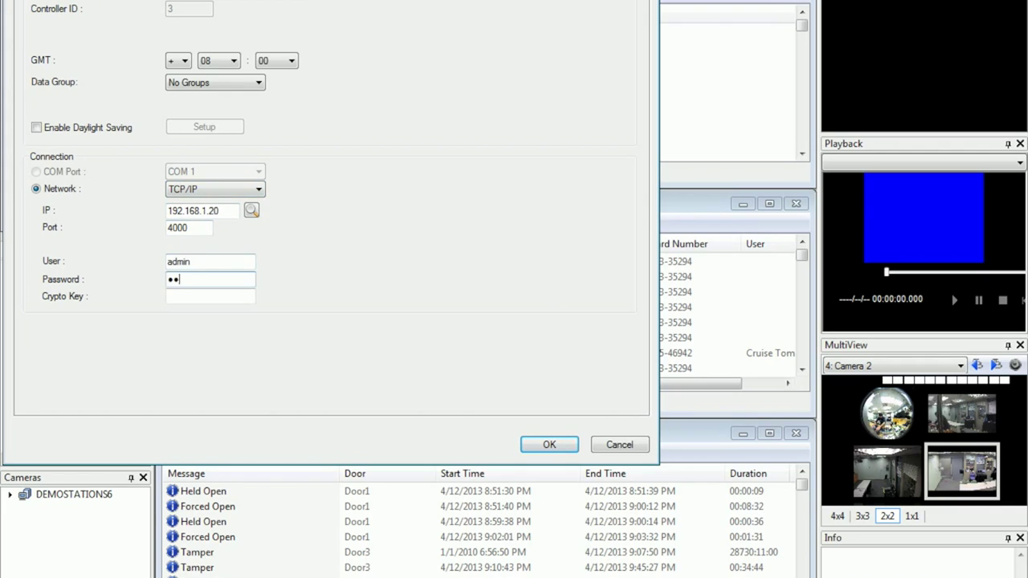
left_click(210, 296)
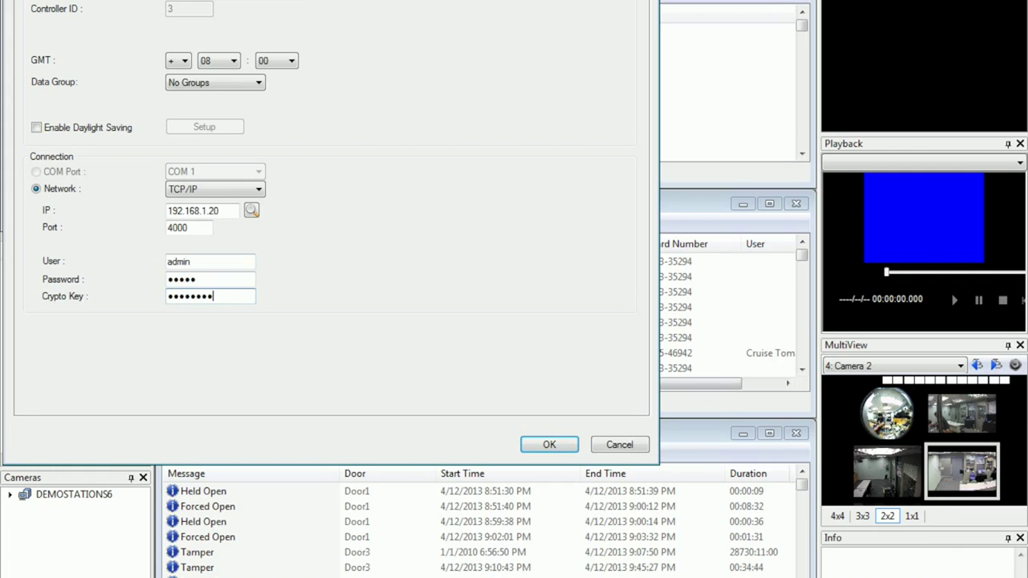
left_click(554, 447)
left_click(472, 214)
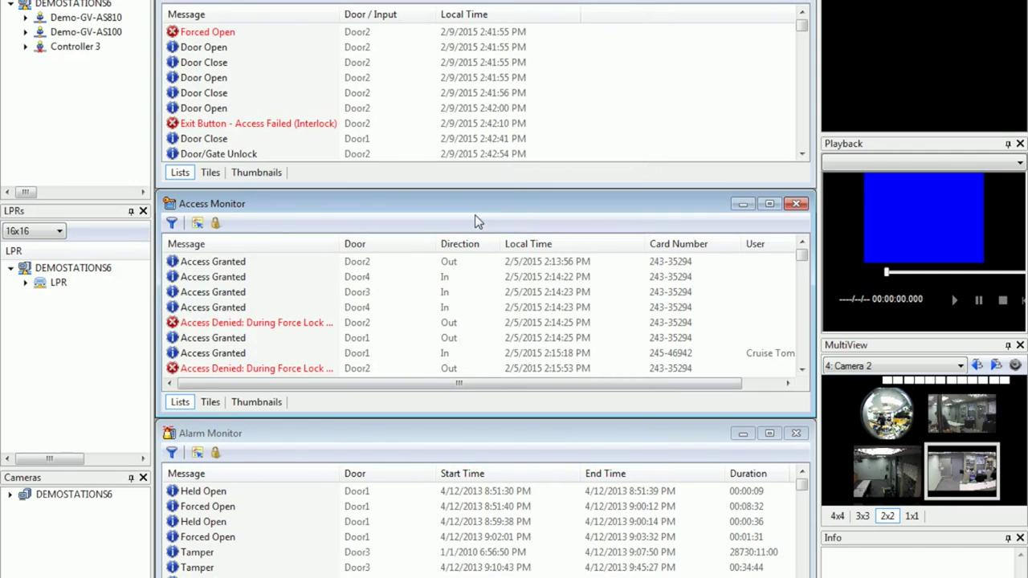
Step: Reconnect the newly added Controller 3 in the device tree
left_click(52, 48)
right_click(51, 50)
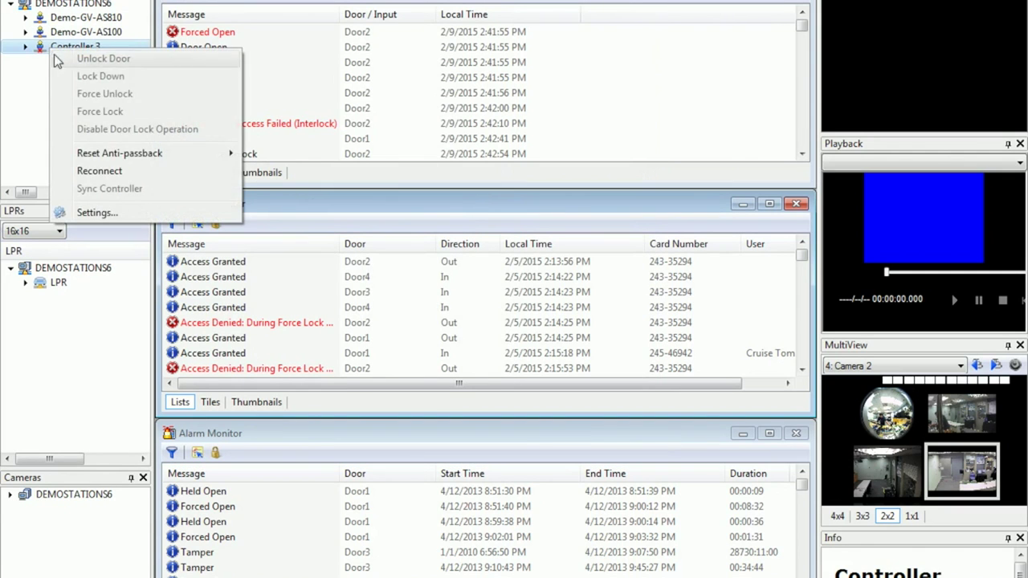
left_click(132, 171)
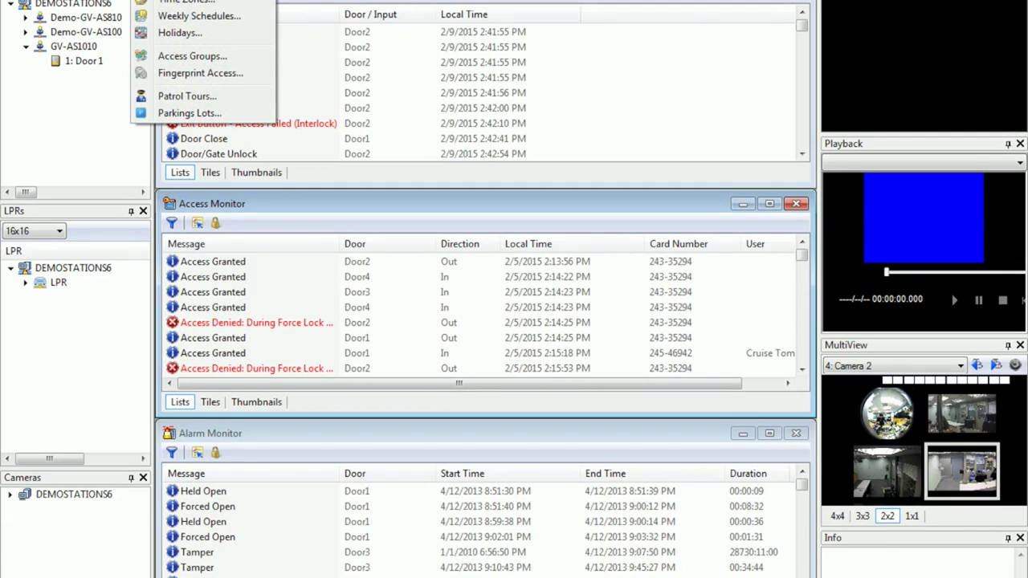
Step: Add a time zone with ID 2 named Sales Department 2
left_click(180, 4)
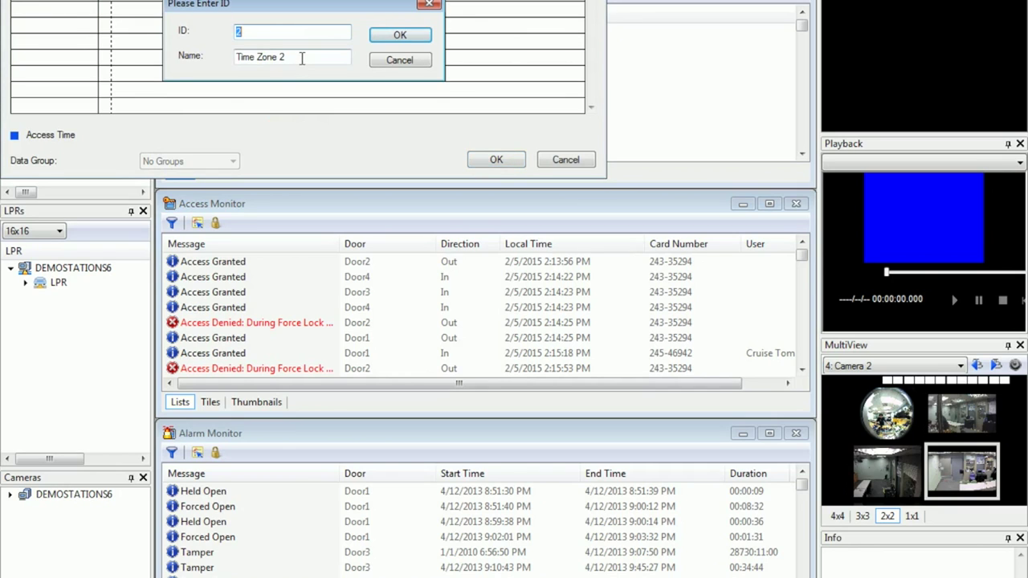
left_click_drag(303, 57, 180, 56)
type("Sales Depar")
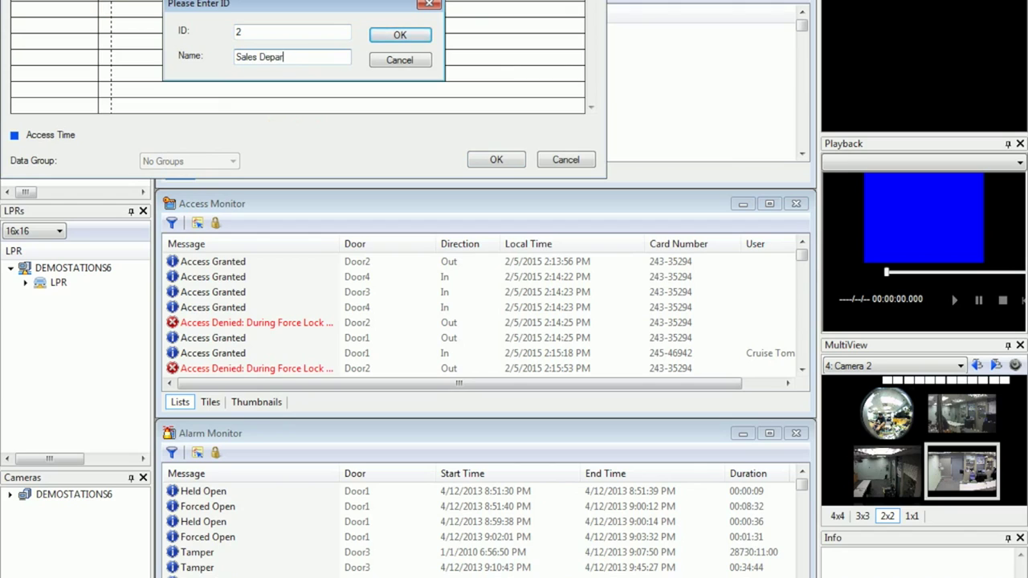
type("tment 2")
left_click(400, 35)
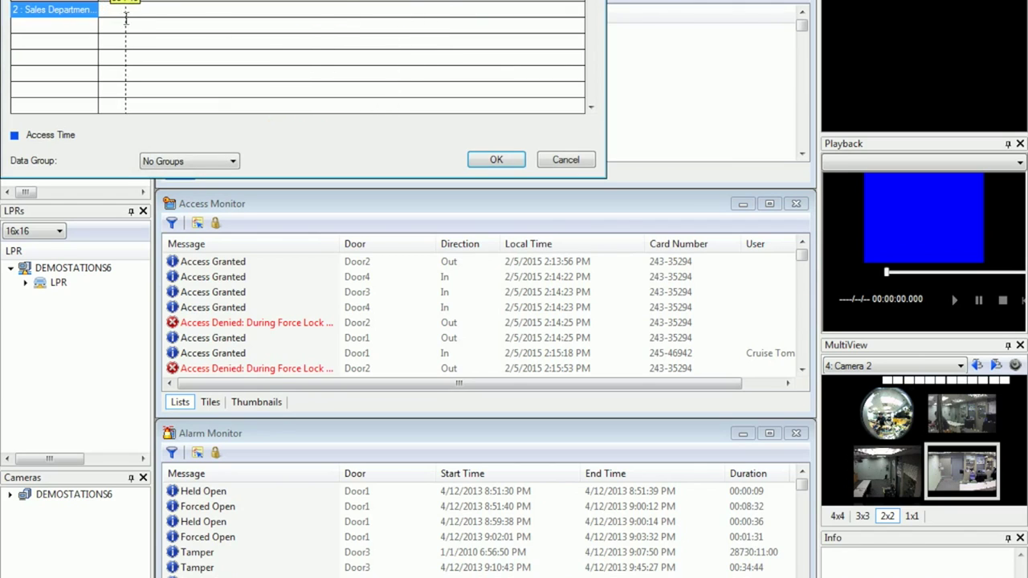
Step: Mark access time for the Sales Department 2 time zone from the start of the day across about two-thirds of it, and save
left_click_drag(113, 18, 402, 16)
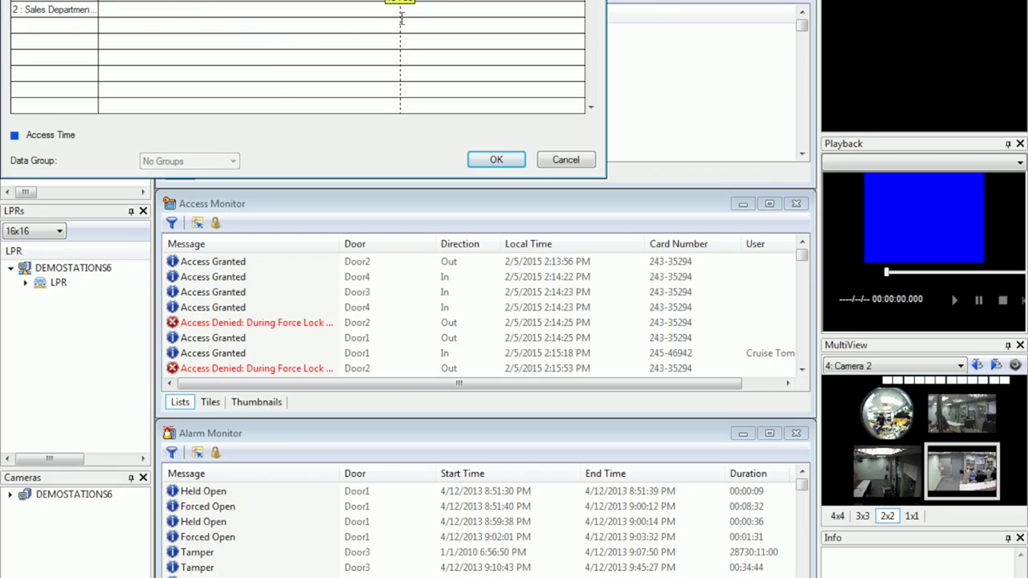
left_click_drag(110, 9, 419, 10)
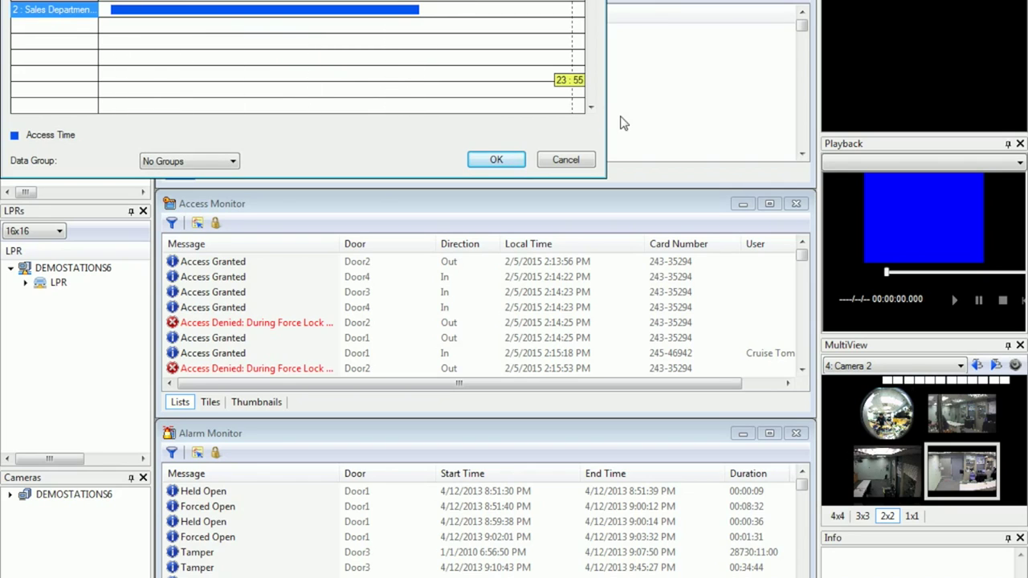
left_click(511, 161)
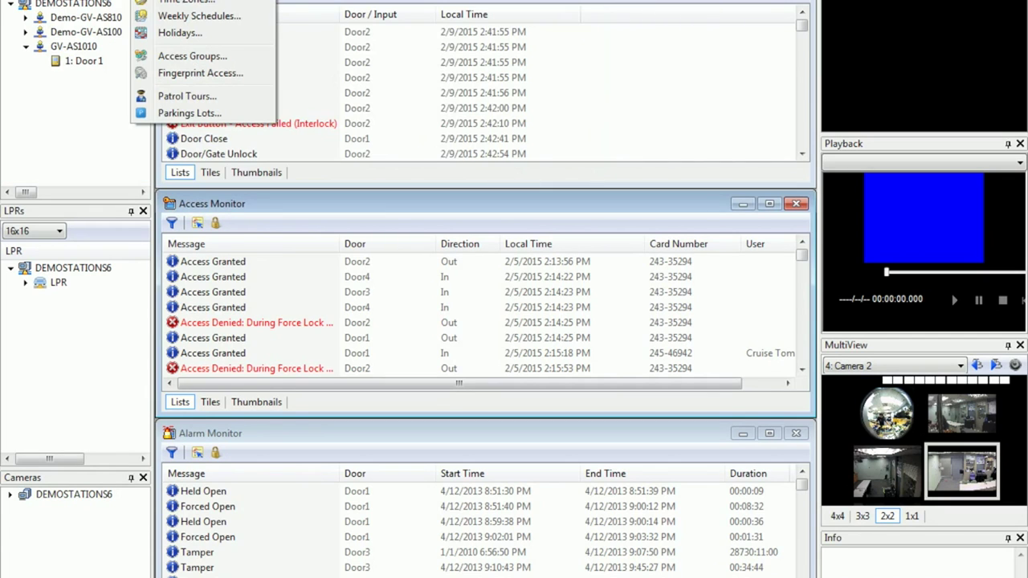
Step: Add a weekly schedule with ID 2 named Sales Department
left_click(195, 16)
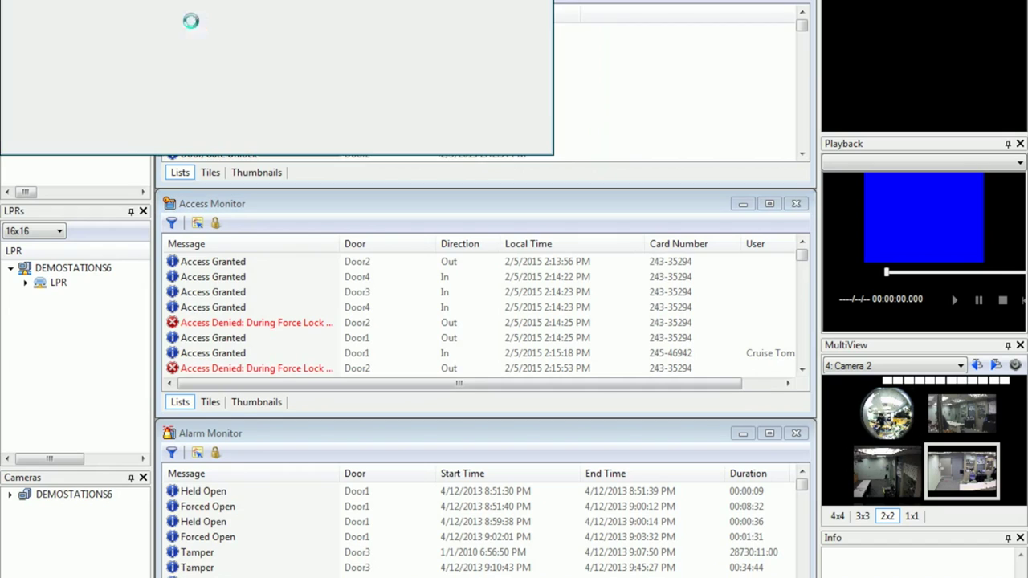
left_click(64, 3)
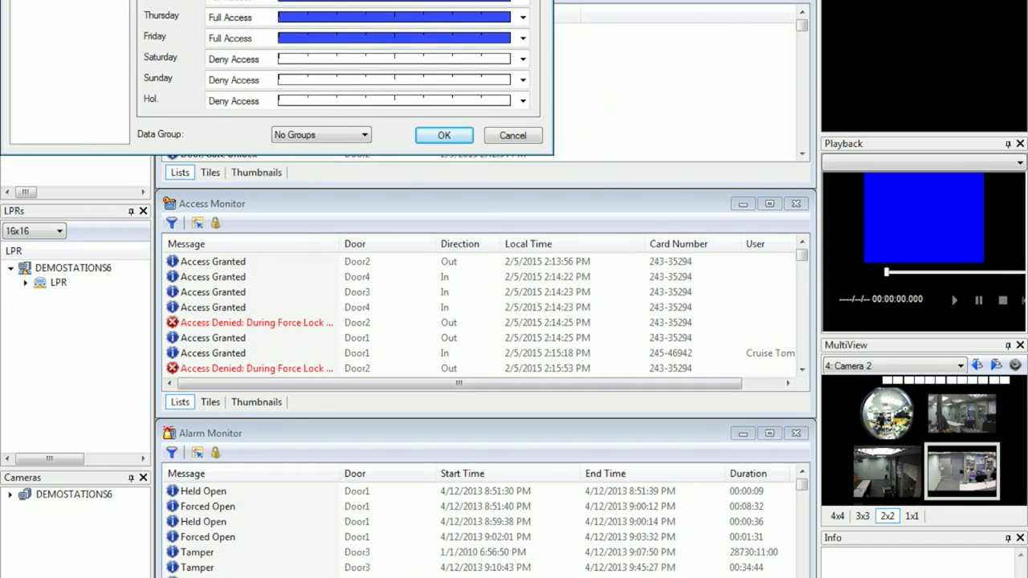
left_click(264, 44)
double_click(265, 44)
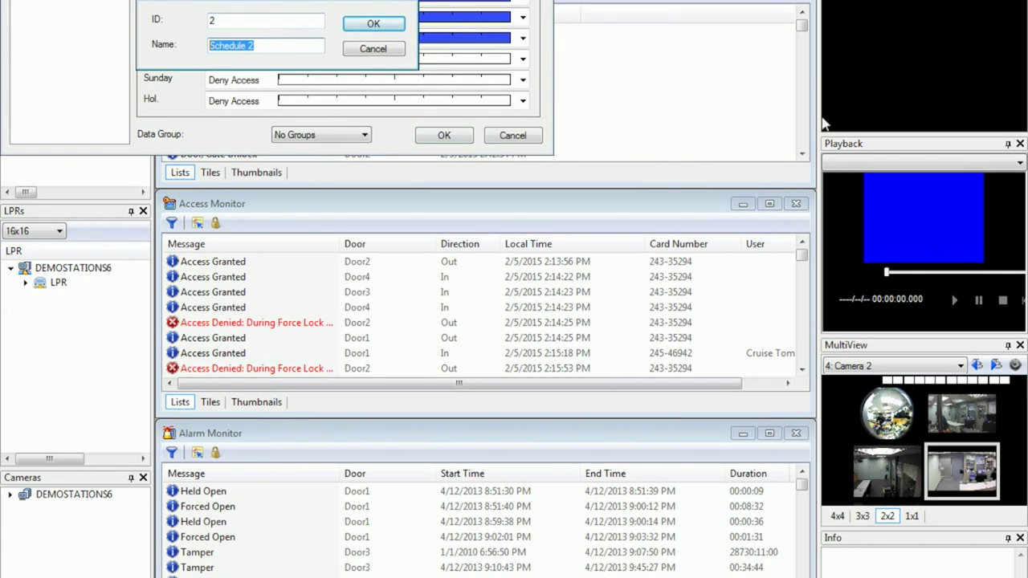
type("Sales Department")
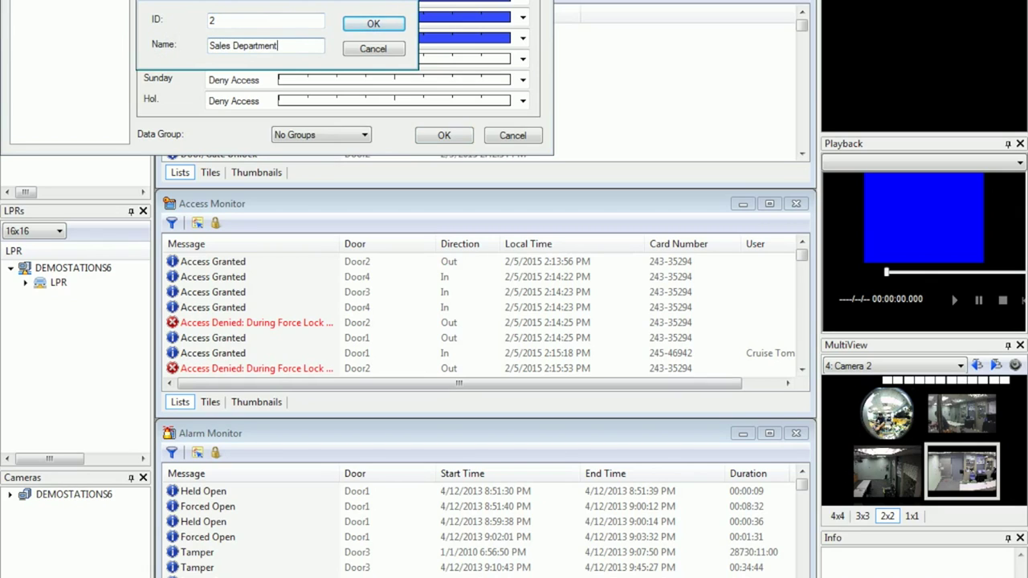
left_click(393, 29)
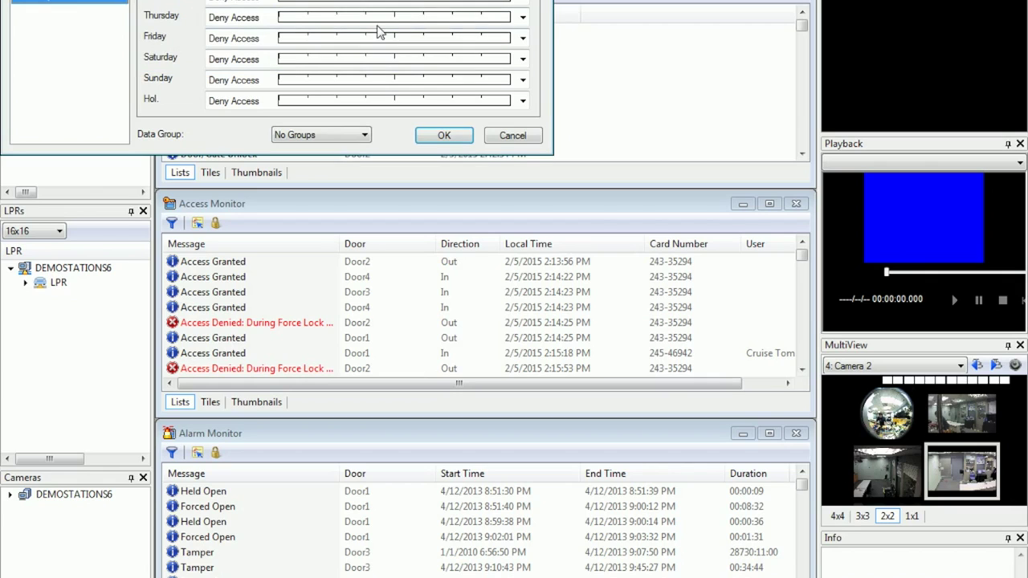
Step: Assign the Sales Department 2 time zone to the weekdays through Friday in the new weekly schedule, and save it
left_click(285, 3)
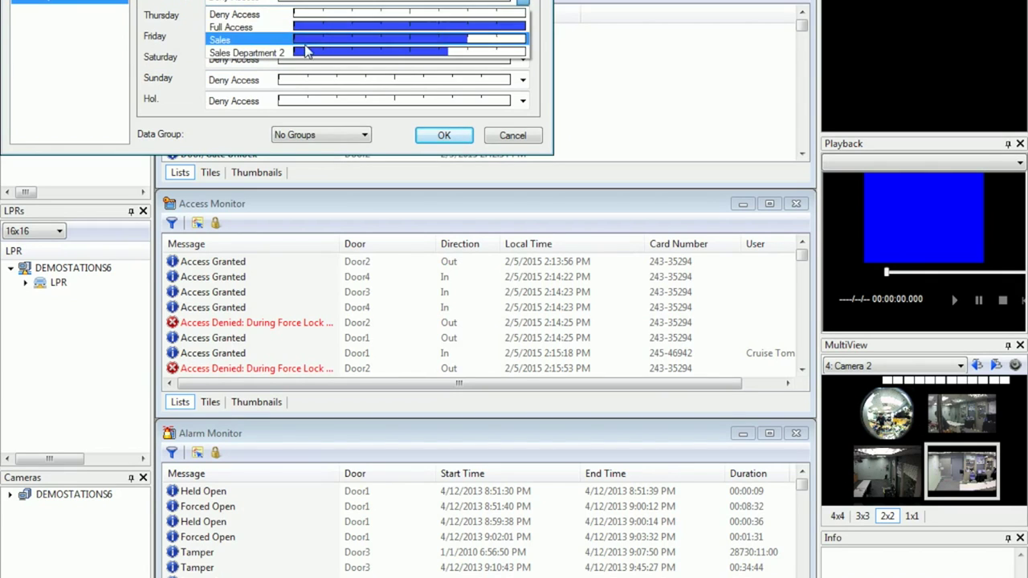
left_click(313, 58)
left_click(241, 2)
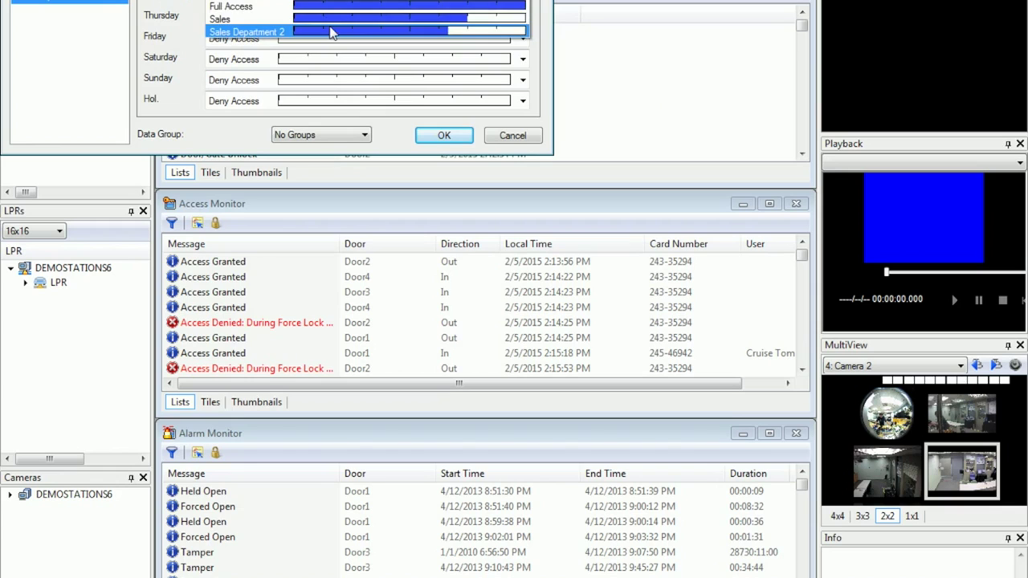
left_click(241, 27)
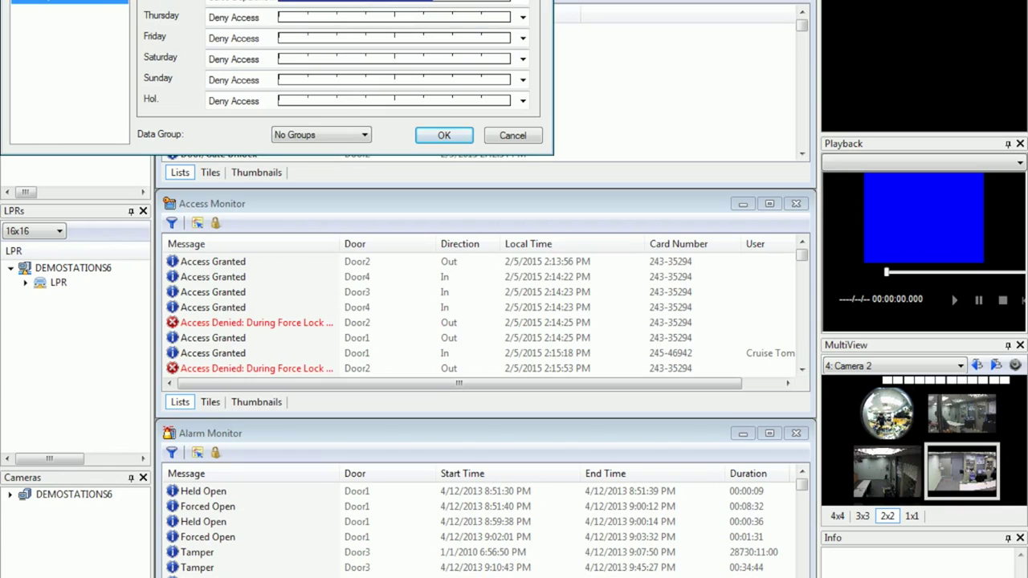
left_click(318, 18)
left_click(318, 74)
left_click(498, 37)
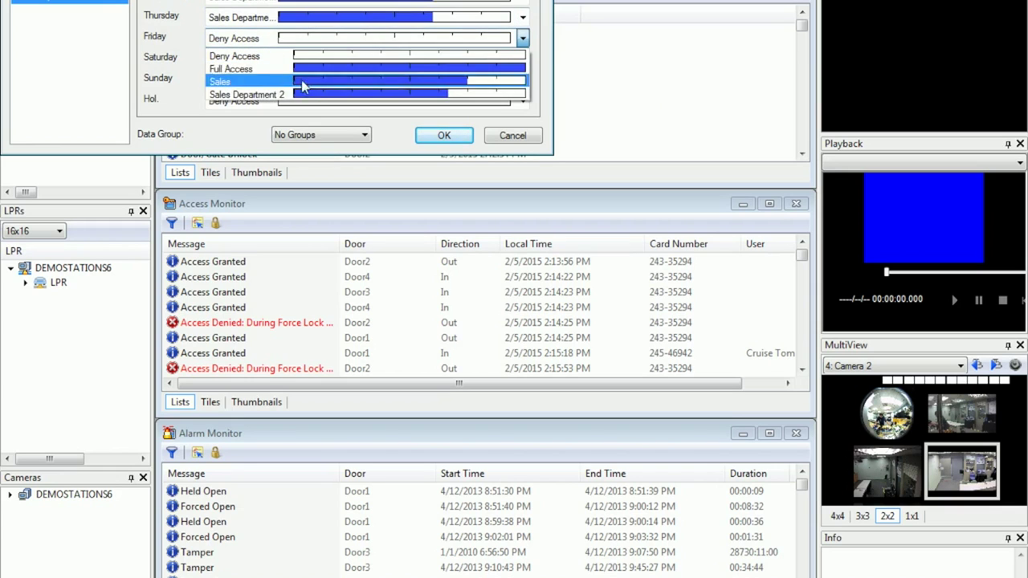
left_click(314, 94)
left_click(442, 135)
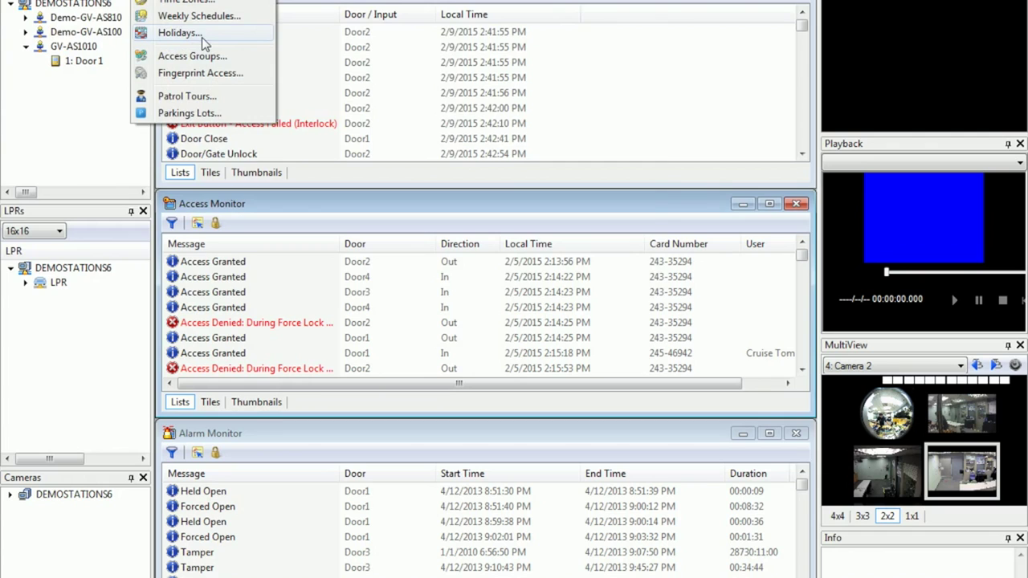
Step: View the 2015 holiday calendar and close it without making changes
left_click(201, 37)
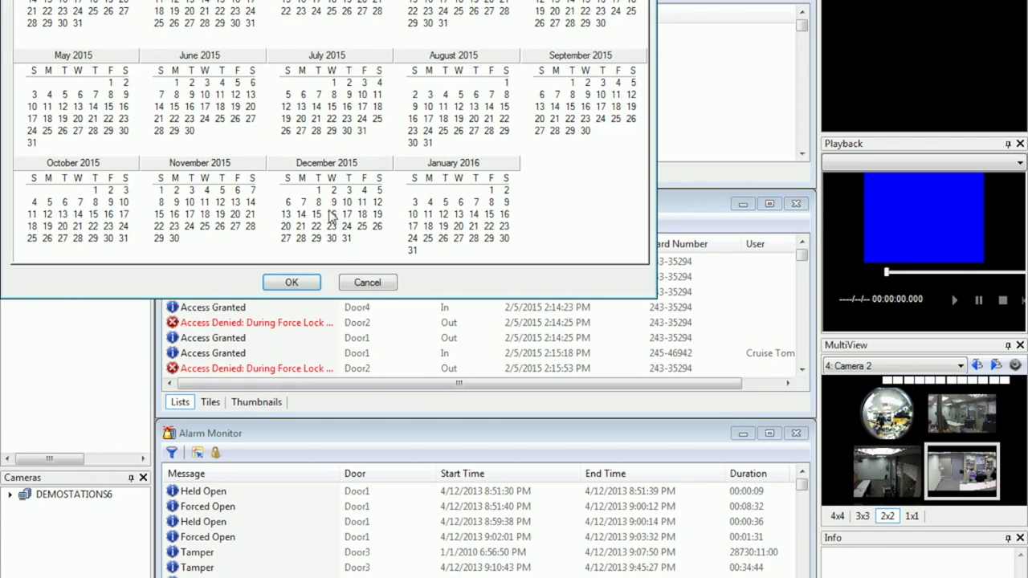
left_click(368, 283)
Step: Add an access group named Sales Department 2
left_click(184, 3)
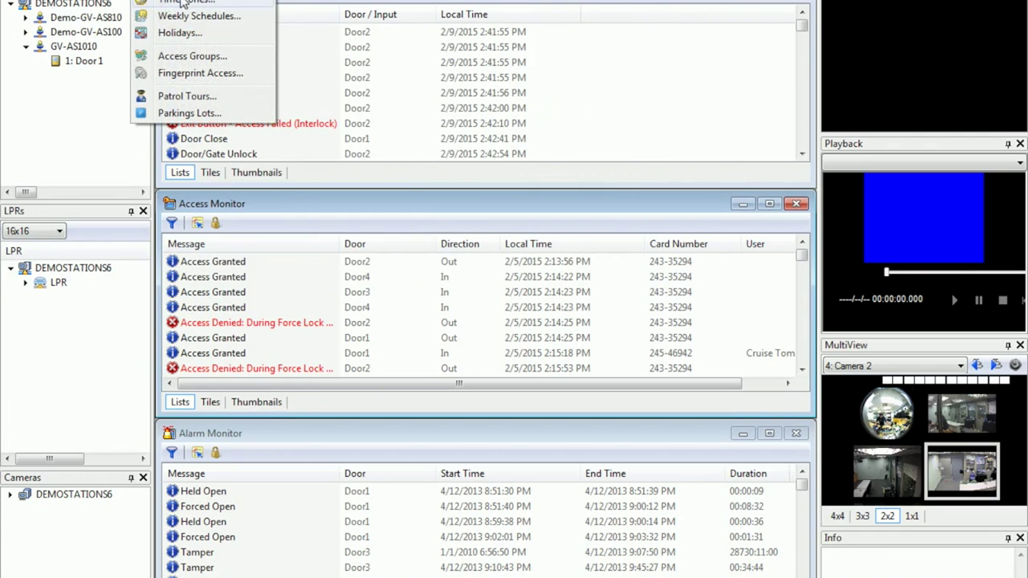
left_click(197, 56)
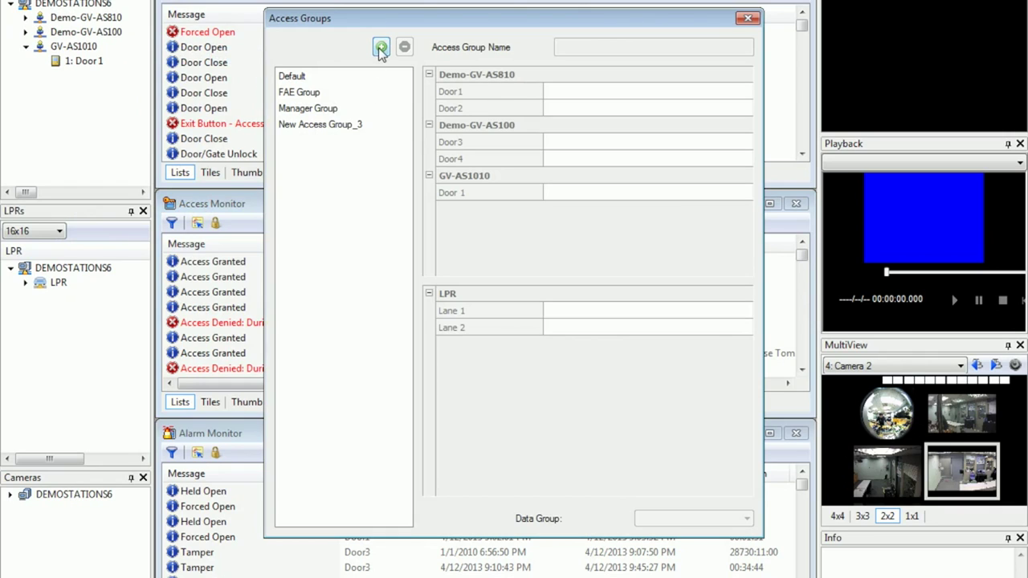
left_click(381, 46)
left_click(378, 143)
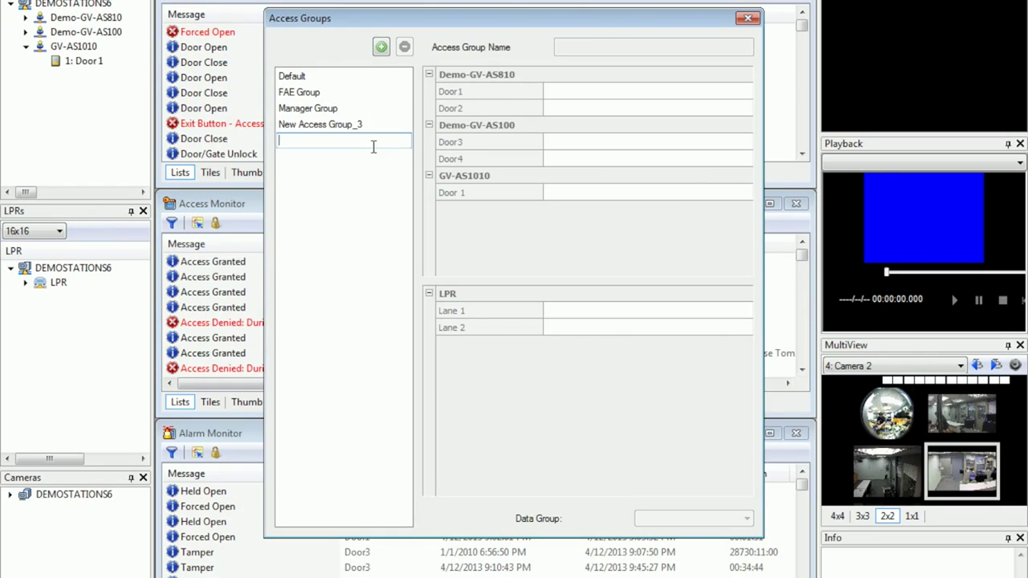
type("Sales Department 2")
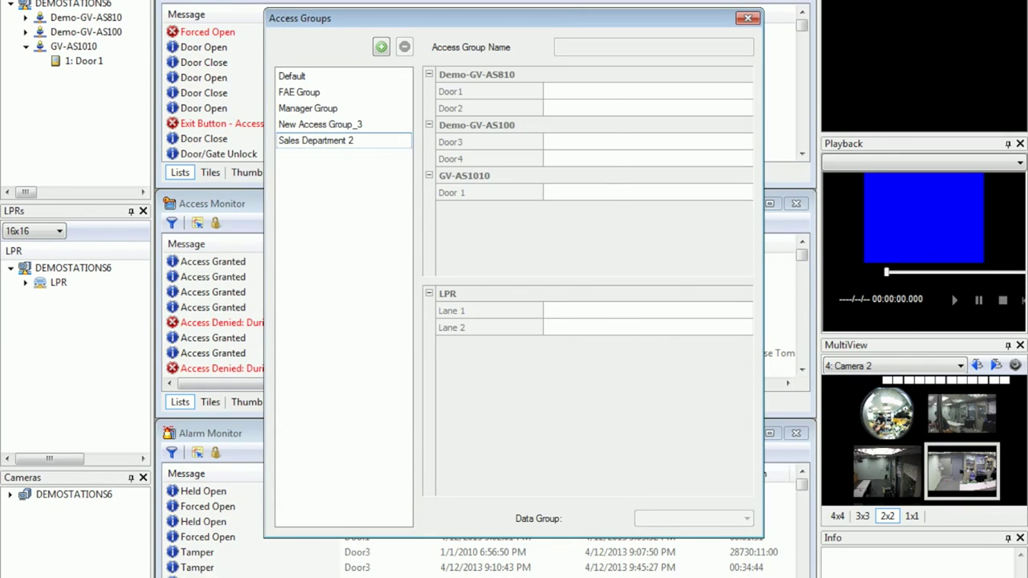
Step: Name the newly added access group Sales Department 2
key("Escape")
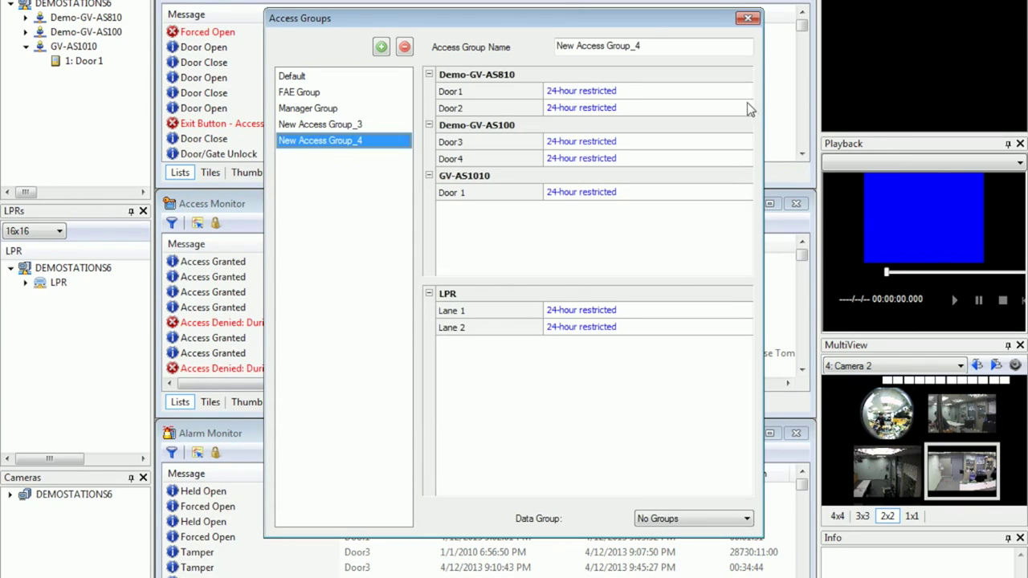
left_click_drag(681, 45, 408, 28)
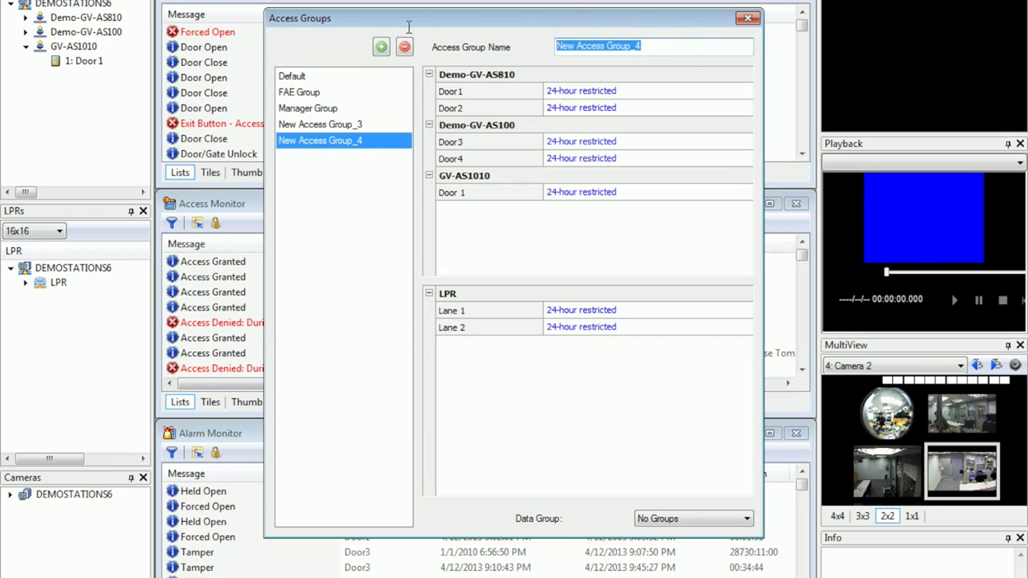
type("Sales Department 2")
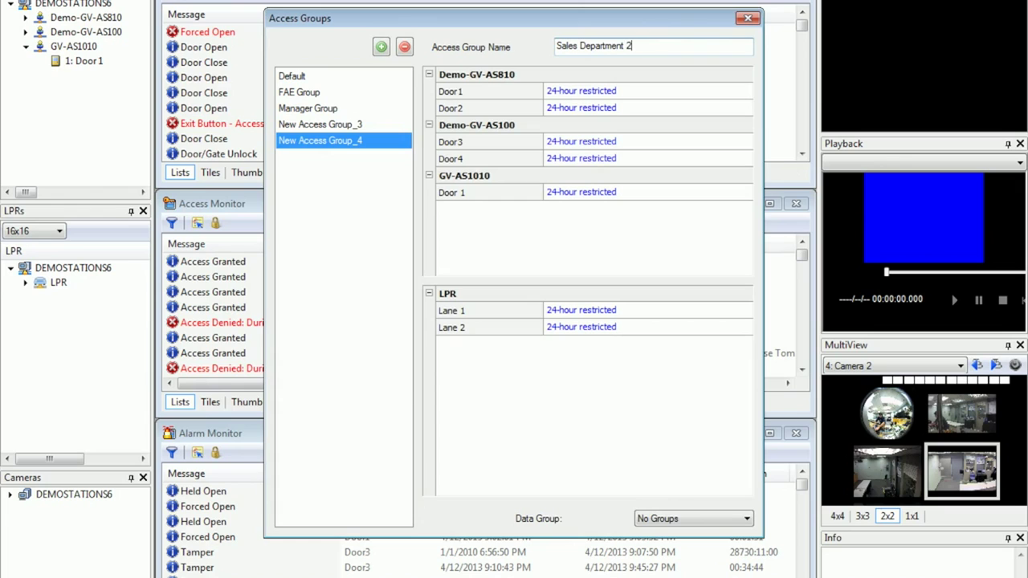
Step: Assign the Sales Department 2 schedule to Door1 and Door2 of Demo-GV-AS810 in the new access group
left_click(655, 92)
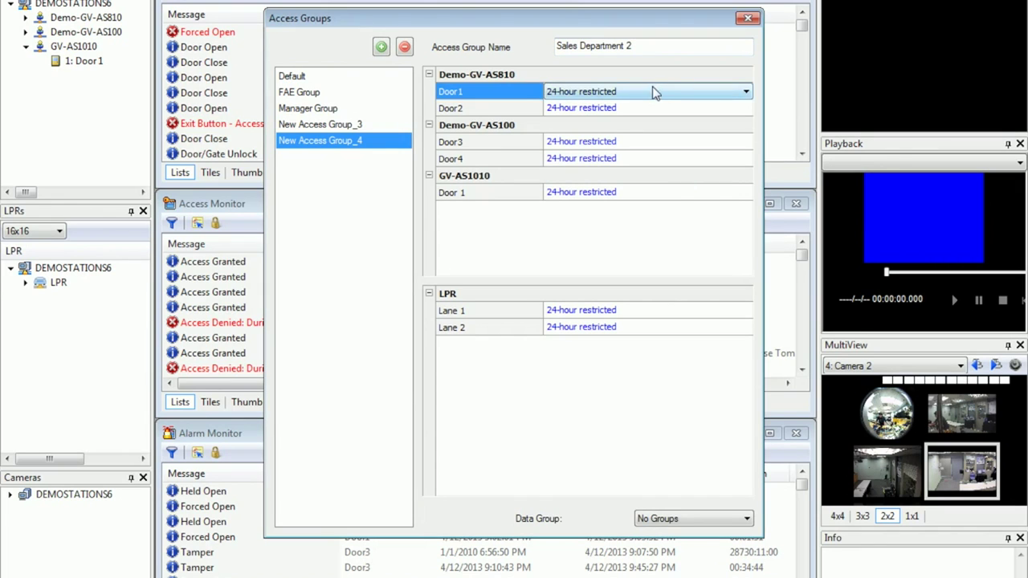
left_click(652, 92)
left_click(621, 134)
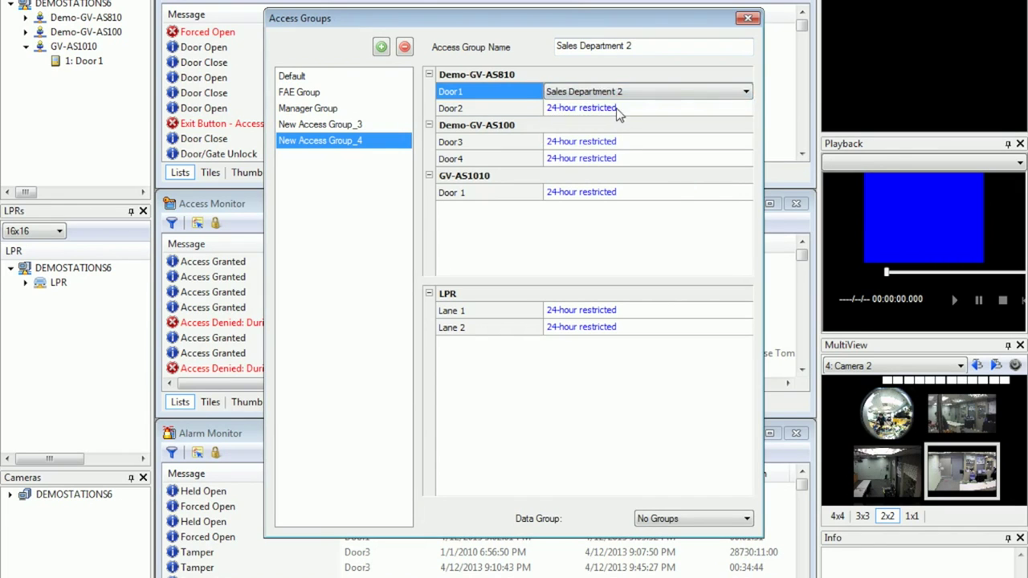
left_click(618, 108)
left_click(625, 109)
left_click(626, 154)
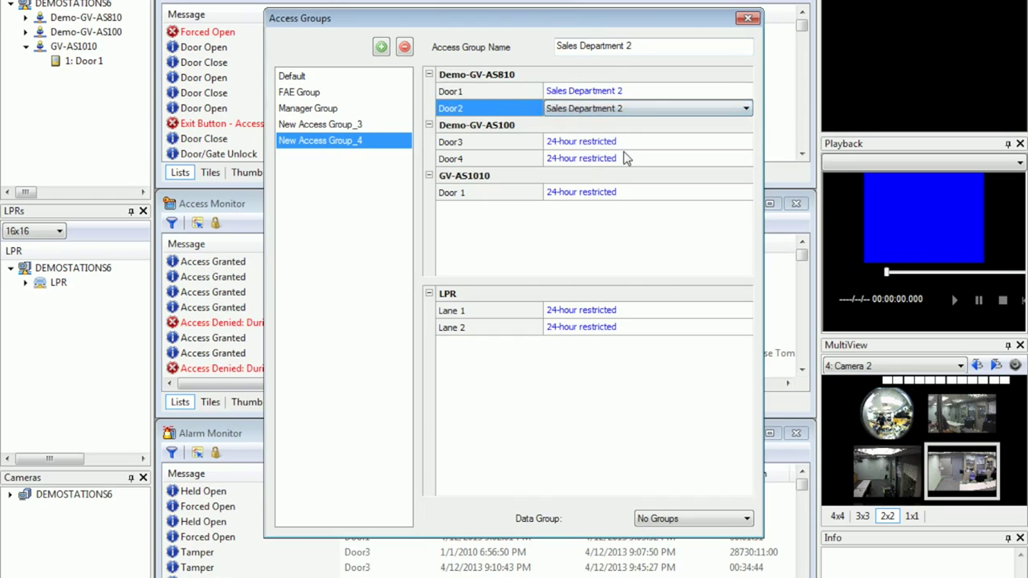
left_click(617, 141)
left_click(618, 141)
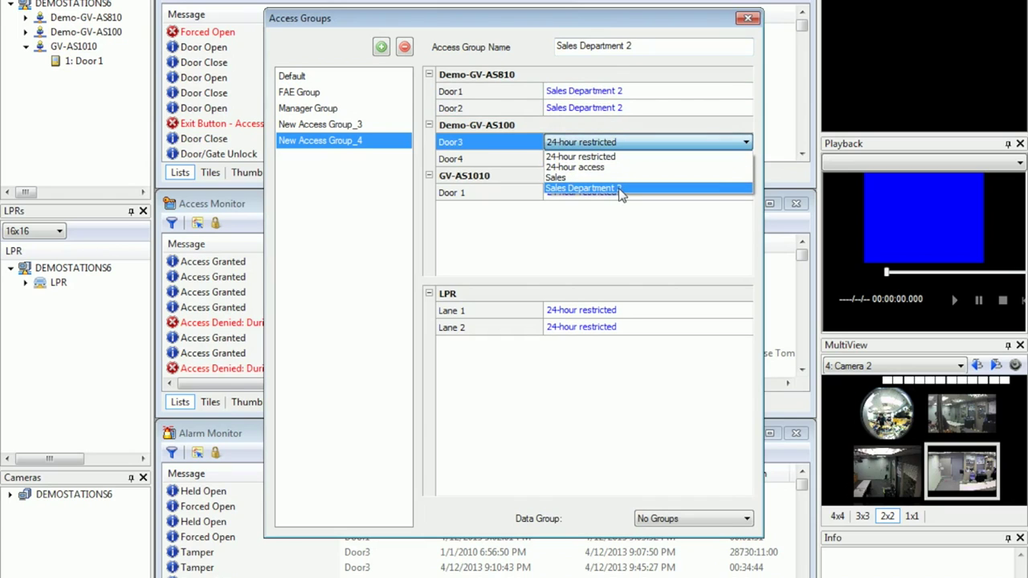
left_click(621, 189)
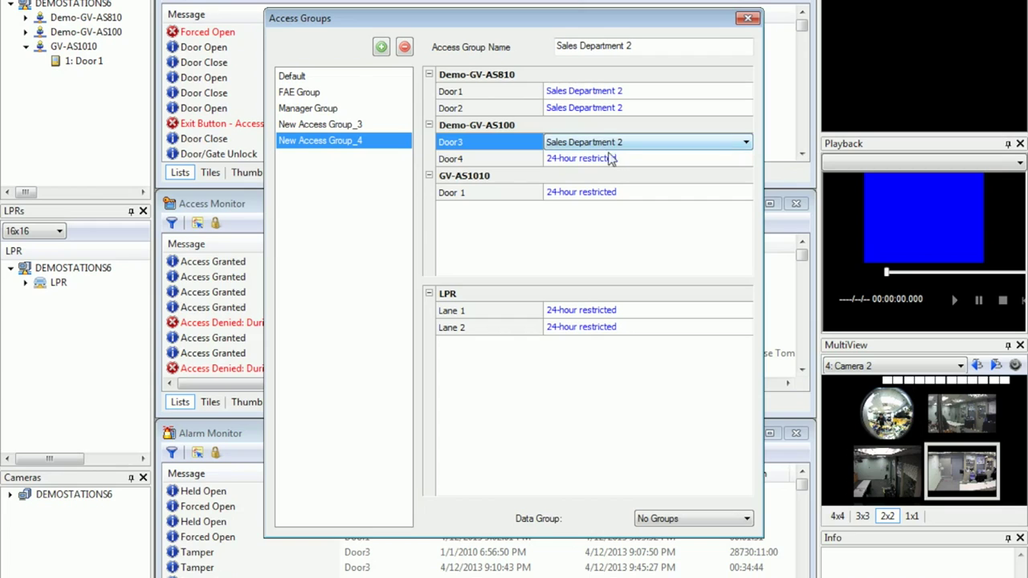
left_click(610, 159)
left_click(610, 160)
left_click(611, 161)
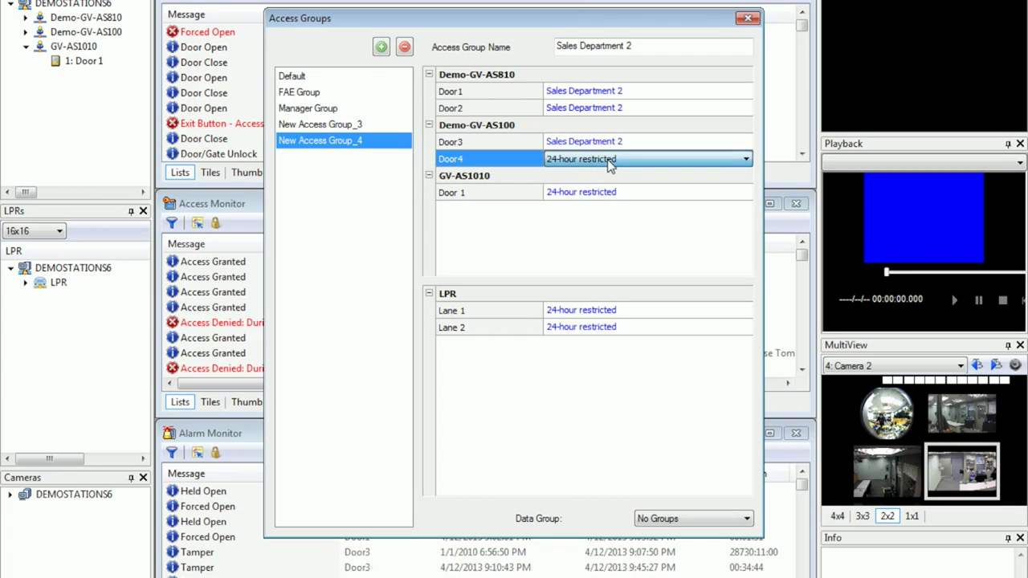
left_click(599, 196)
left_click(600, 199)
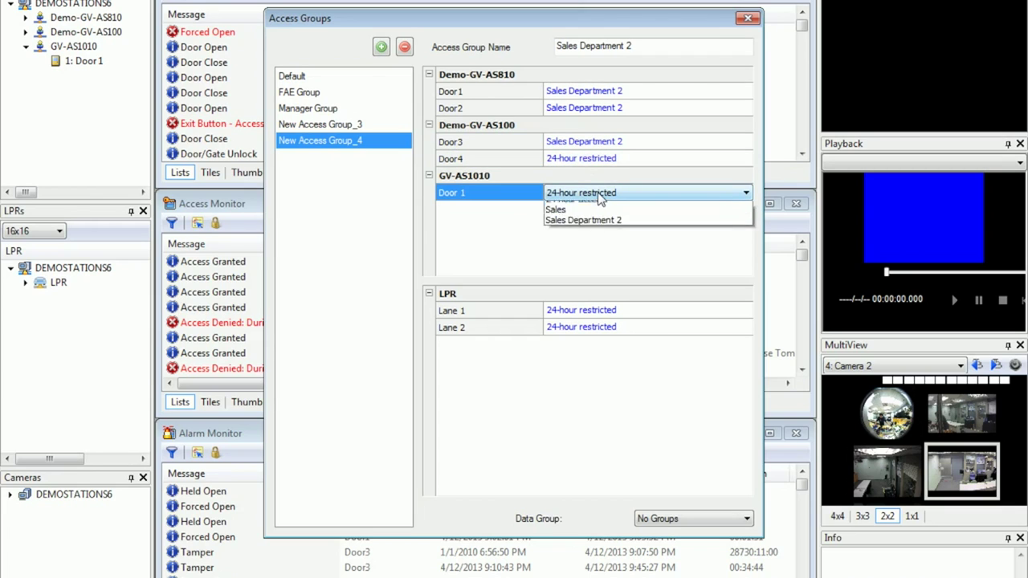
left_click(607, 195)
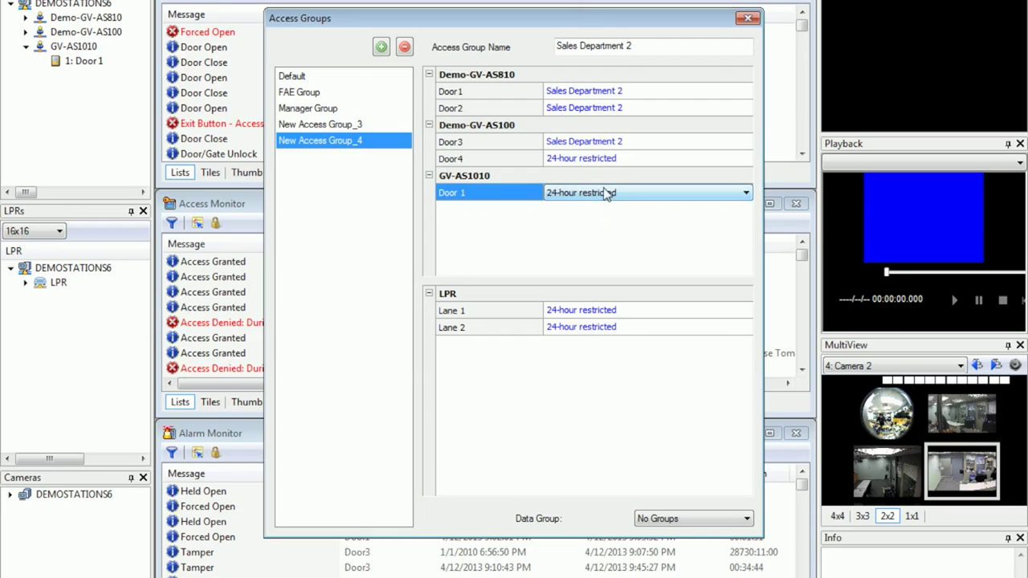
left_click(580, 146)
left_click(585, 148)
left_click(589, 159)
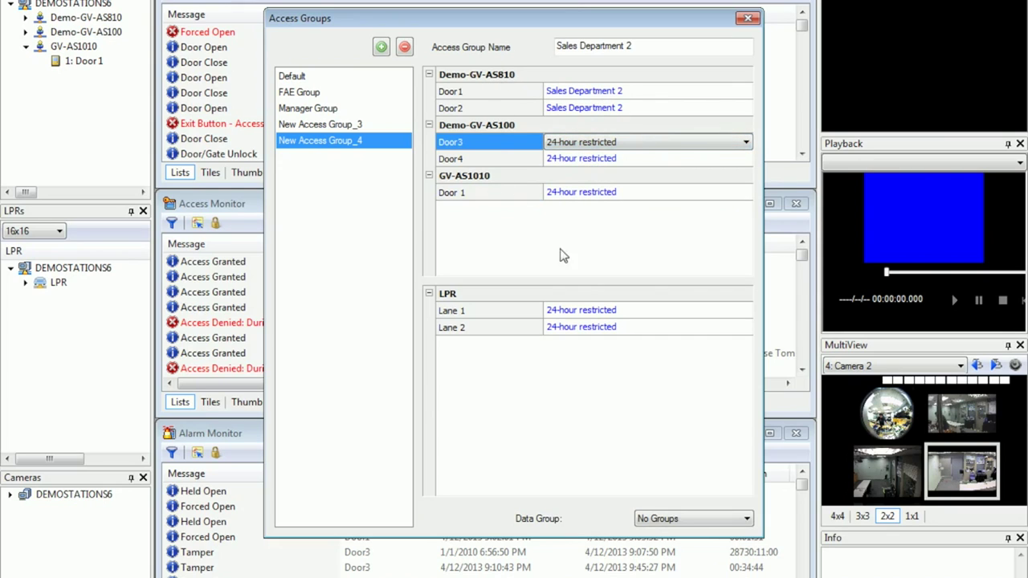
Step: Set the access group's data group to Data Group 1 and close the access group setup
left_click(691, 518)
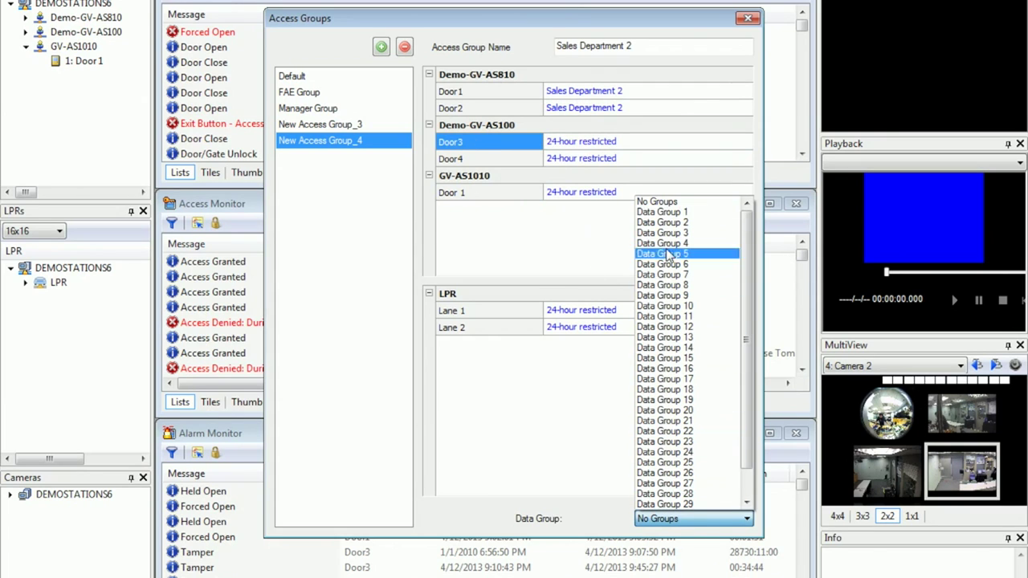
left_click(670, 212)
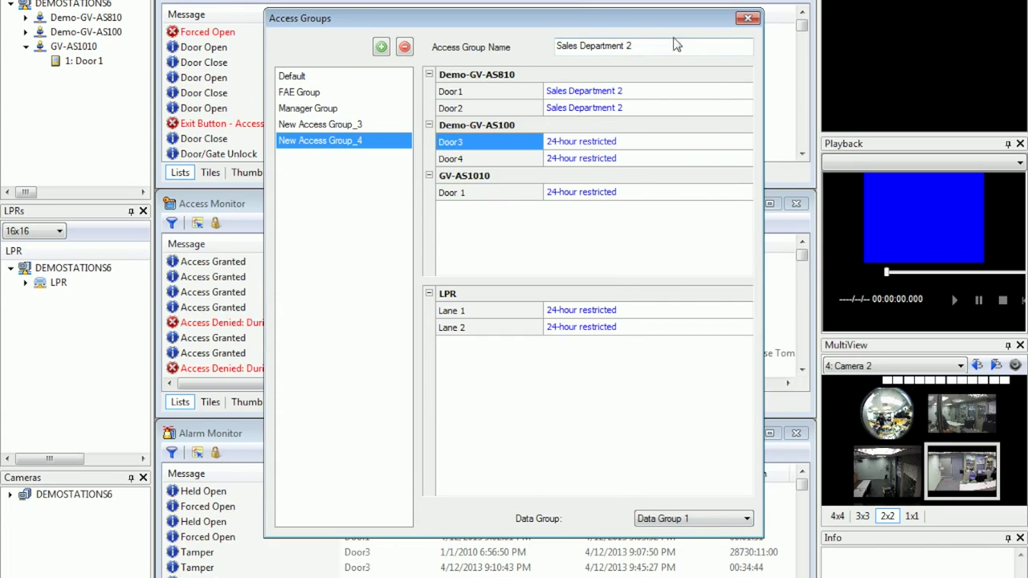
left_click(747, 18)
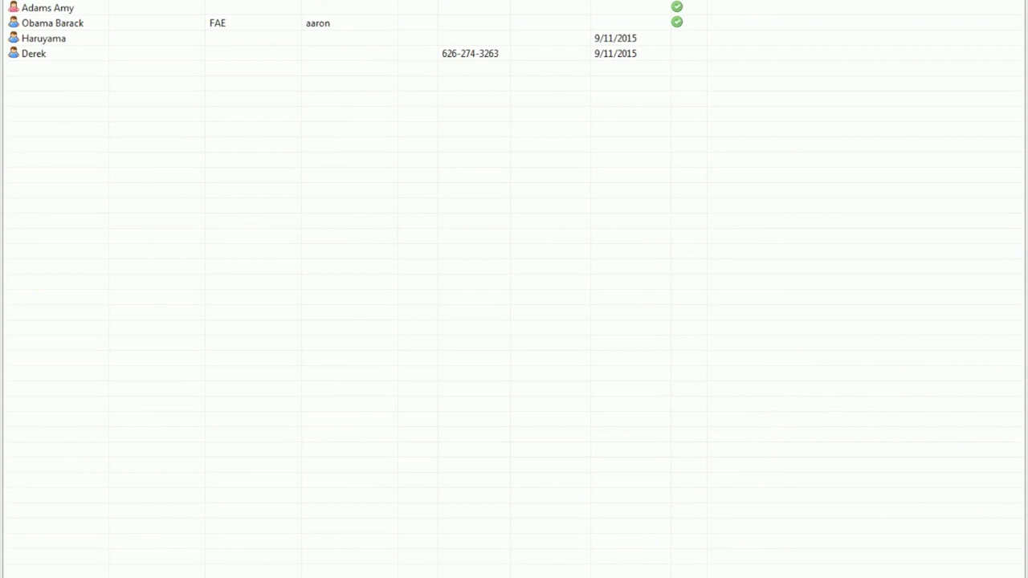
Step: Enter the new user's first name and set the user's data group to Data Group 1
left_click(389, 98)
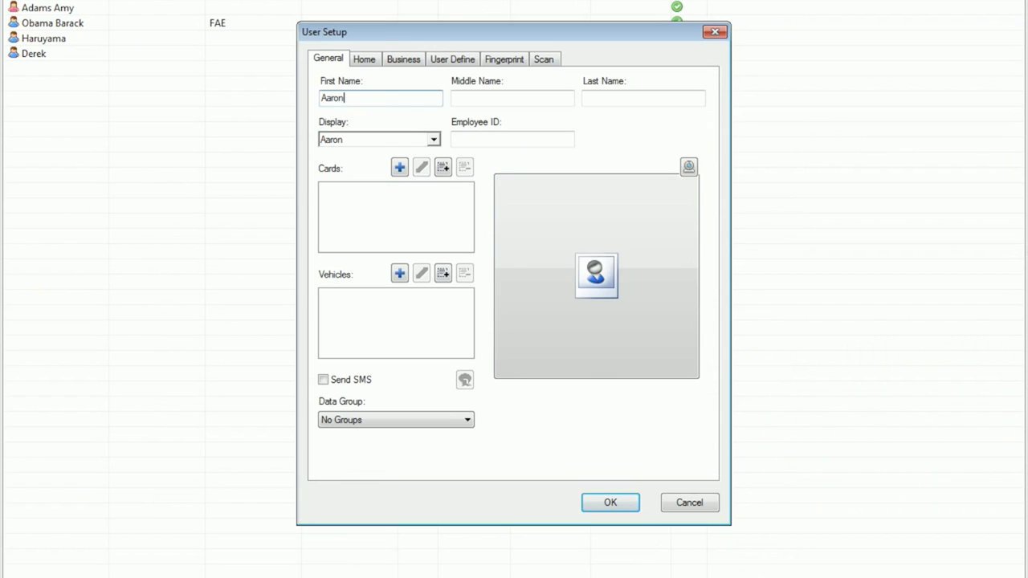
left_click(373, 420)
left_click(386, 113)
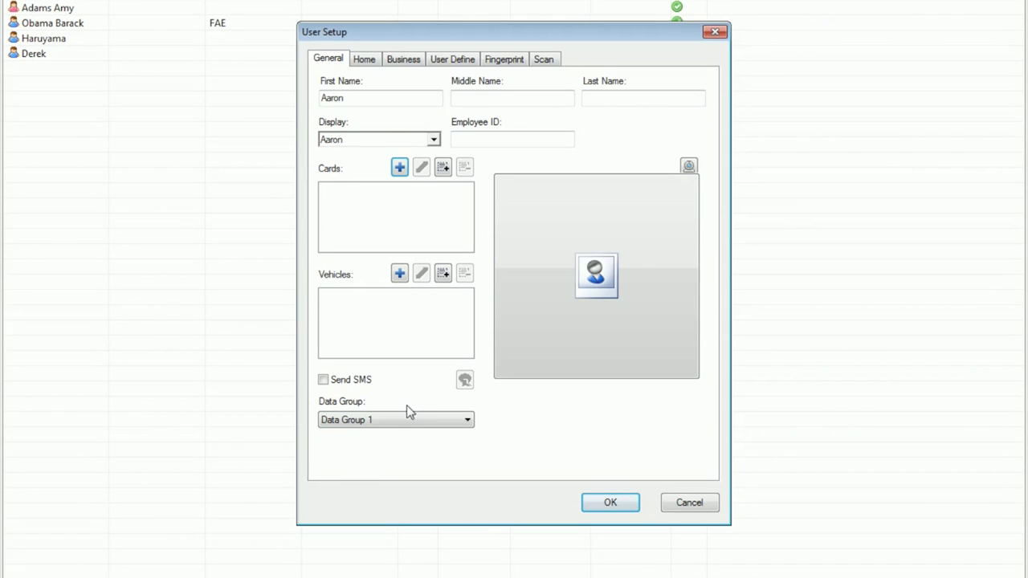
Step: Add a new Wiegand26 card for the user and enter its card number
left_click(399, 167)
left_click(424, 193)
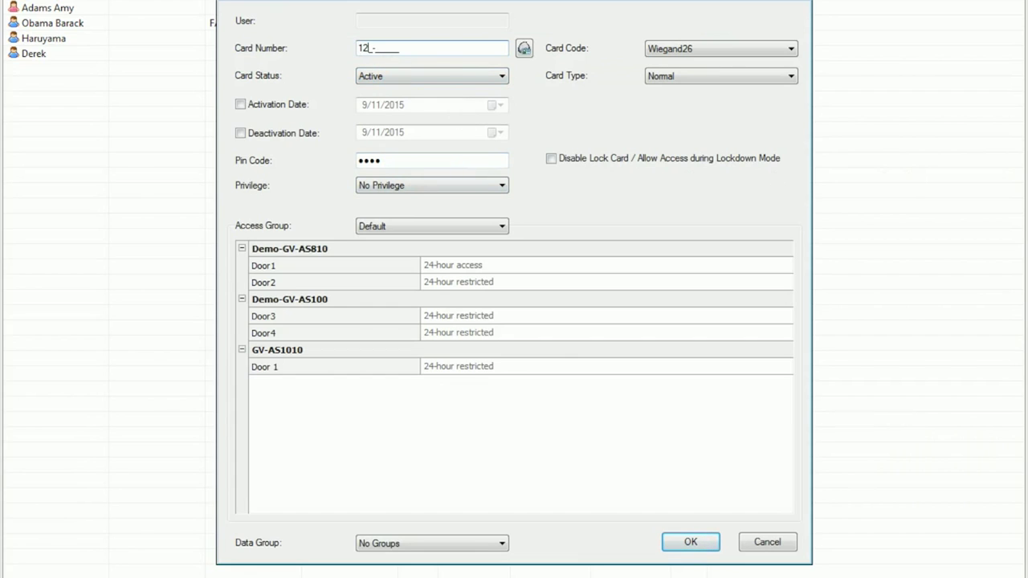
type("8")
Step: Give the card the Sales Department 2 access group and Data Group 1, and save the card and the user
left_click(447, 228)
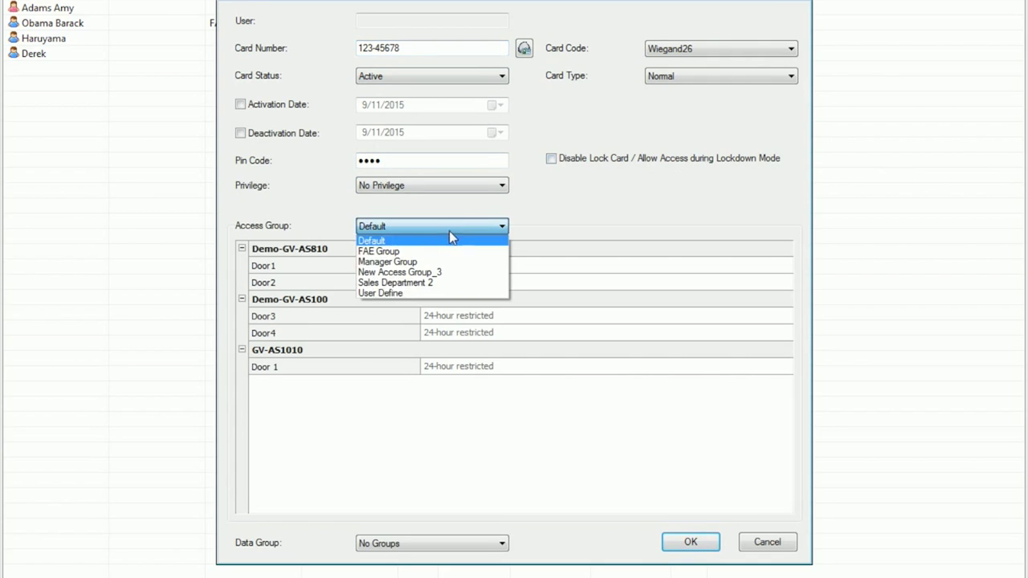
left_click(426, 284)
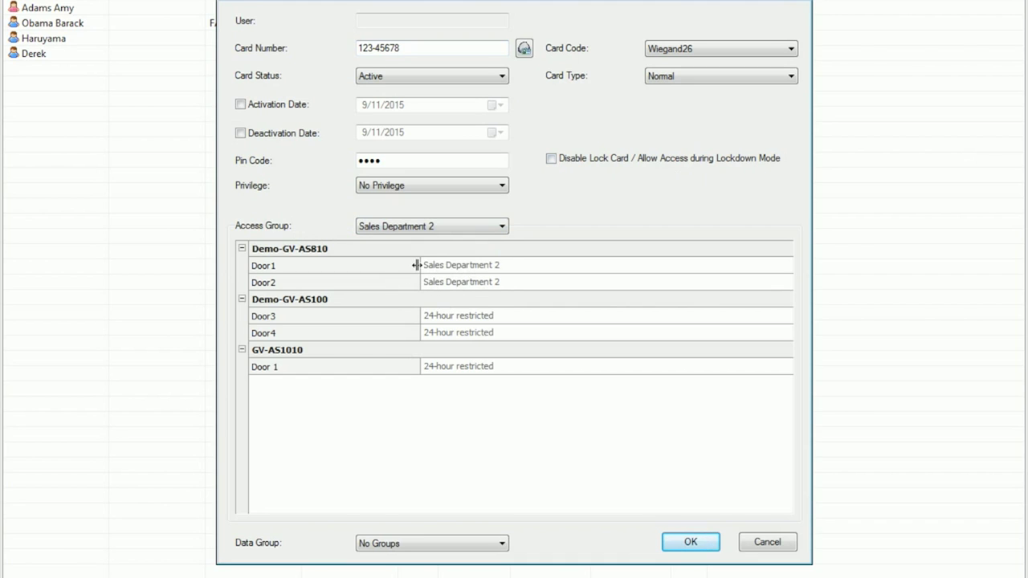
left_click(431, 544)
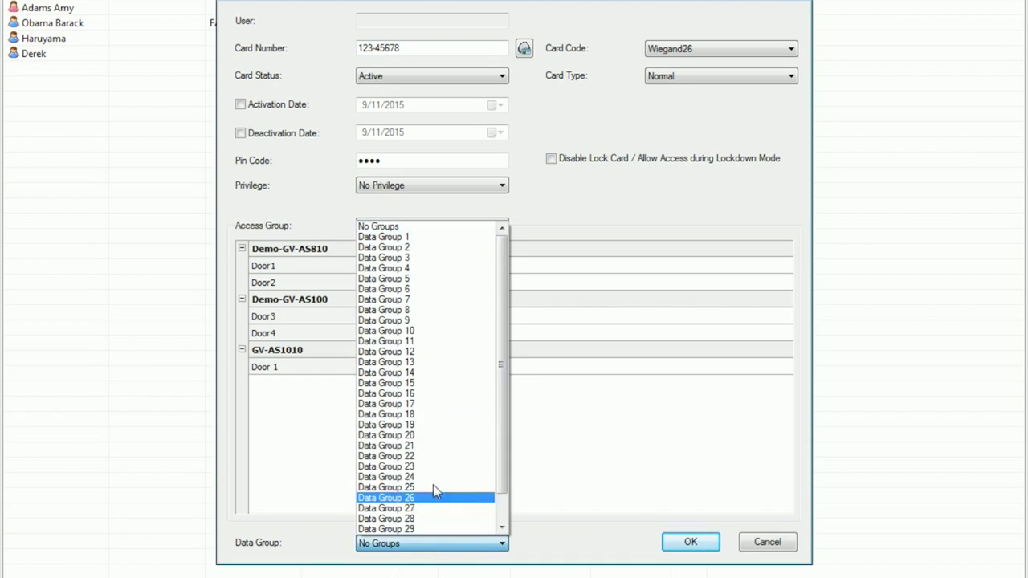
left_click(424, 238)
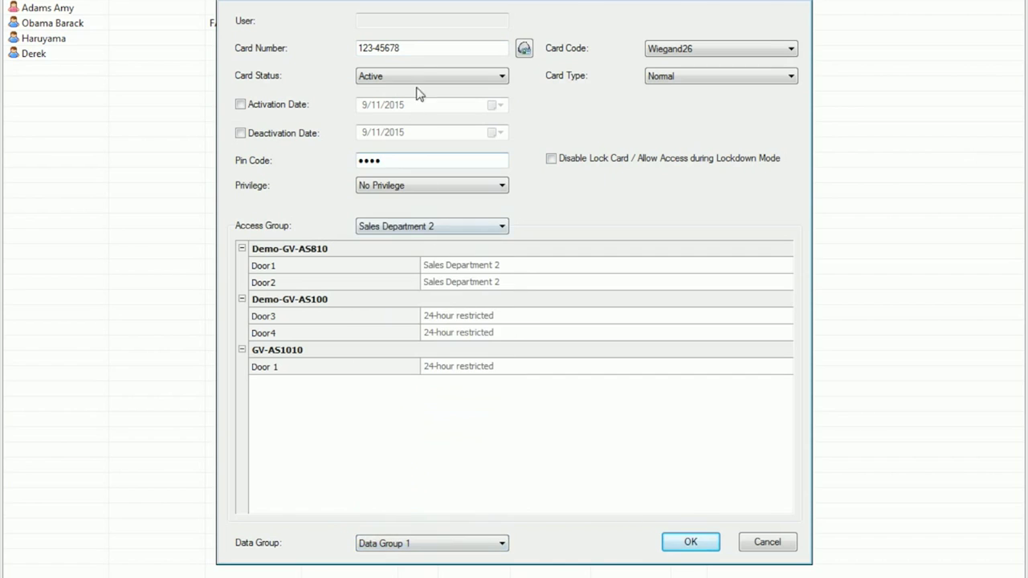
left_click(684, 542)
left_click(612, 505)
left_click(485, 444)
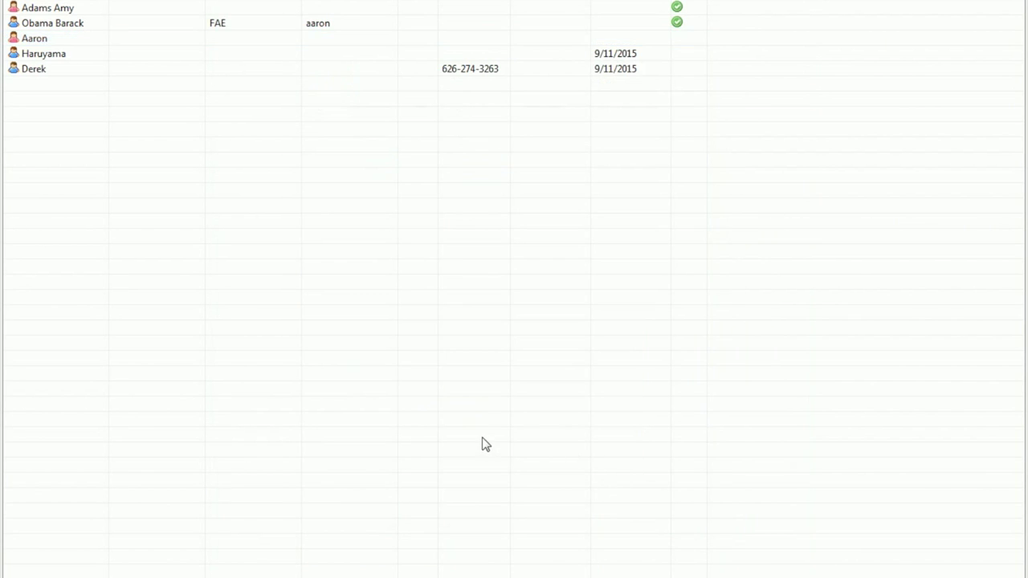
left_click(179, 40)
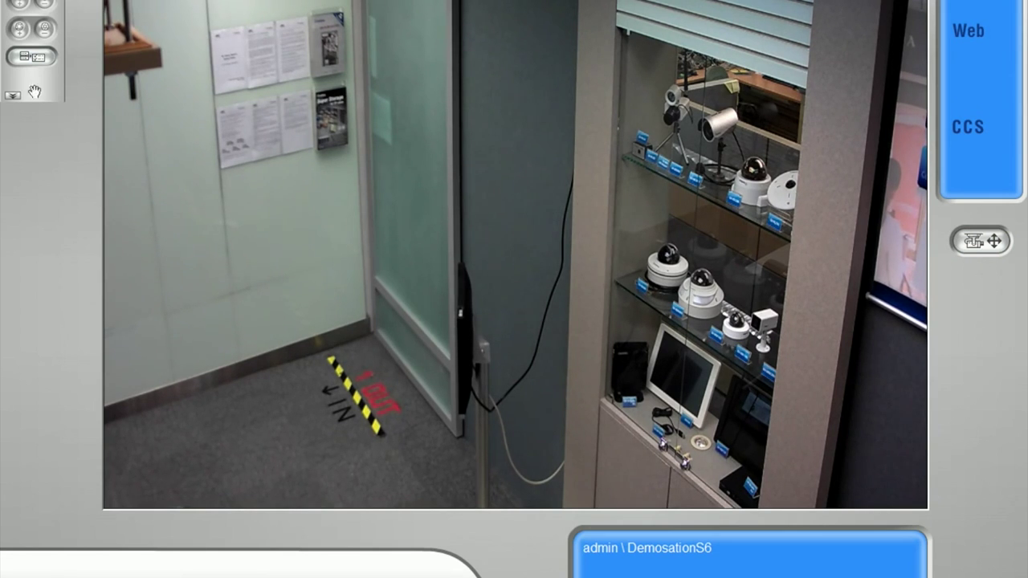
Step: Save the PTZ camera's current view of the door and display cabinet as Preset1
left_click(32, 56)
mouse_move(68, 133)
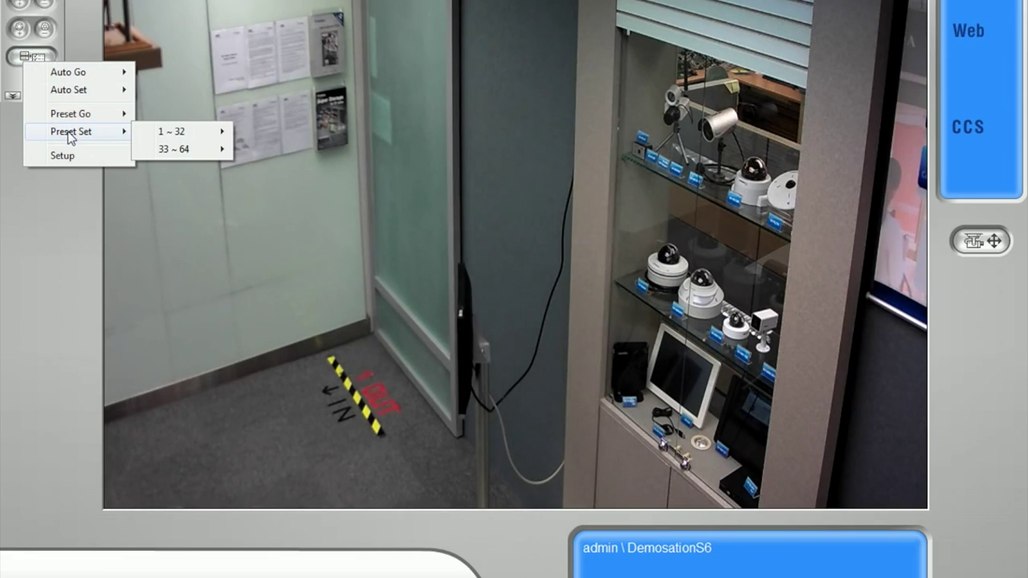
mouse_move(156, 137)
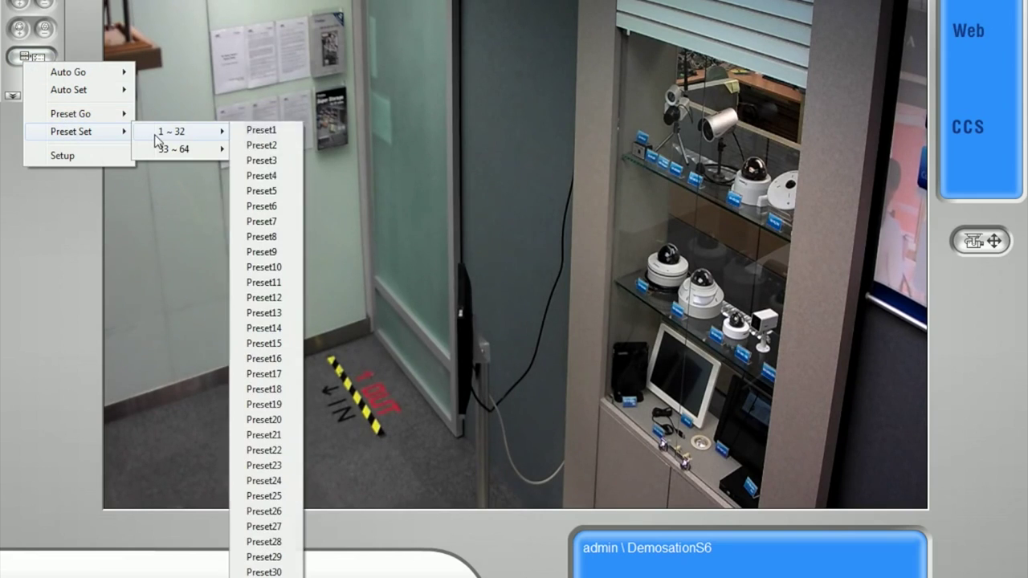
left_click(252, 131)
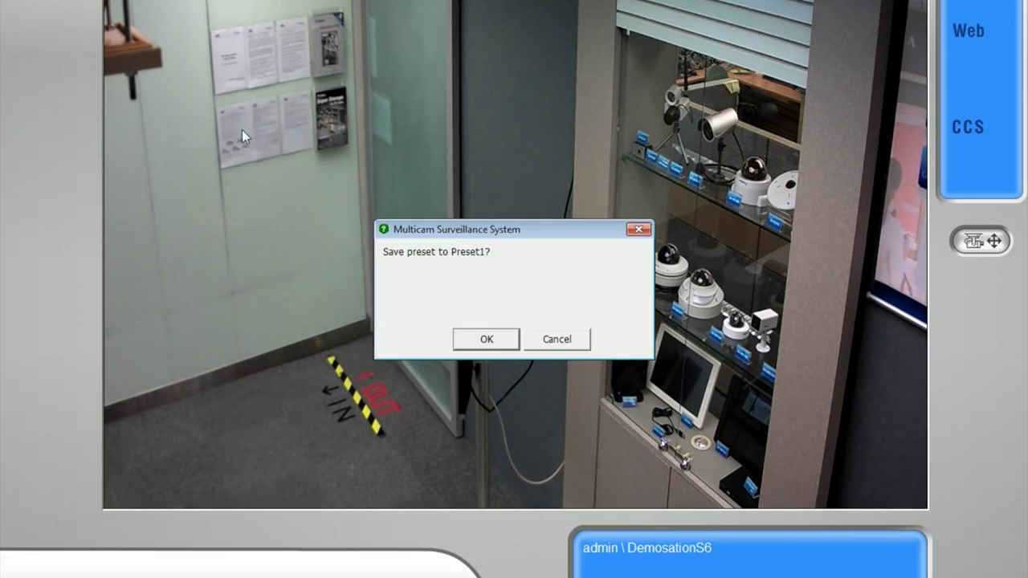
left_click(486, 339)
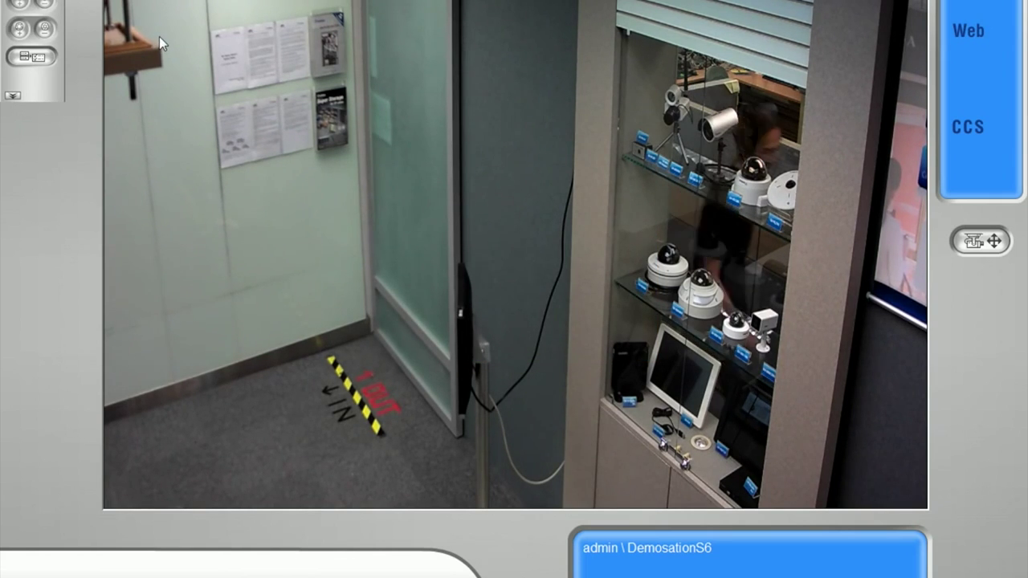
Step: Switch to GV-ASManager and map Camera 2 of LPR as the first camera of Door3, saving the door settings
key("F2")
key("alt+Tab")
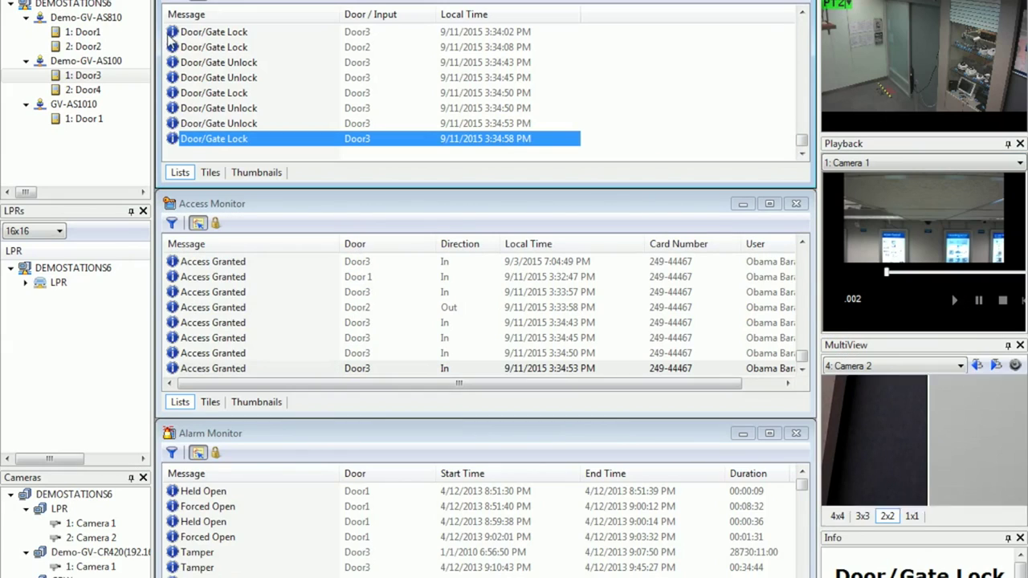
left_click(82, 76)
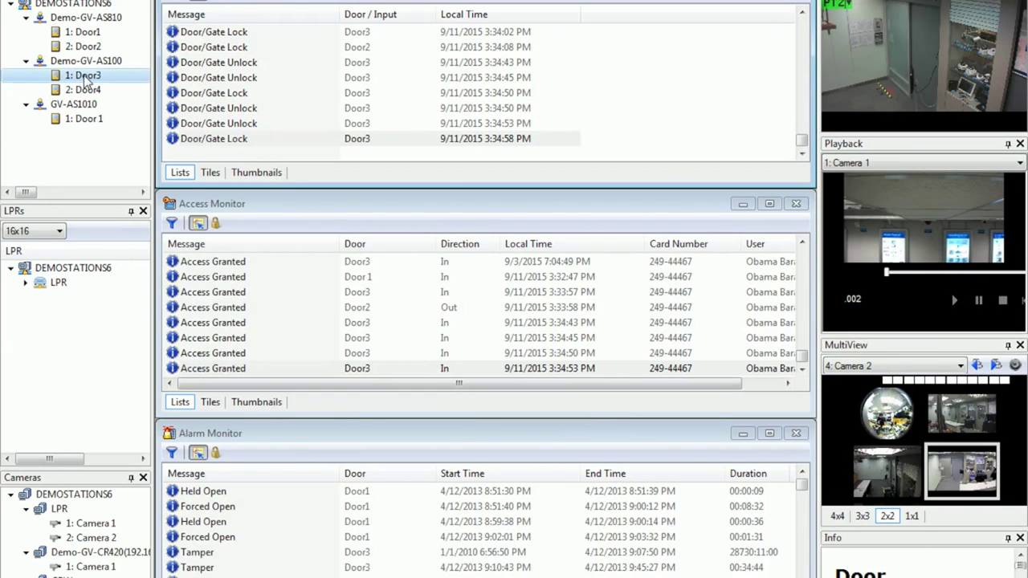
right_click(87, 75)
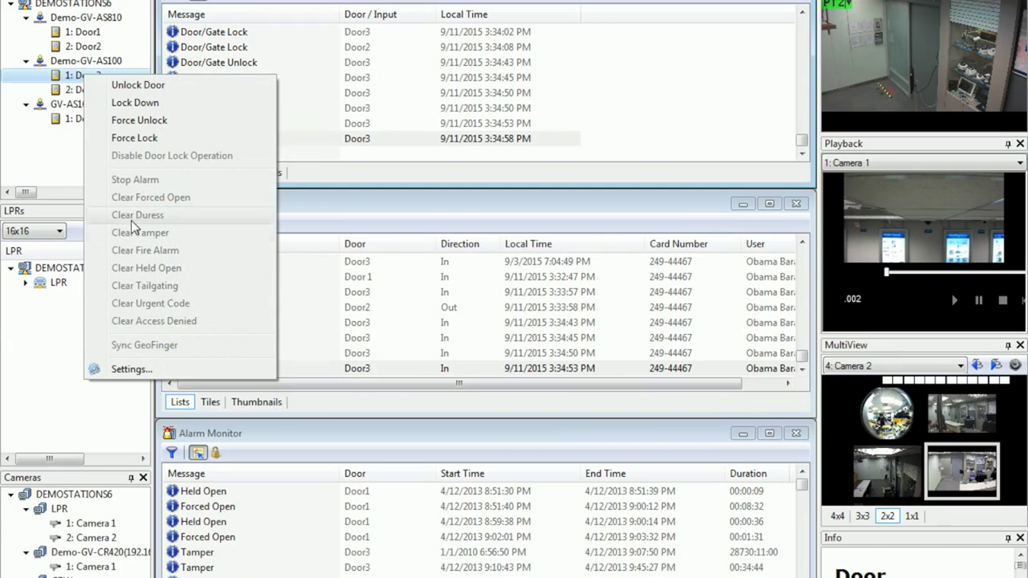
left_click(155, 370)
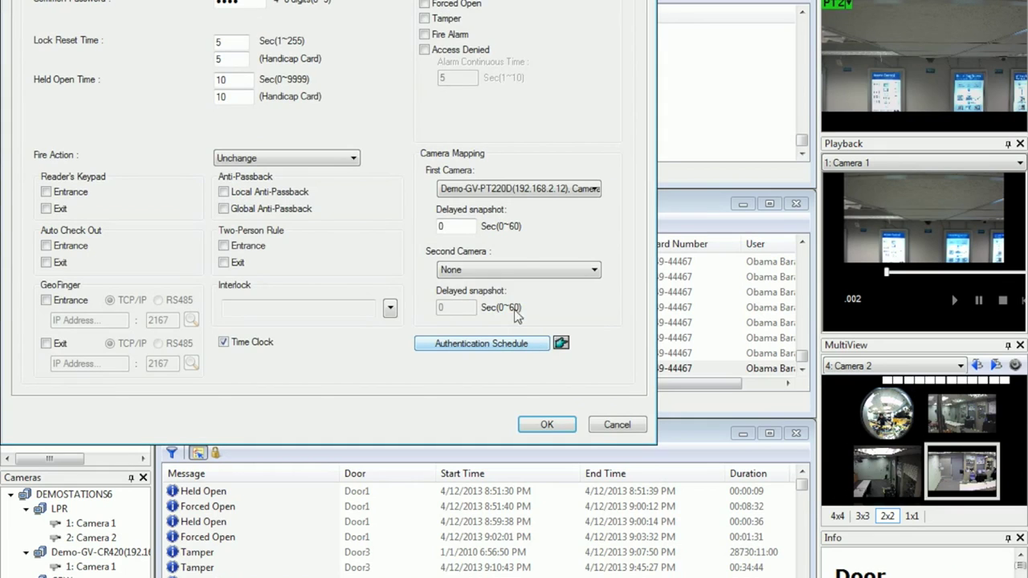
left_click(534, 190)
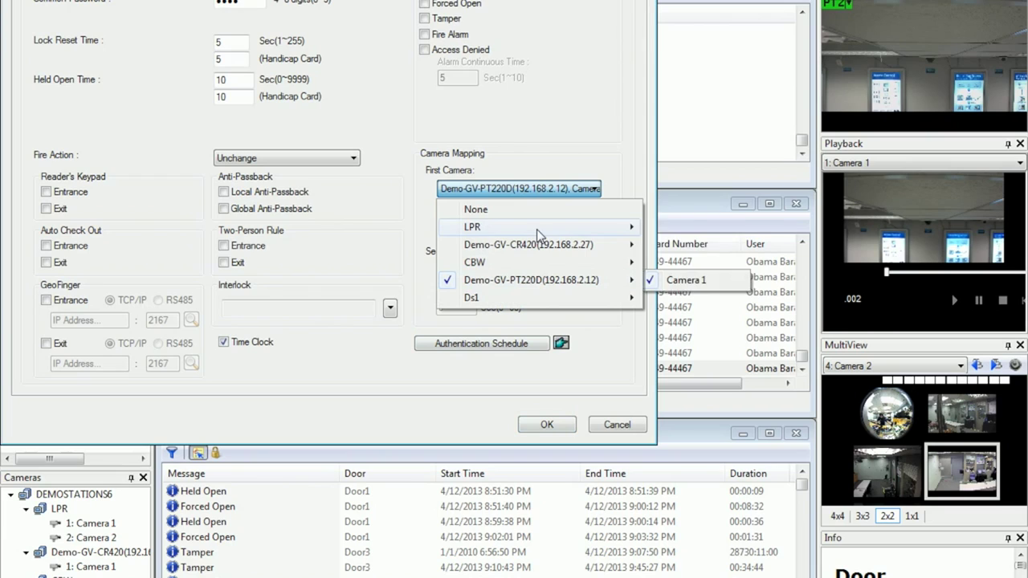
mouse_move(569, 233)
left_click(675, 244)
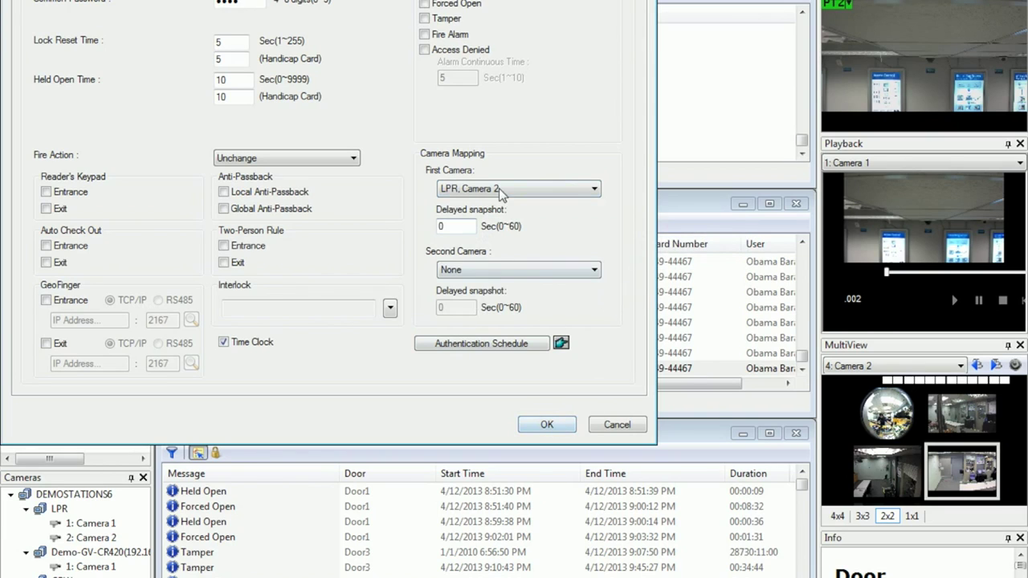
left_click(547, 424)
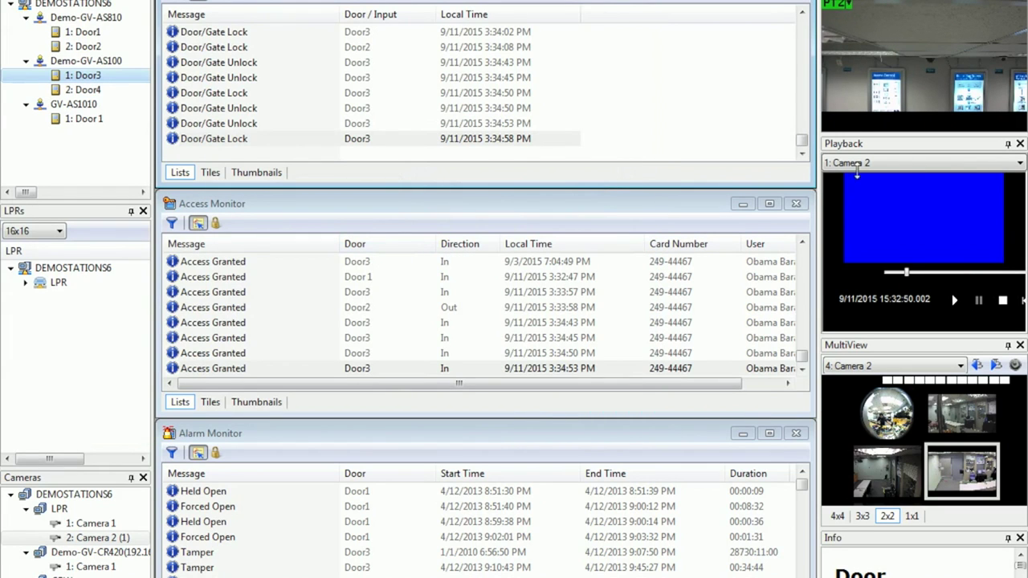
Step: In the notification settings, make Access Granted for Sales Department 2 at Door3 trigger Camera 1's preset with Preset ID 1, and save
mouse_move(921, 93)
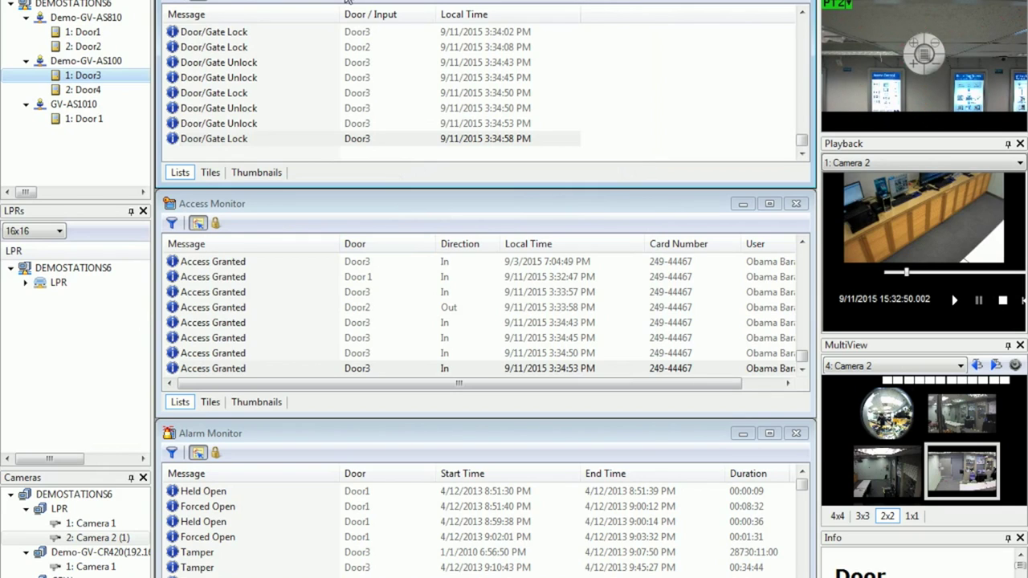
left_click(297, 2)
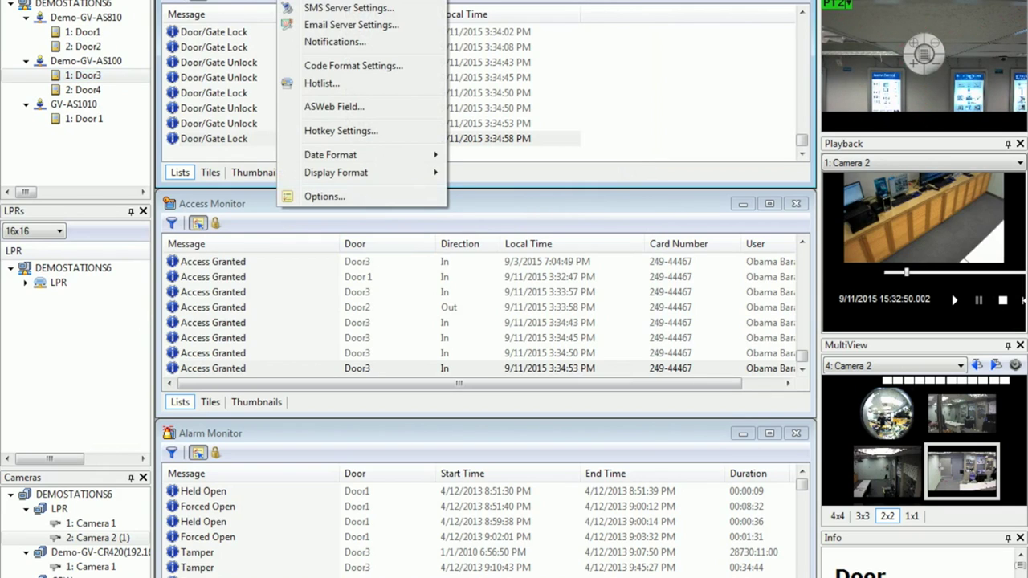
left_click(338, 45)
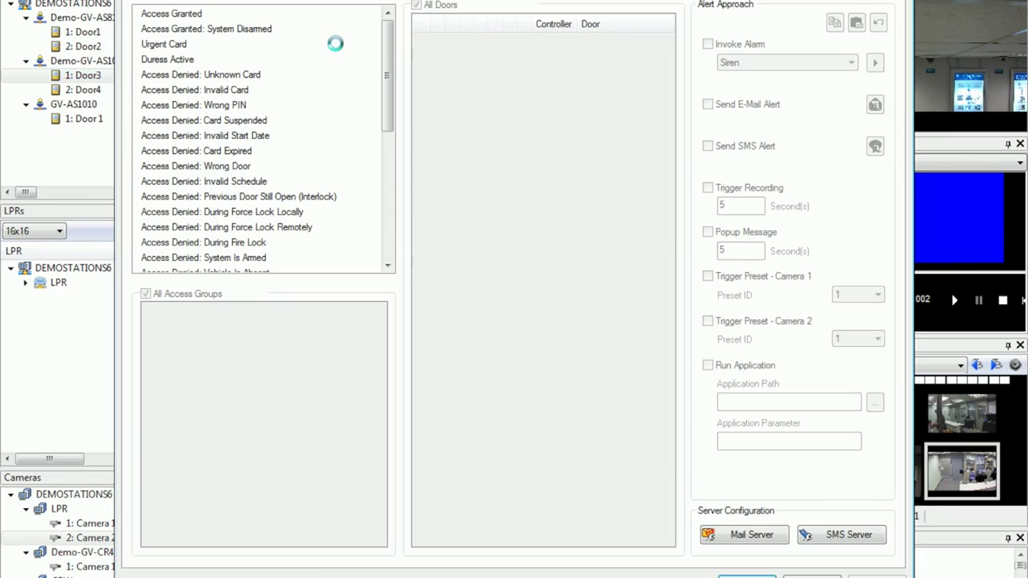
left_click(188, 15)
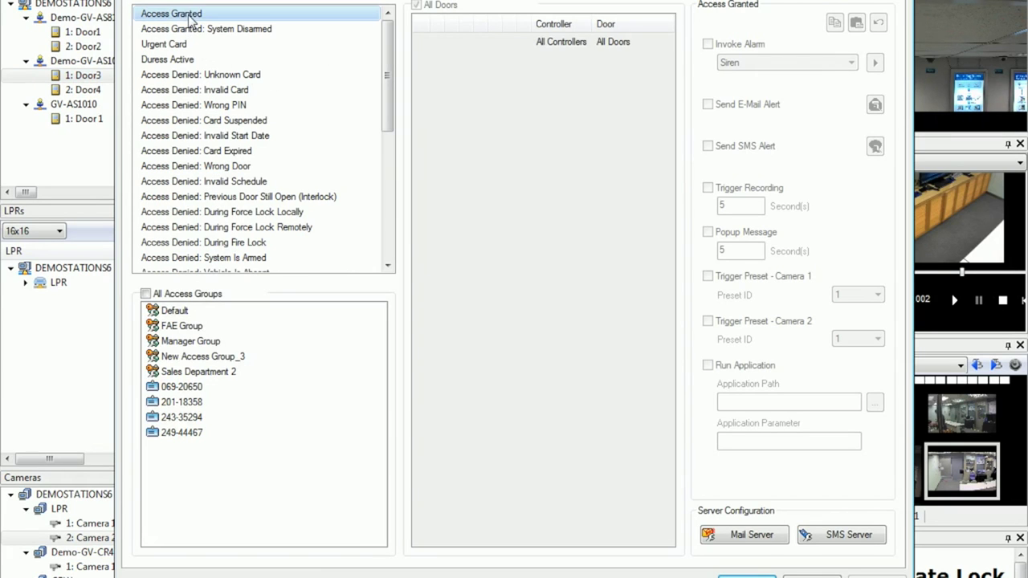
left_click(223, 372)
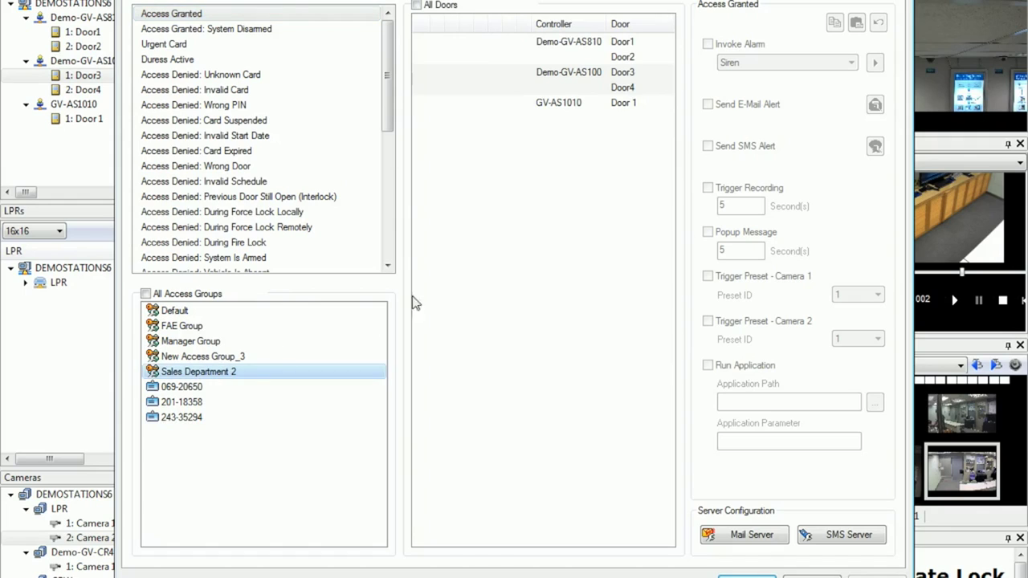
left_click(515, 76)
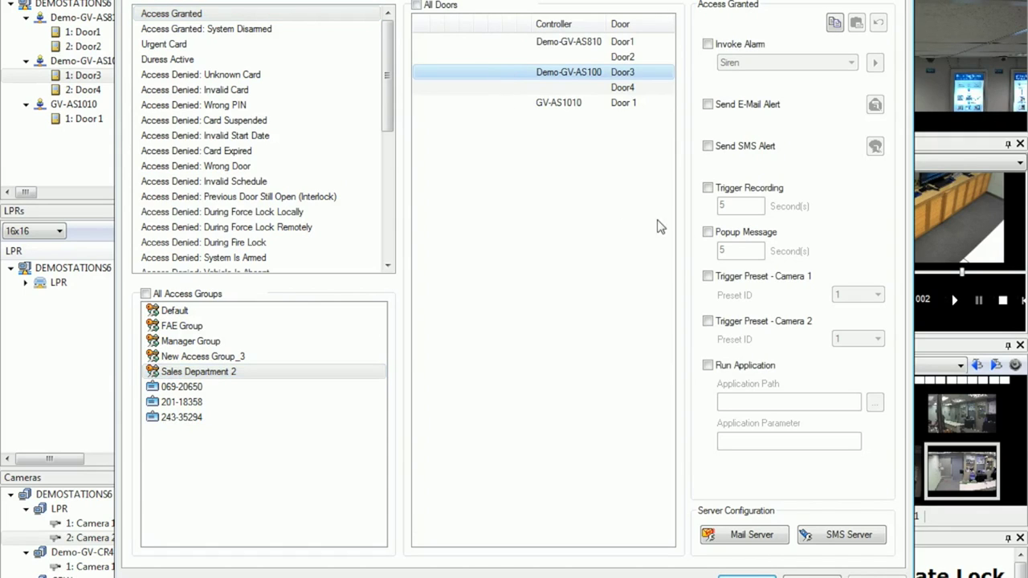
left_click(707, 277)
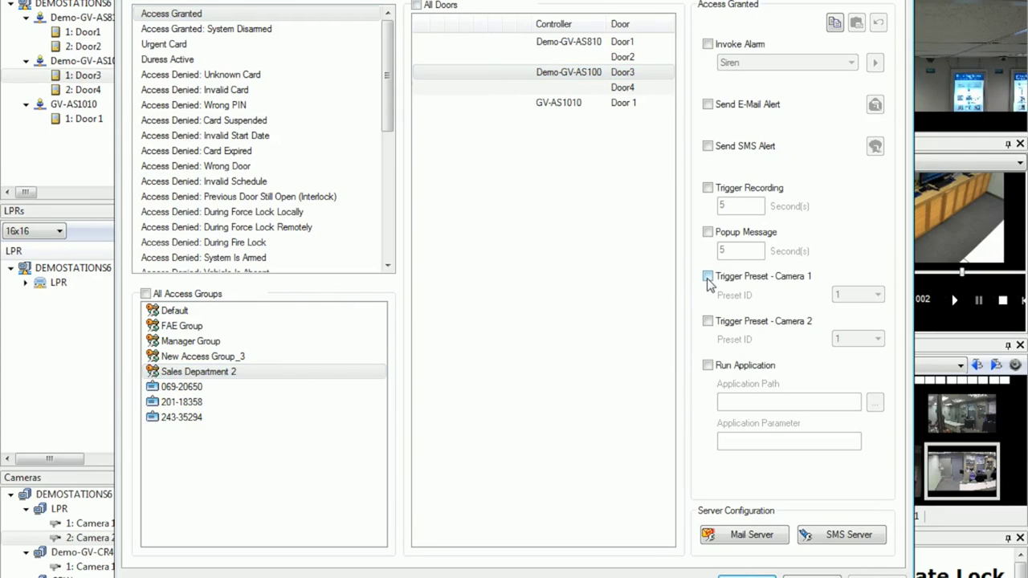
left_click(845, 299)
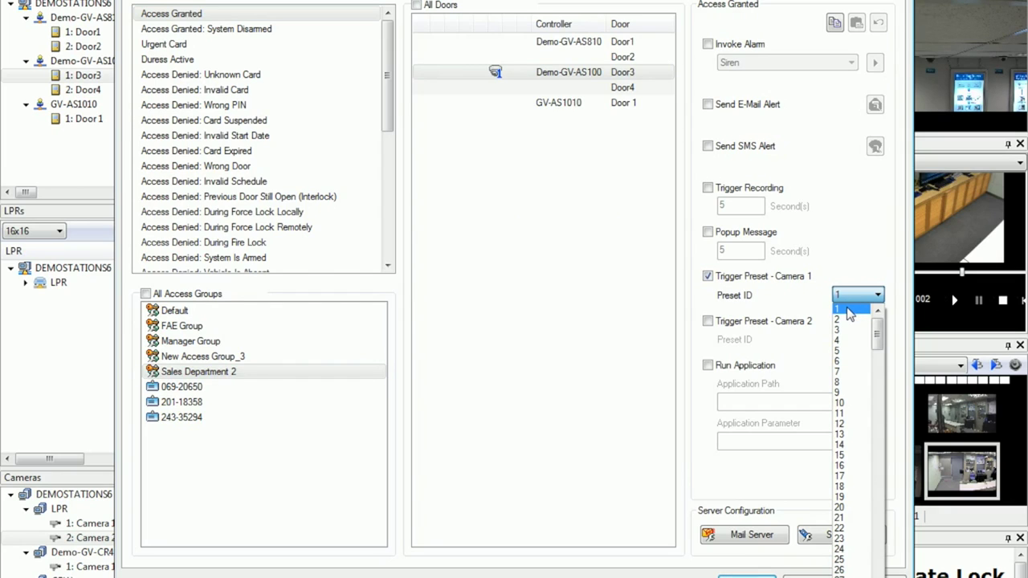
left_click(849, 312)
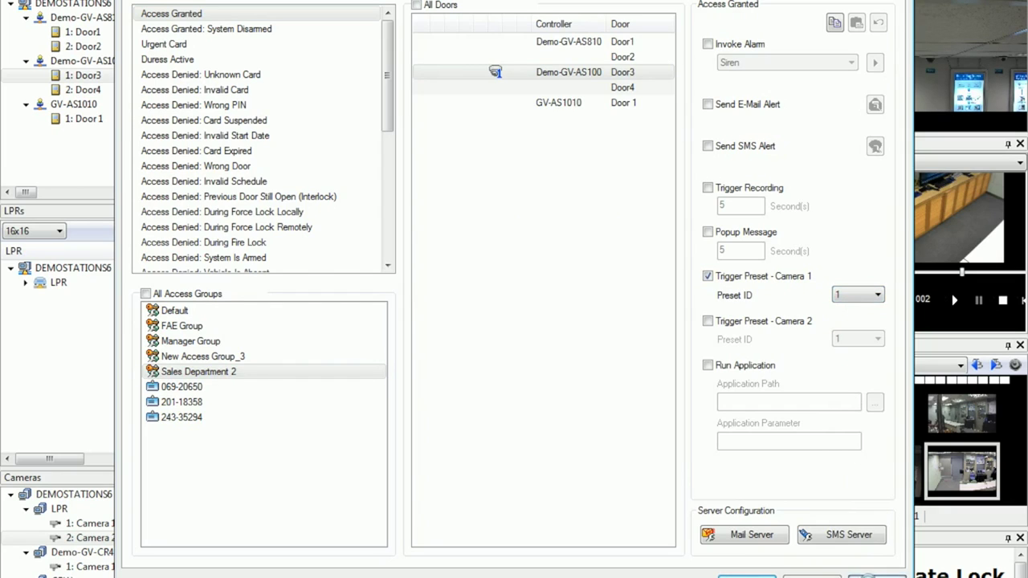
key("Return")
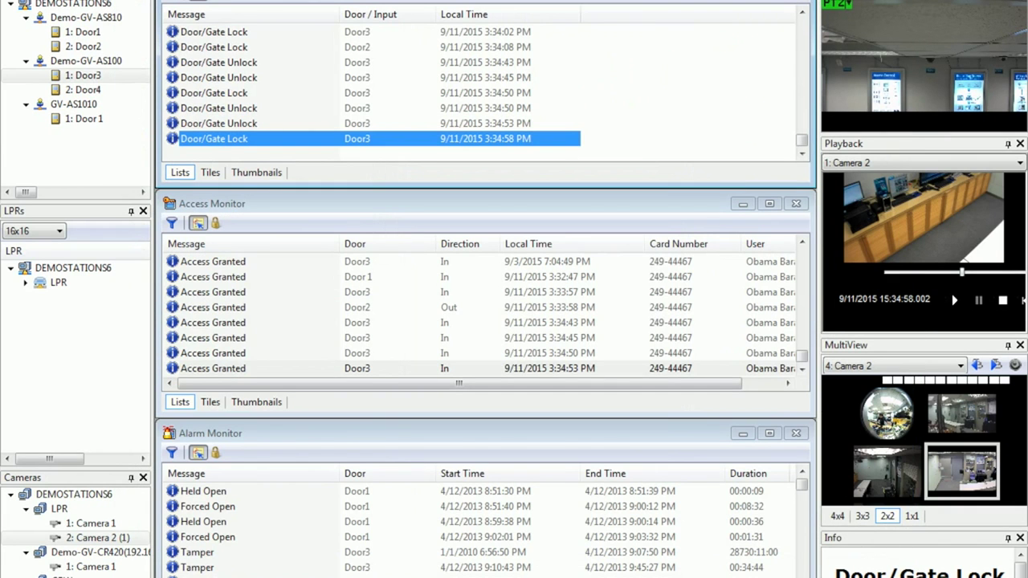
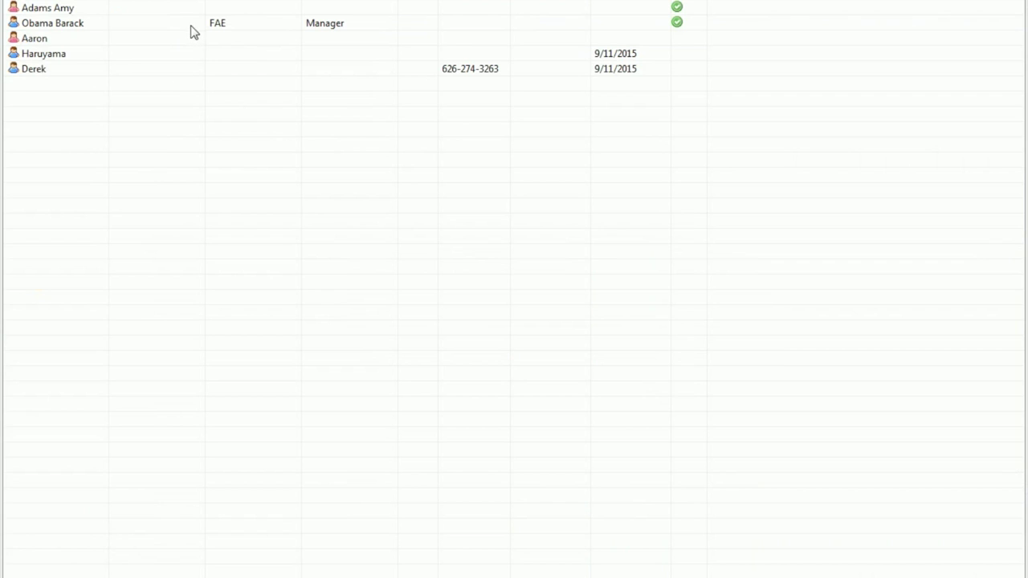
Step: In the FAE Manager user's fingerprint setup, set the connection type to TCP/IP and choose the GV-GF1922 reader from the device search
left_click(172, 25)
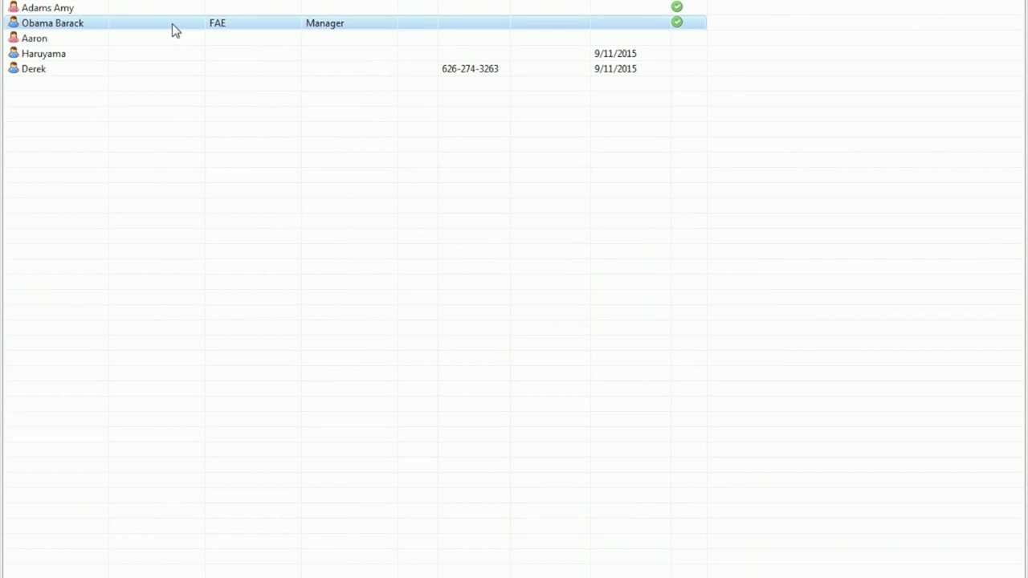
double_click(172, 23)
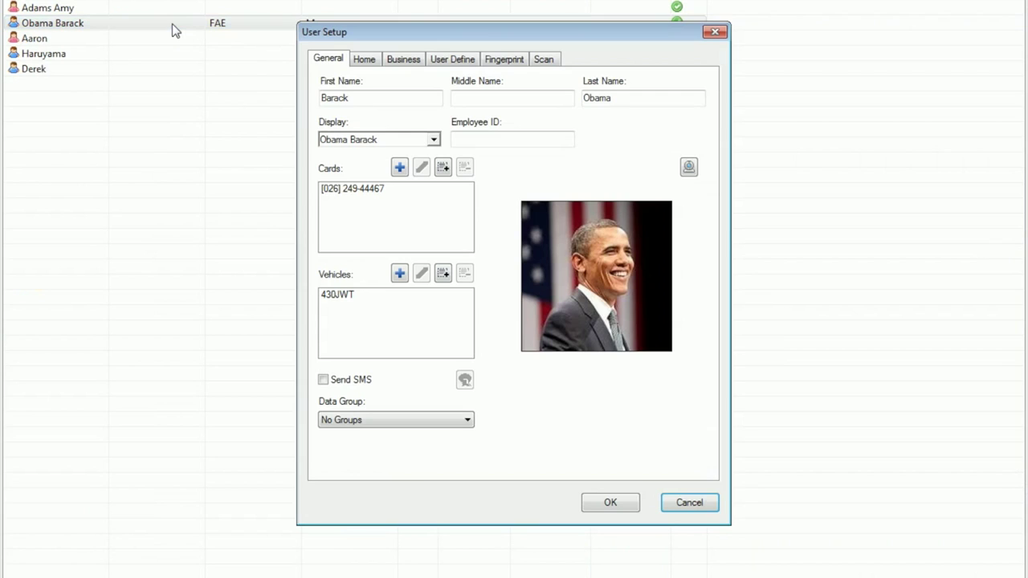
left_click(503, 60)
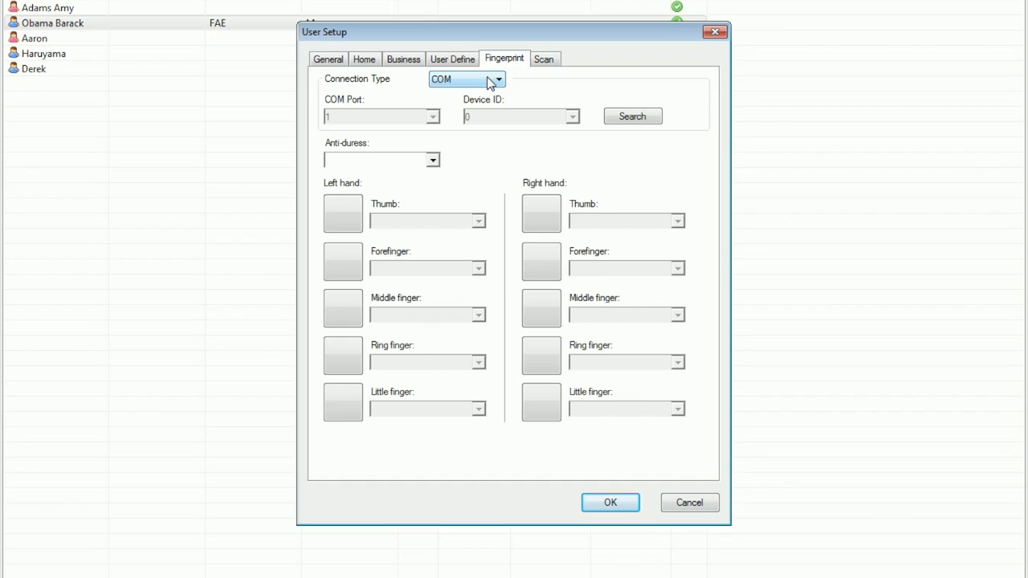
left_click(488, 81)
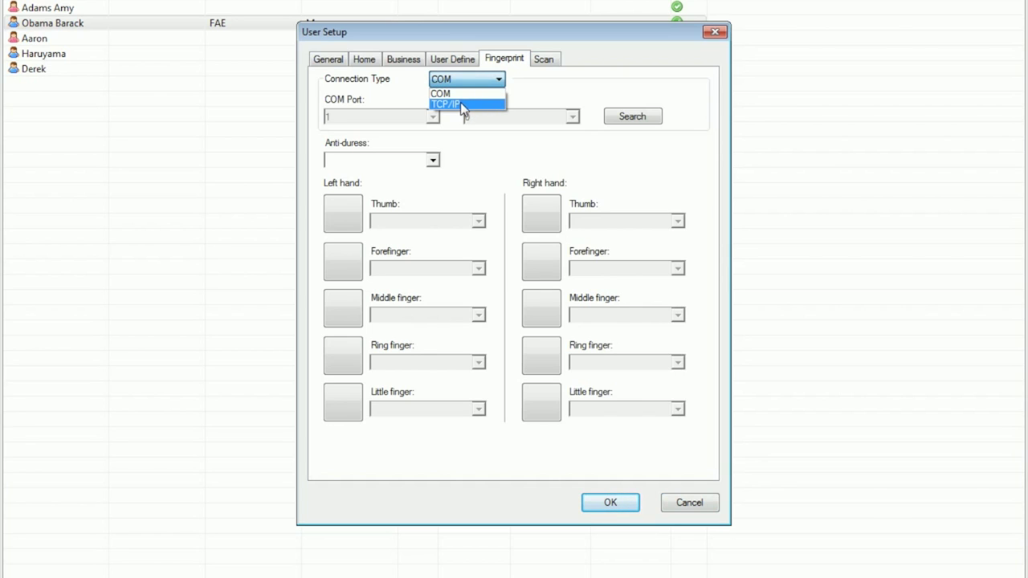
left_click(463, 106)
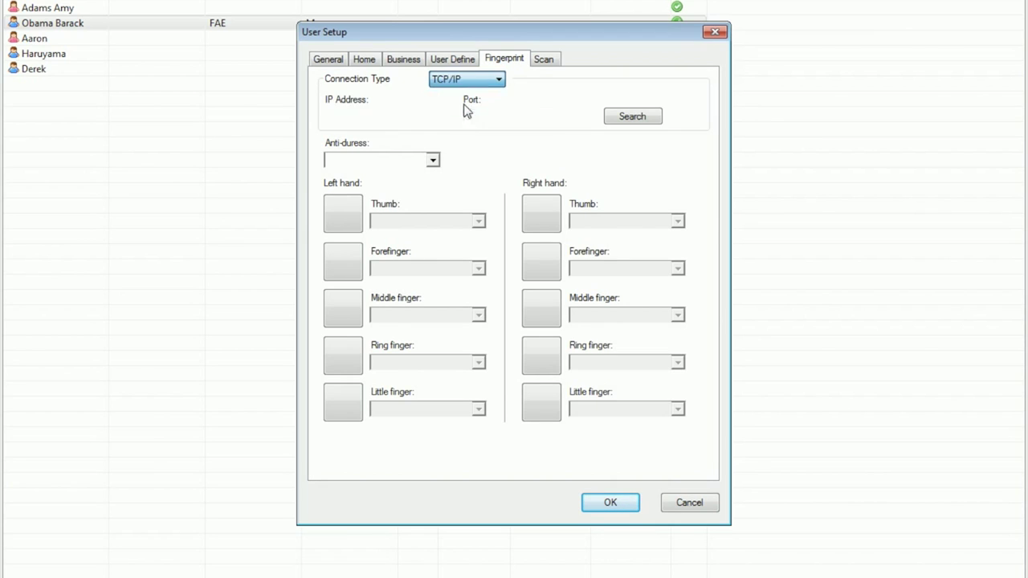
left_click(631, 118)
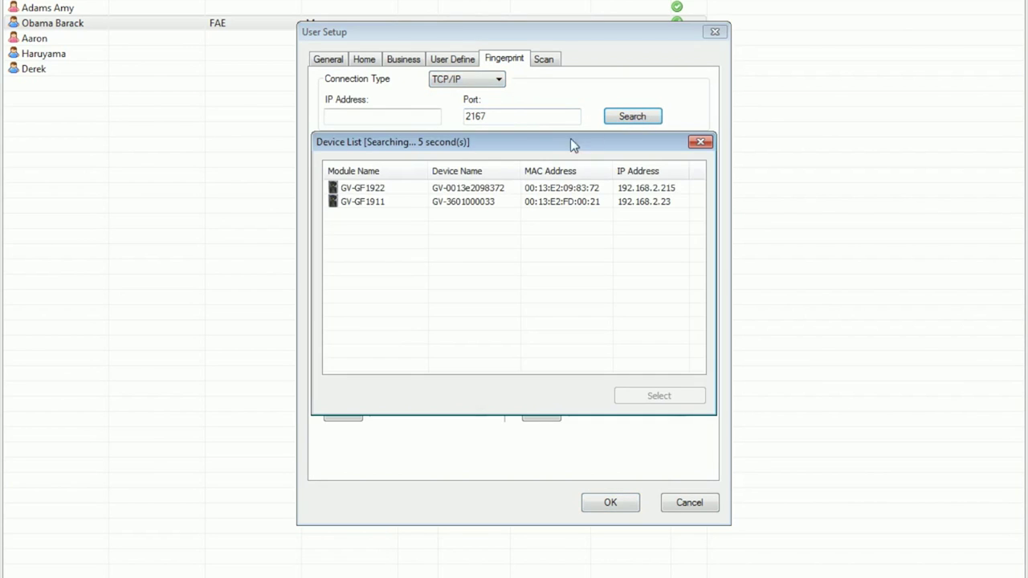
left_click(411, 190)
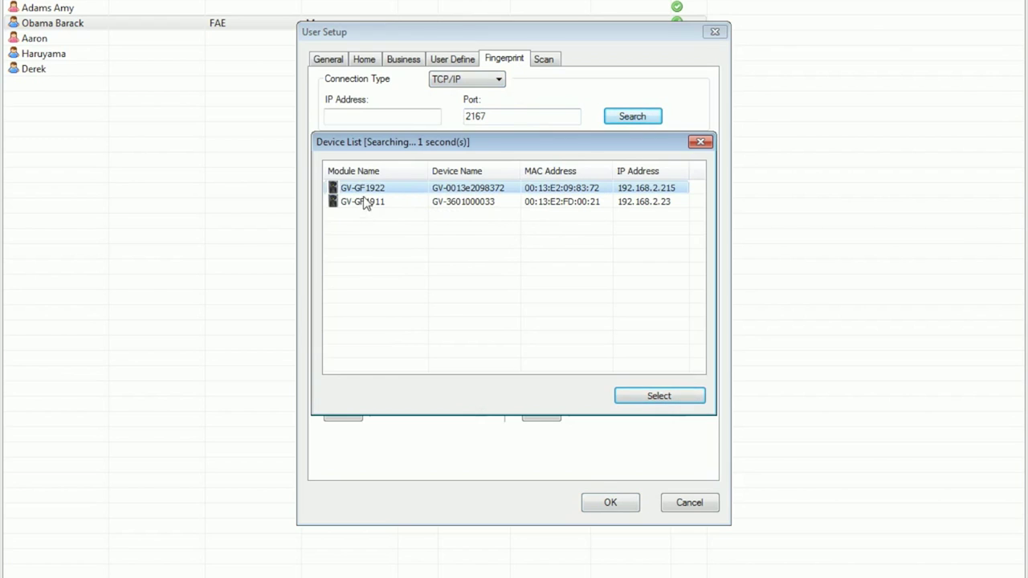
double_click(431, 187)
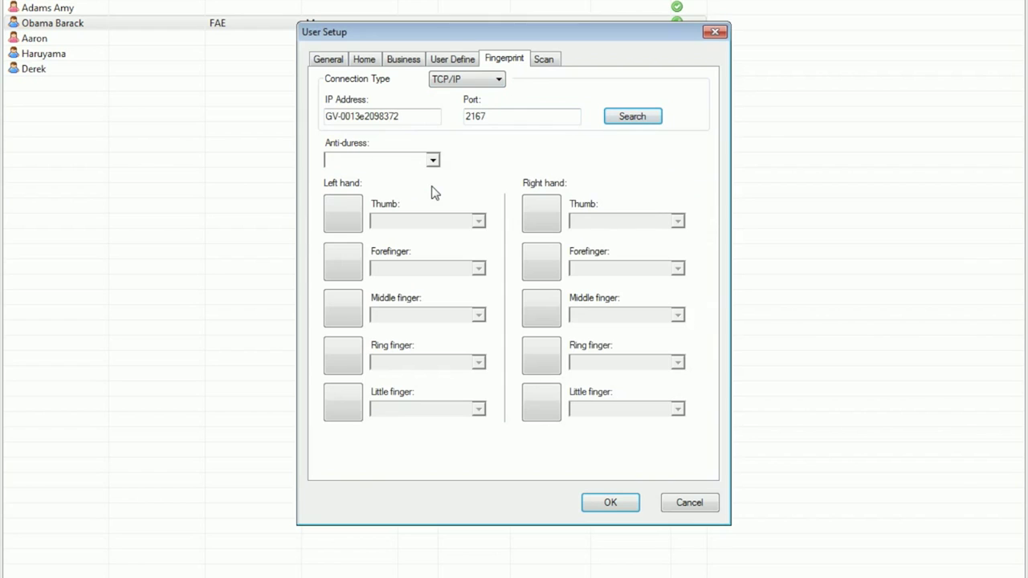
Step: Enroll the user's left thumb fingerprint, assign it to the user's access card, and save the user
left_click(347, 216)
left_click(372, 247)
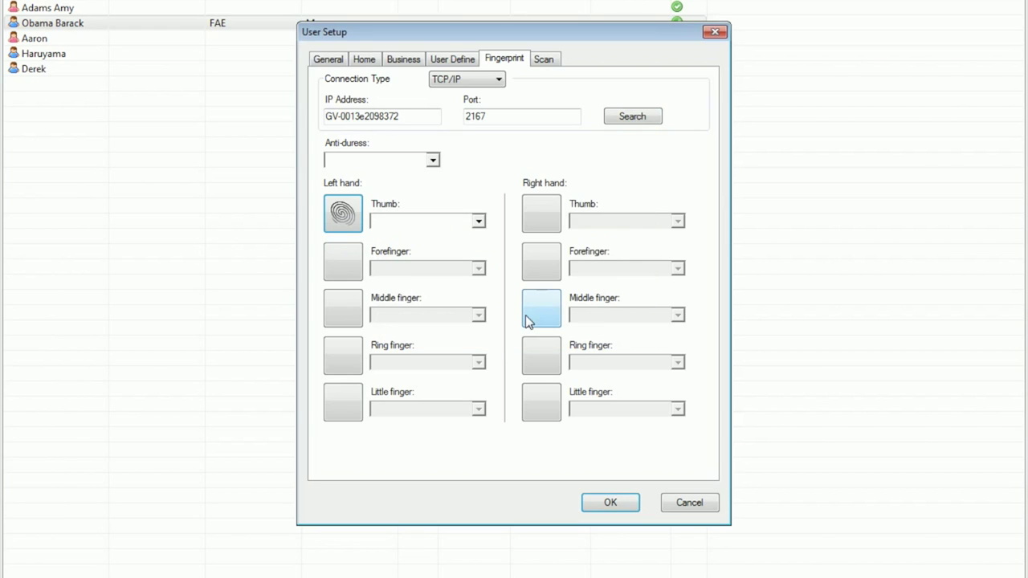
left_click(478, 222)
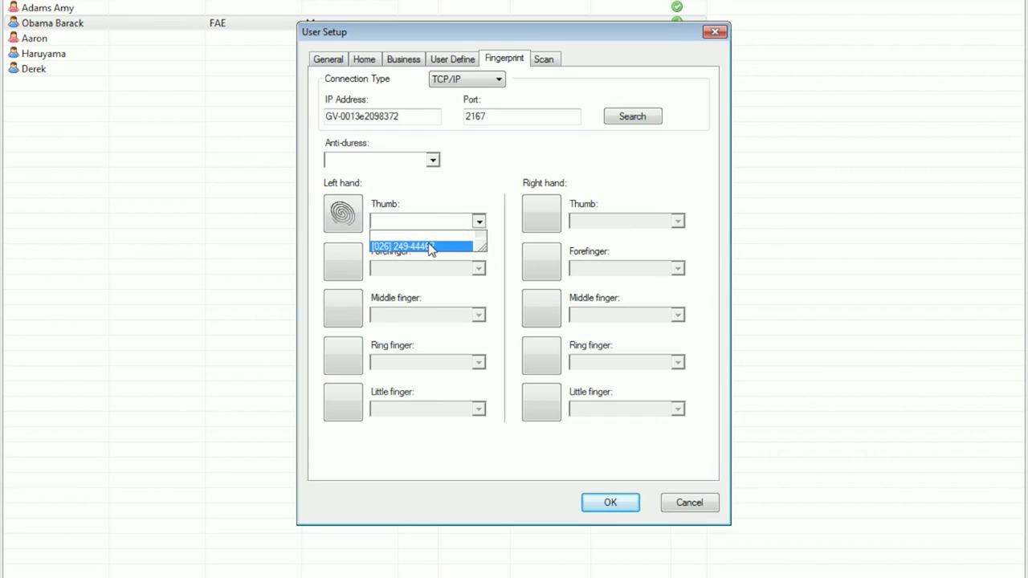
left_click(430, 246)
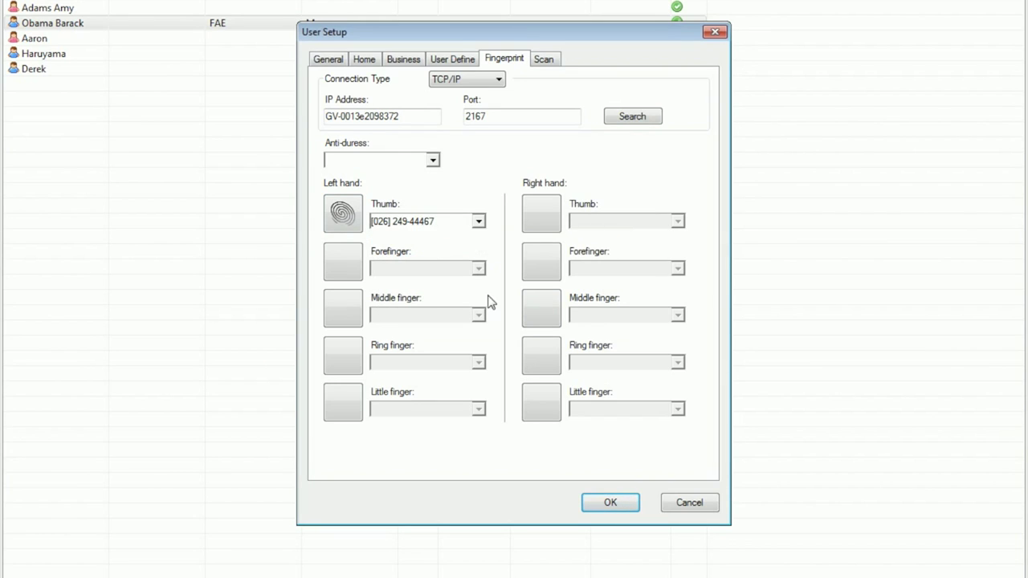
left_click(610, 503)
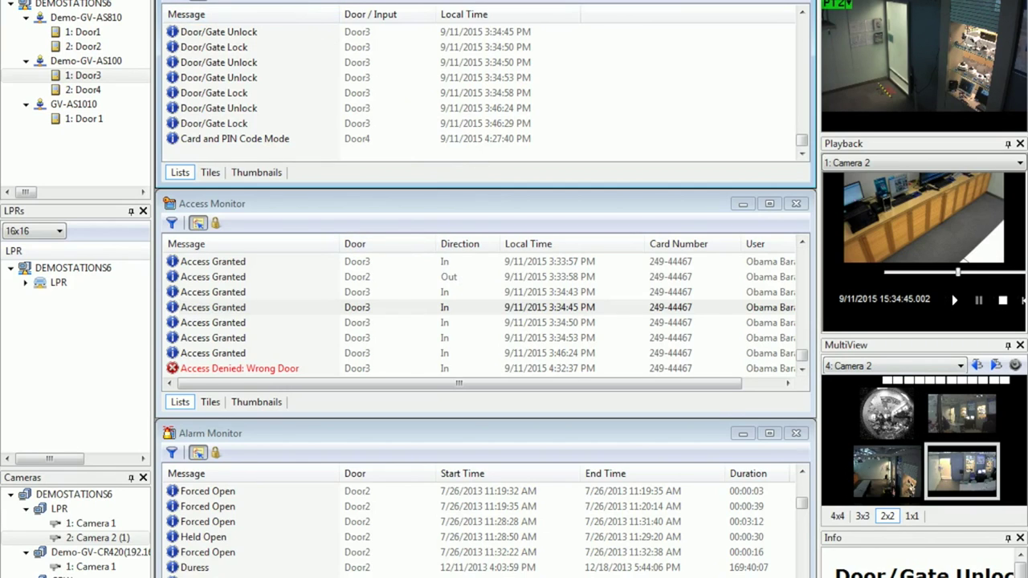
Step: In Fingerprint Access, add the user's left thumb fingerprint to Door1 of Demo-GV-AS810 for the In direction, and close the window
key("alt+t")
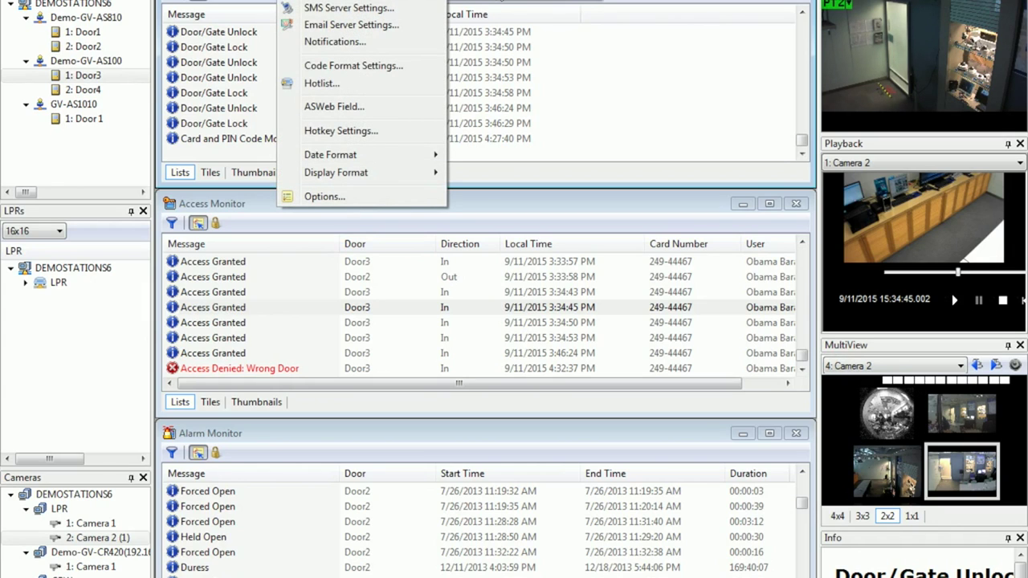
key("Left")
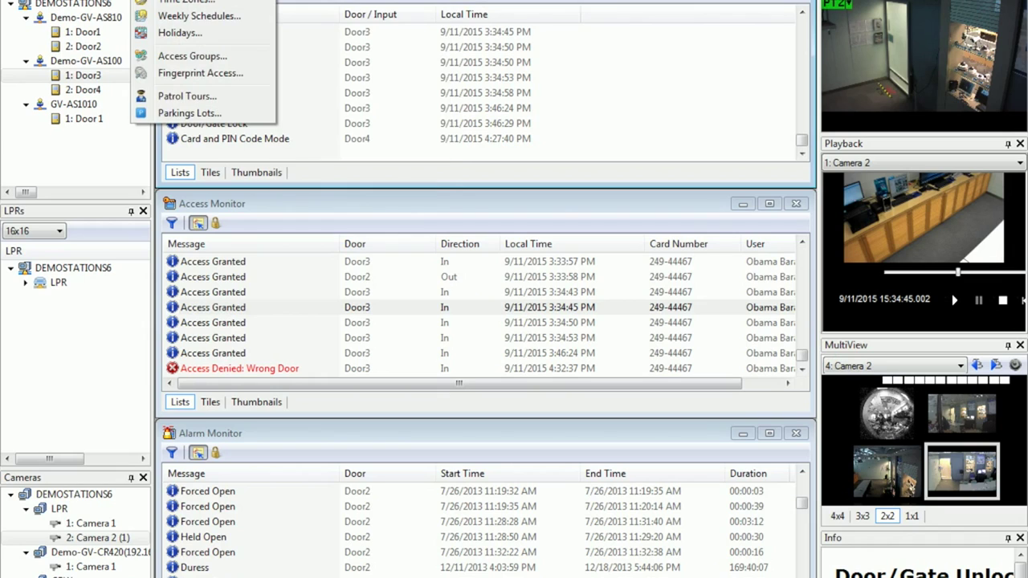
left_click(190, 76)
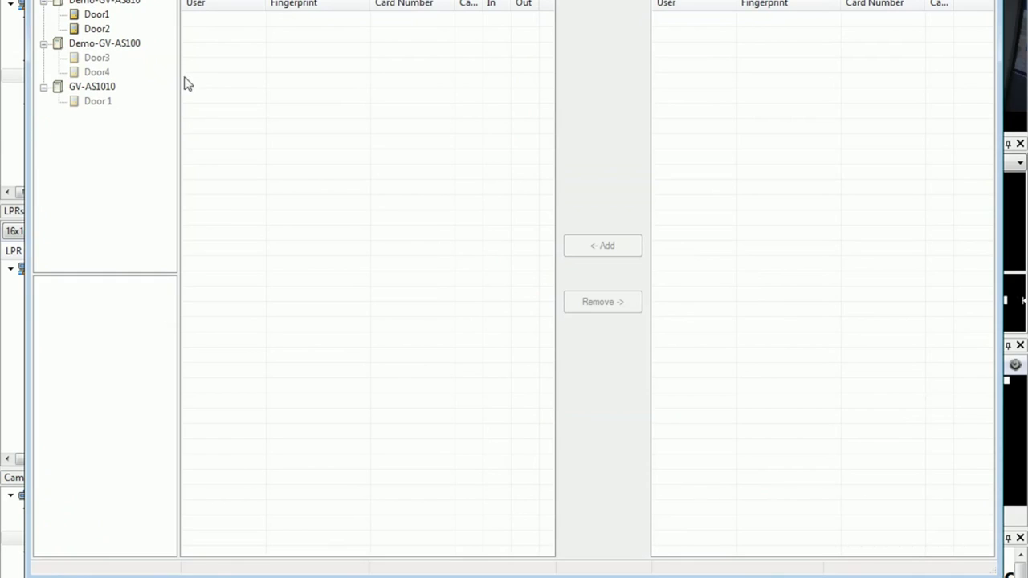
left_click(96, 14)
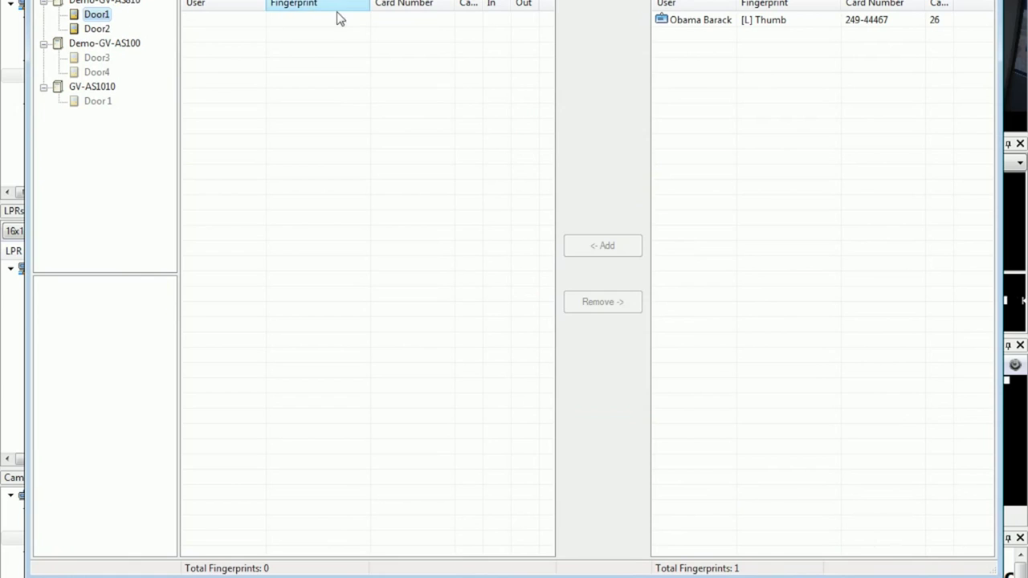
left_click(705, 22)
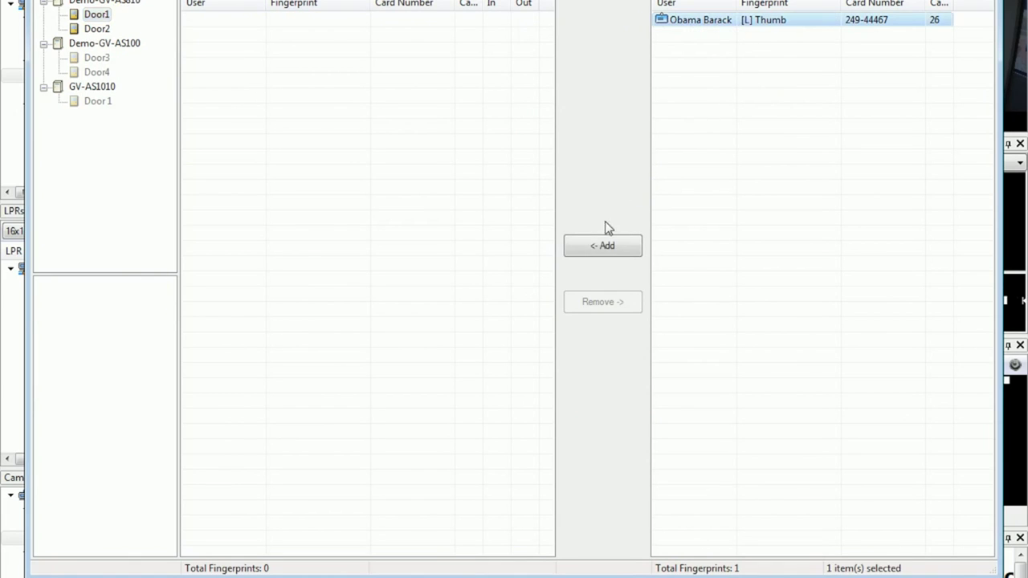
left_click(603, 246)
left_click(488, 20)
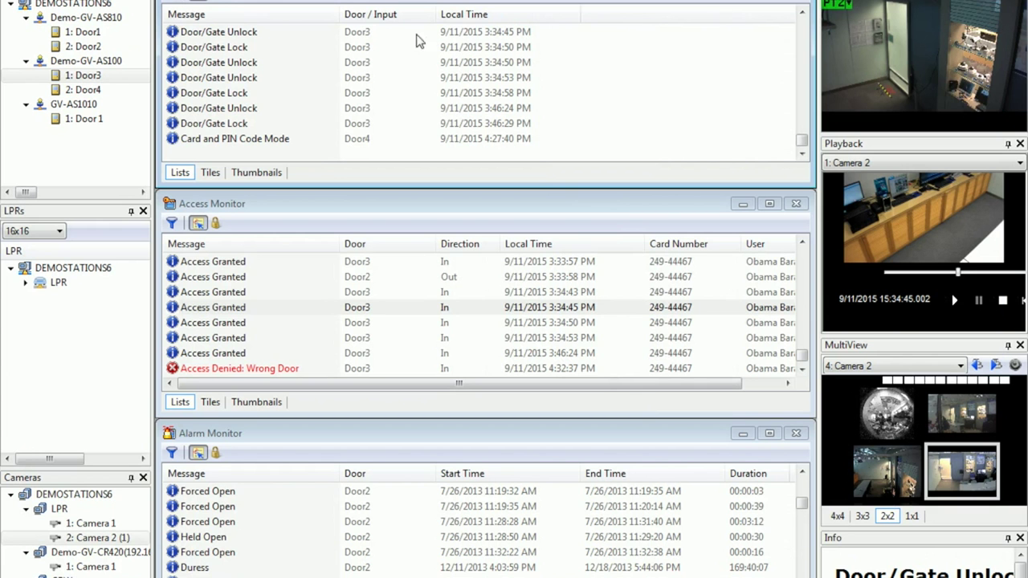
Step: Synchronize the GeoFinger data to Door1 of Demo-GV-AS810 and close the sync dialog
left_click(84, 33)
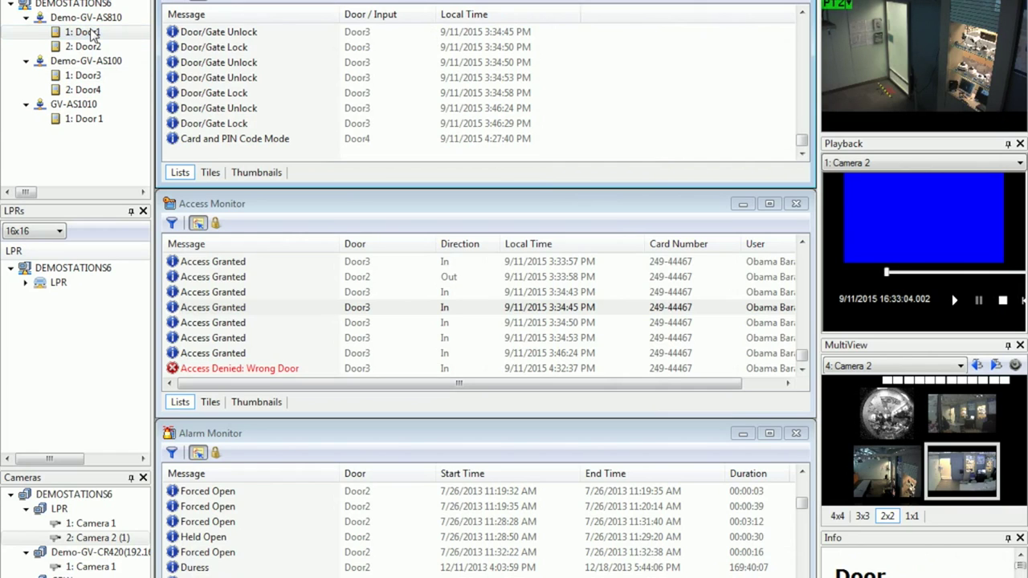
right_click(93, 35)
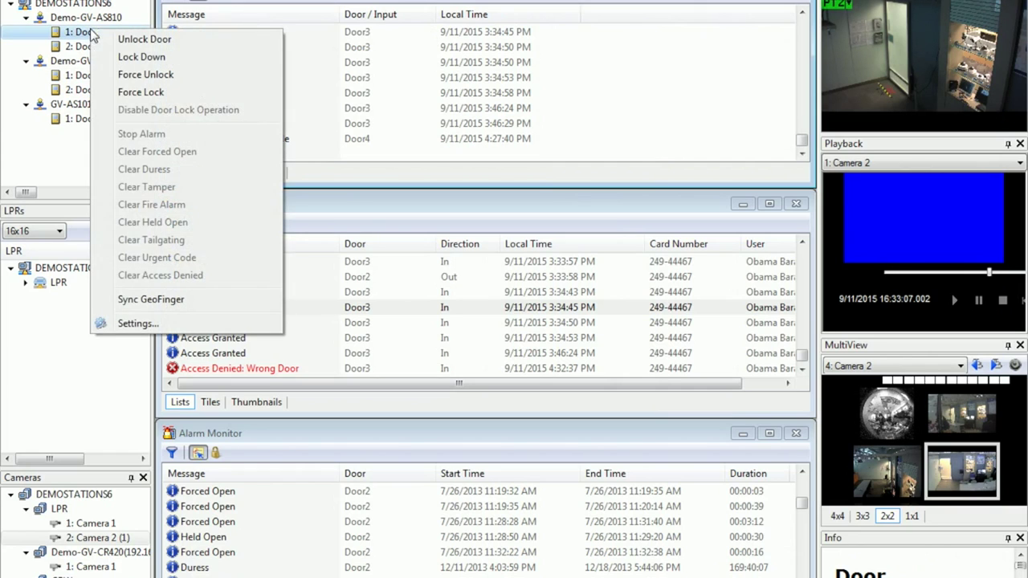
left_click(158, 298)
left_click(526, 335)
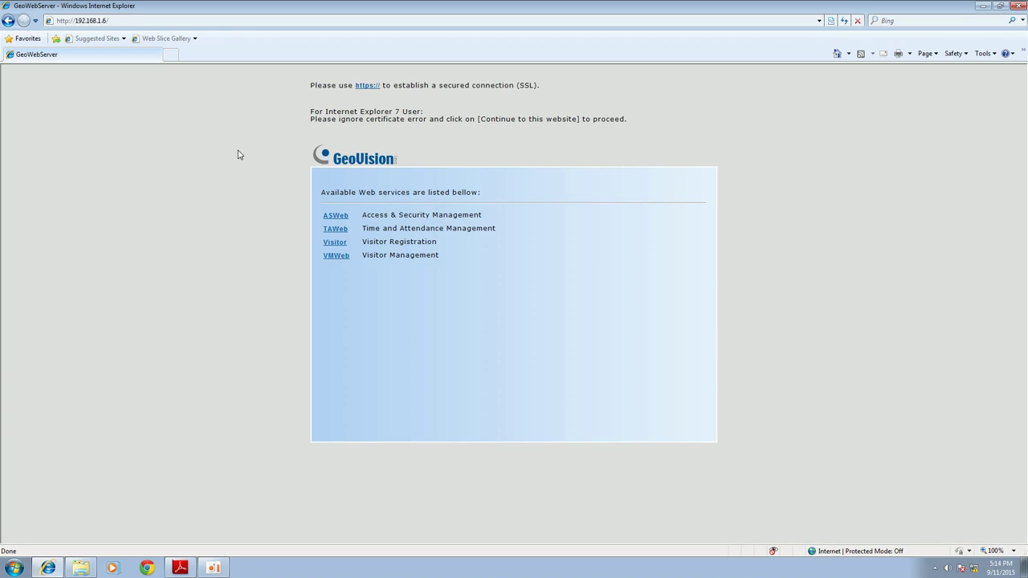
left_click(129, 22)
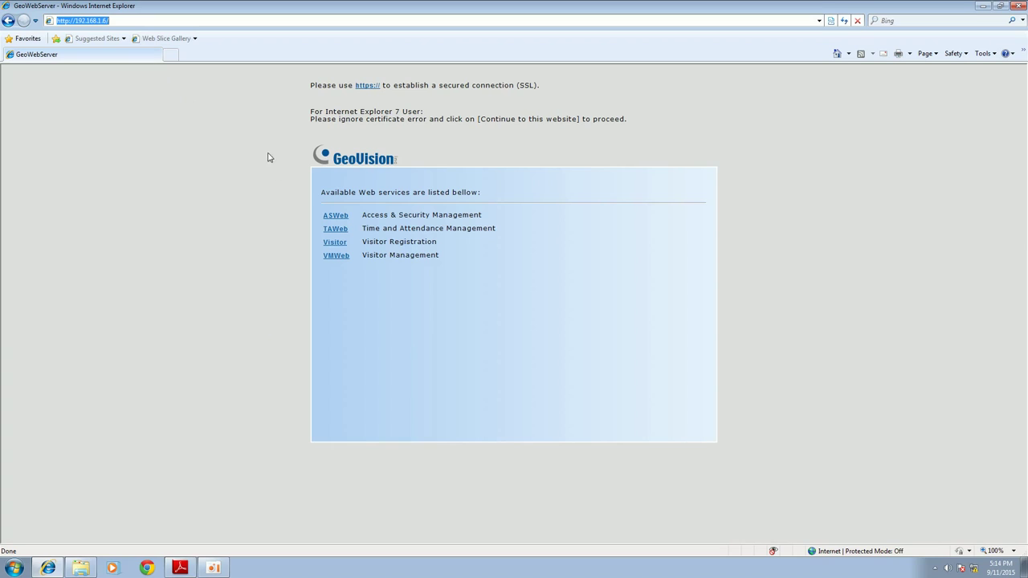
left_click(333, 217)
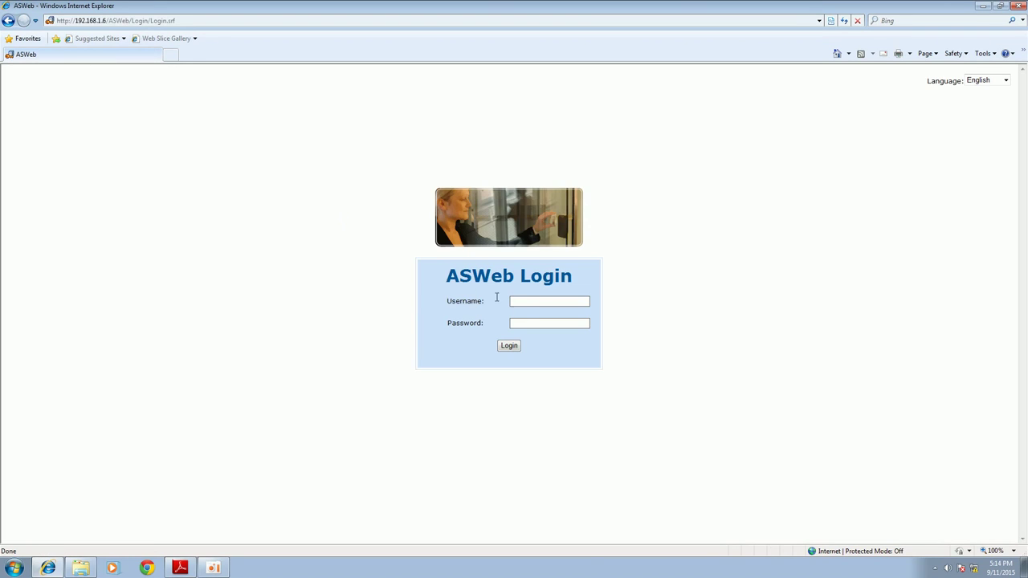
left_click(530, 301)
type("1")
left_click(509, 346)
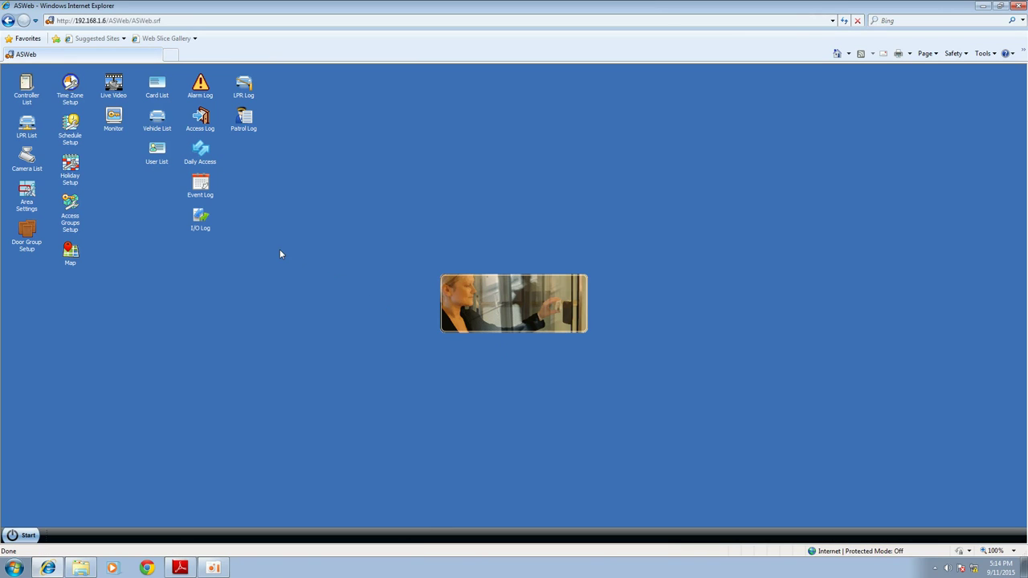
Step: View the details of Door1 and Door2 of Demo-GV-AS810 in the Controller List, and look through the Camera List, closing each window
left_click(33, 100)
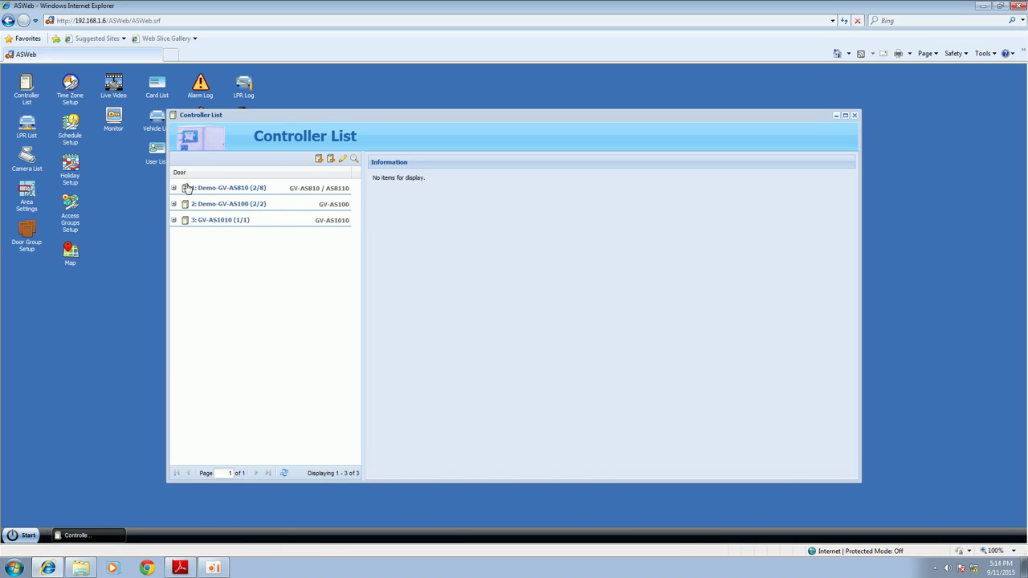
left_click(174, 188)
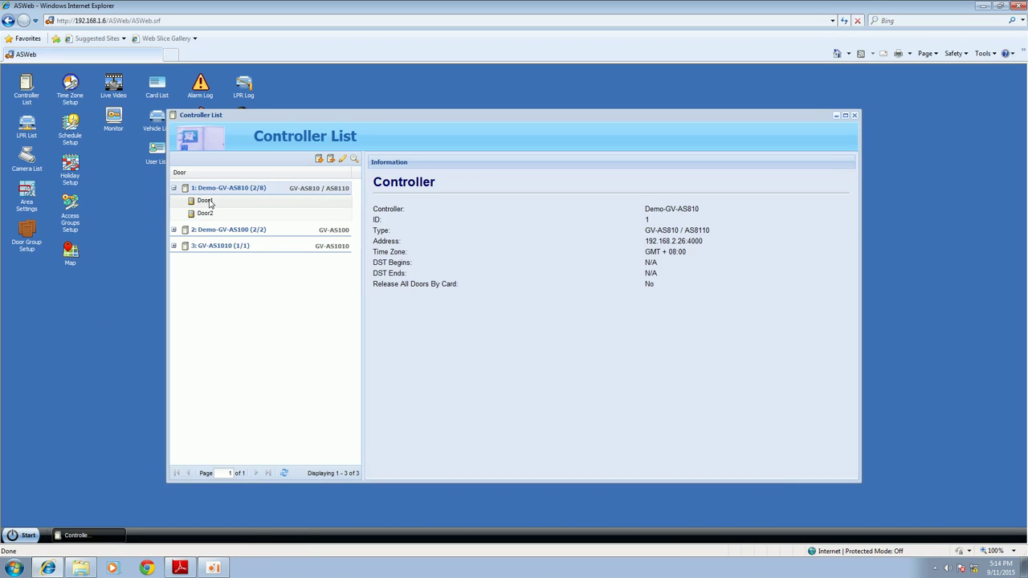
left_click(209, 203)
left_click(211, 213)
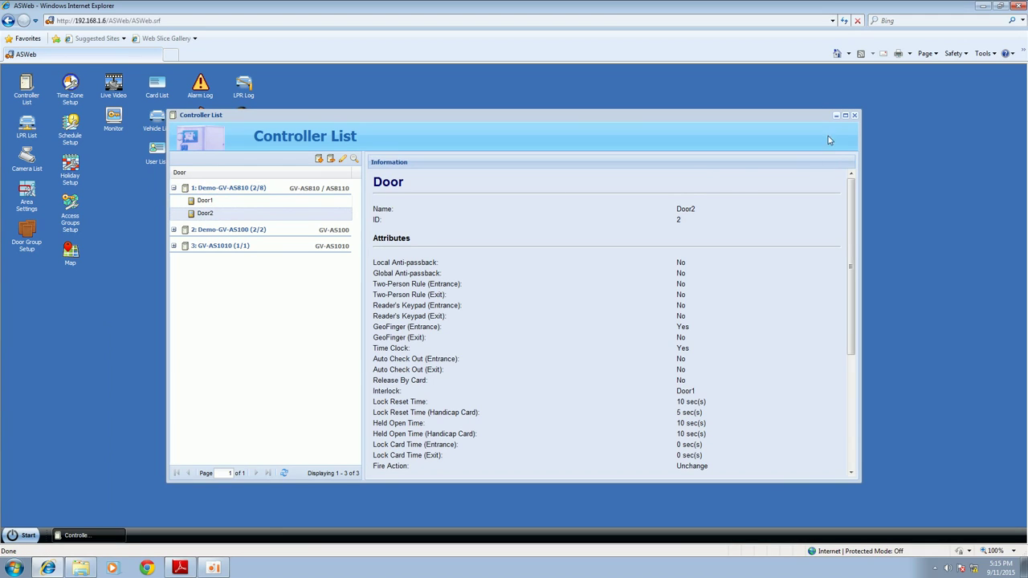
left_click(855, 115)
left_click(45, 170)
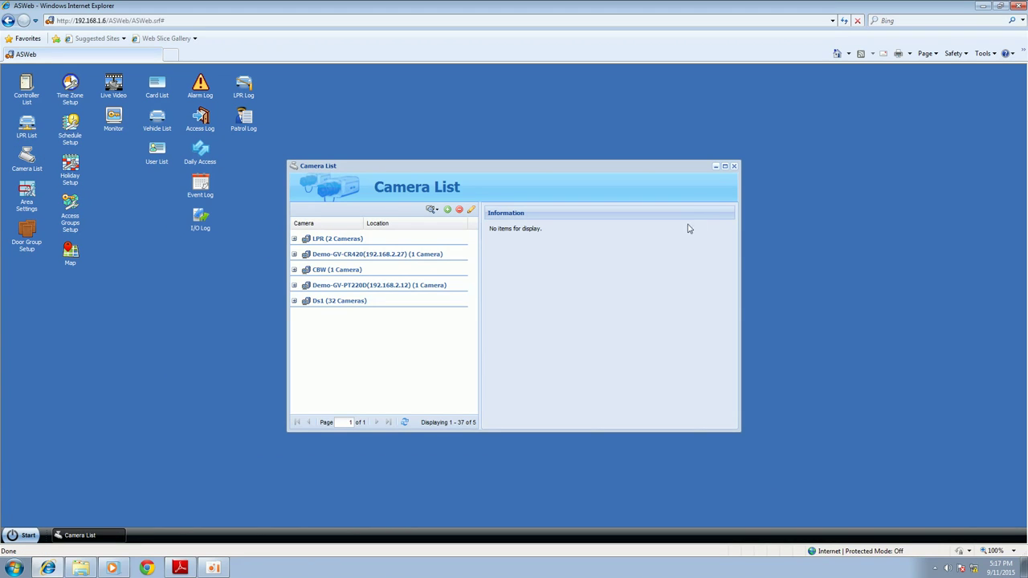
left_click(737, 166)
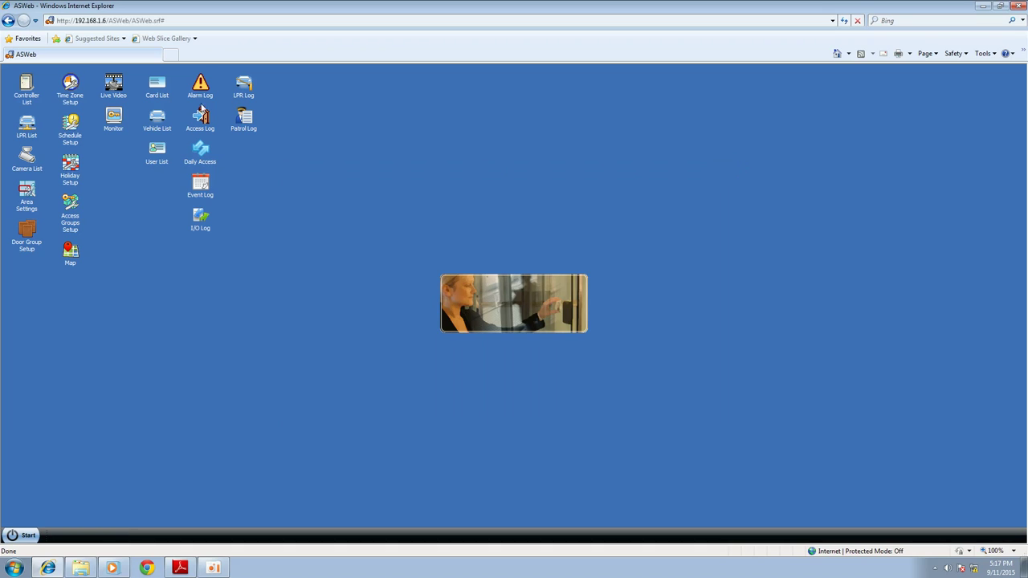
Step: Open Live Video and display the camera view for Door1 of Demo-GV-AS810
left_click(111, 96)
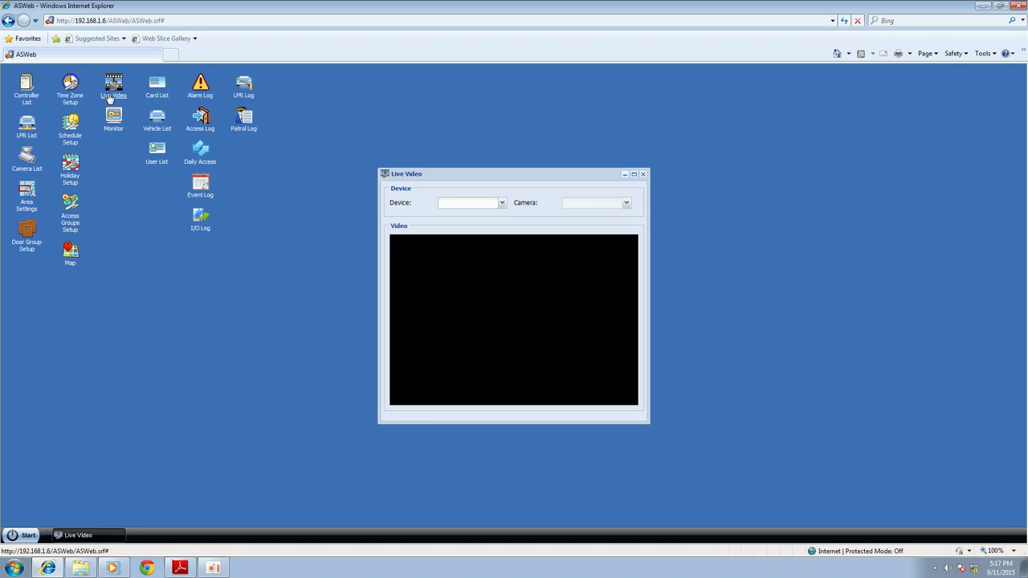
left_click(502, 205)
mouse_move(509, 218)
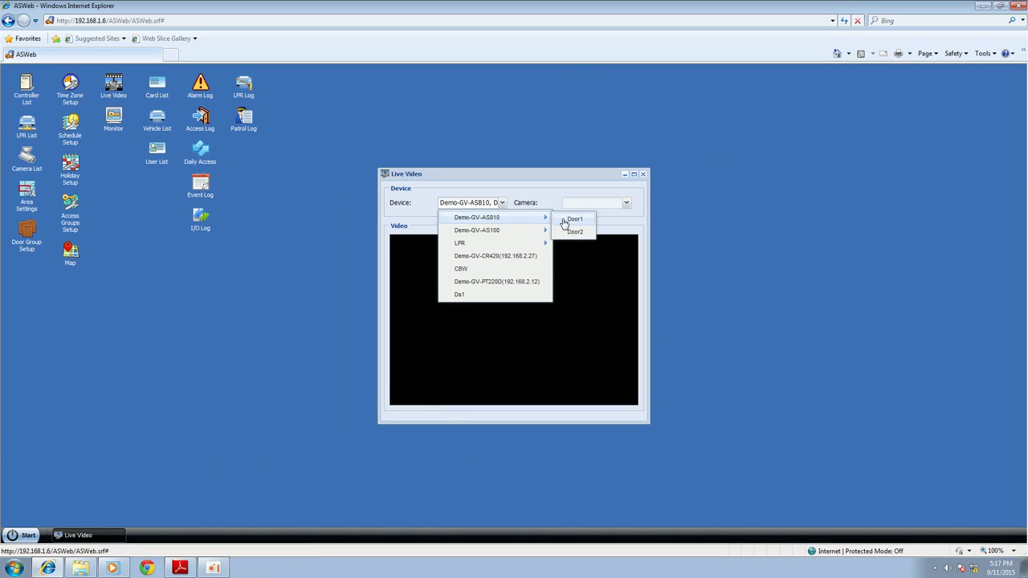
left_click(572, 219)
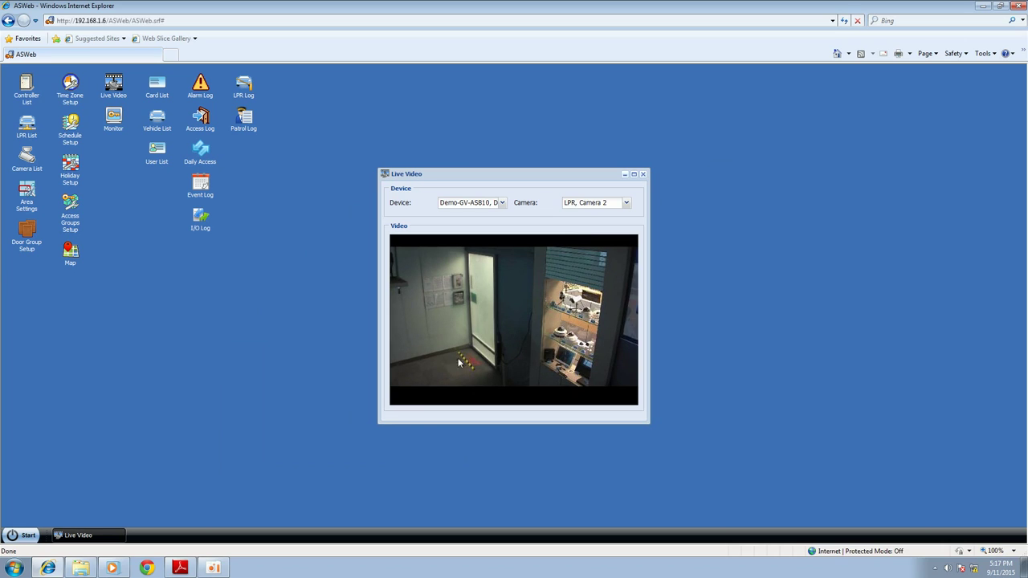
Step: In the Access Log, enlarge the Camera 1 snapshot of the 3:46:24 PM Access Granted entry and close the image window
left_click(200, 120)
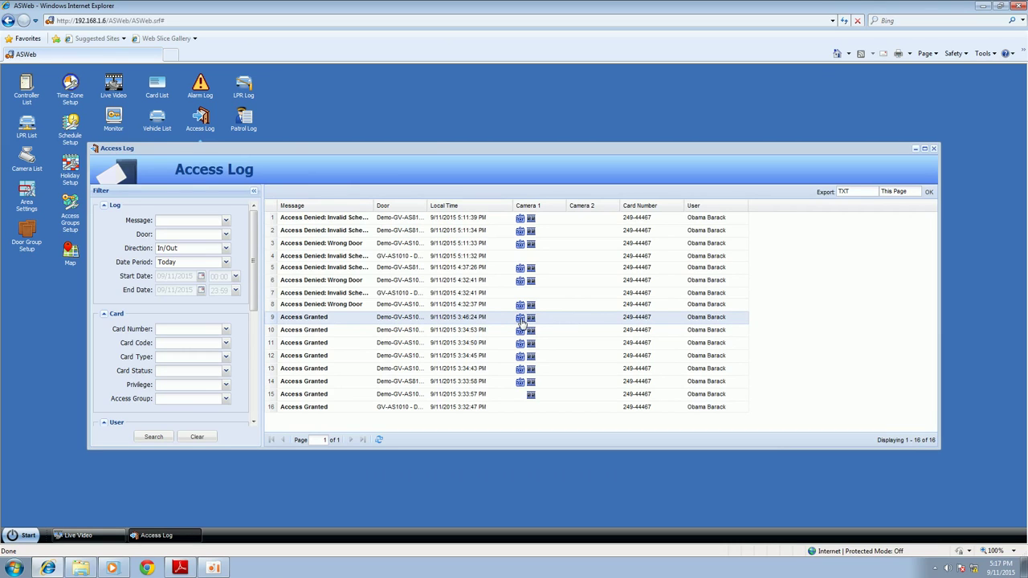
left_click(521, 319)
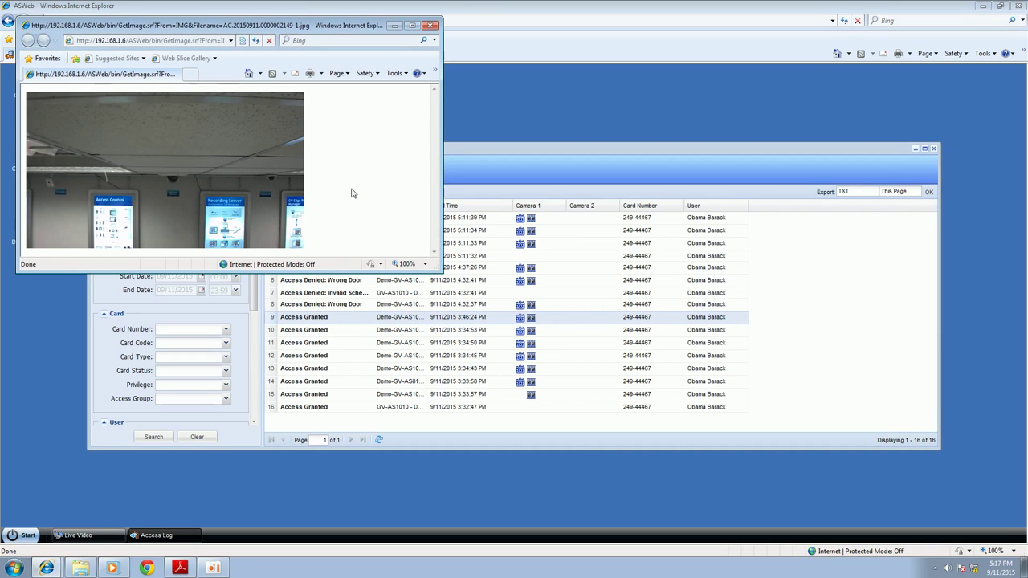
left_click(275, 194)
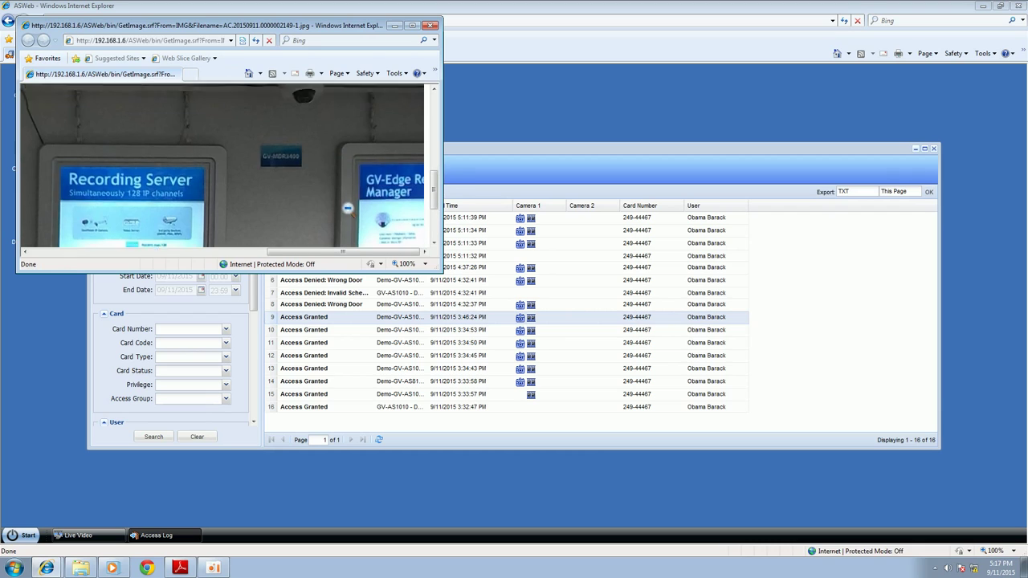
left_click(432, 25)
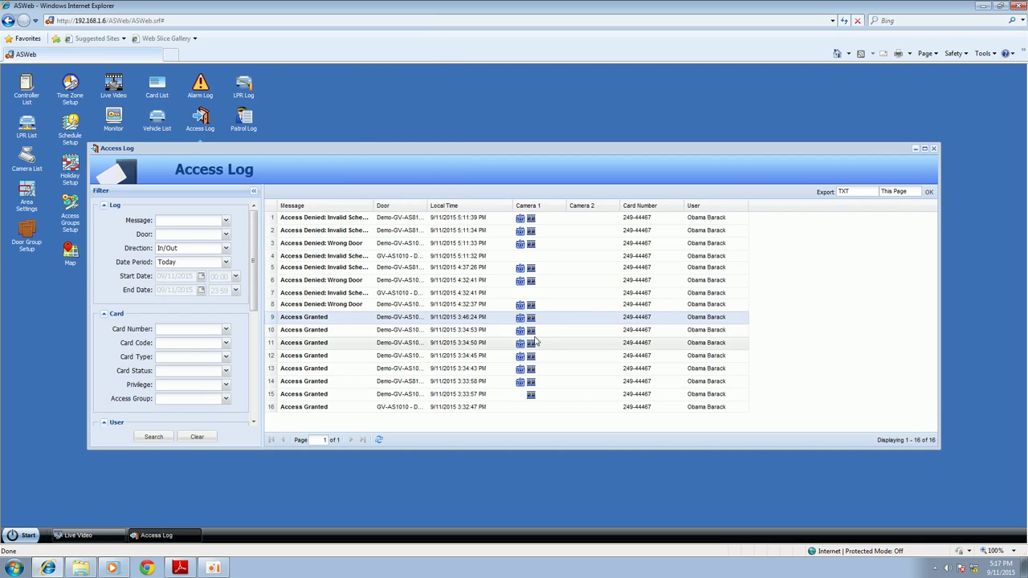
Step: Search the Access Log for Access Granted messages at Demo-GV-AS810 - Door2 with the date period Last Month
mouse_move(252, 309)
left_mouse_down()
mouse_move(253, 385)
mouse_move(253, 289)
left_mouse_up()
left_click(225, 221)
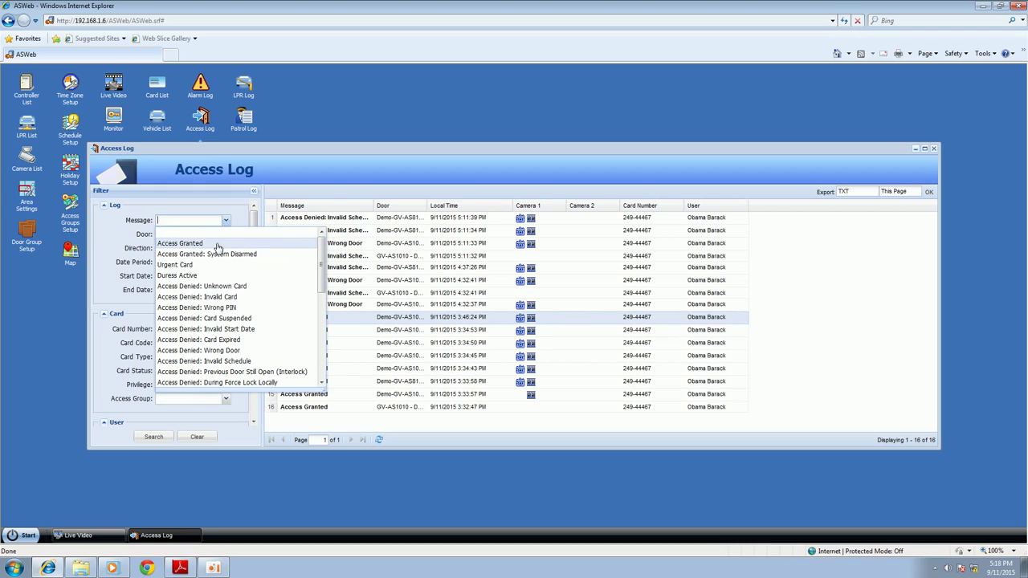
left_click(217, 244)
left_click(224, 235)
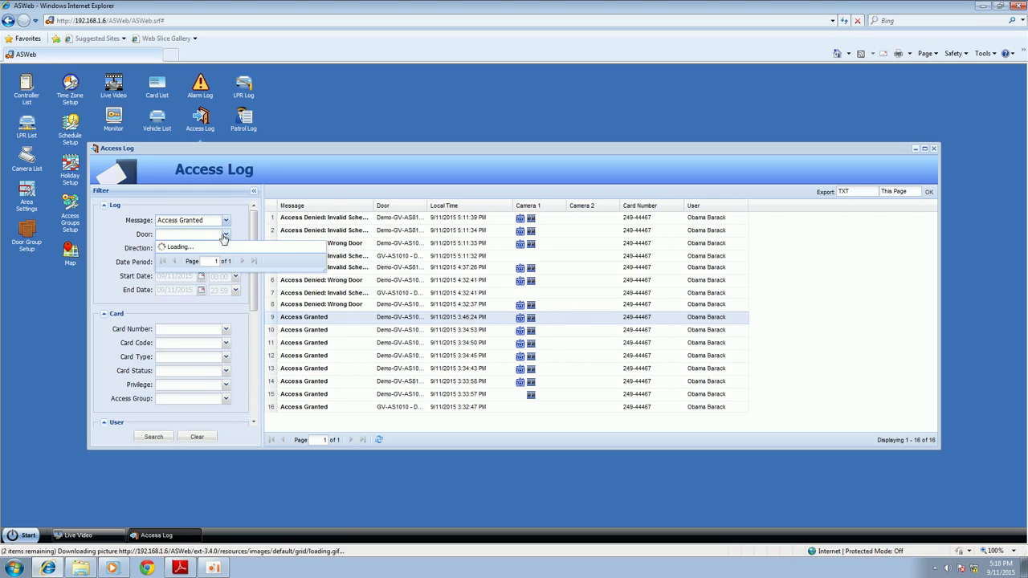
left_click(207, 271)
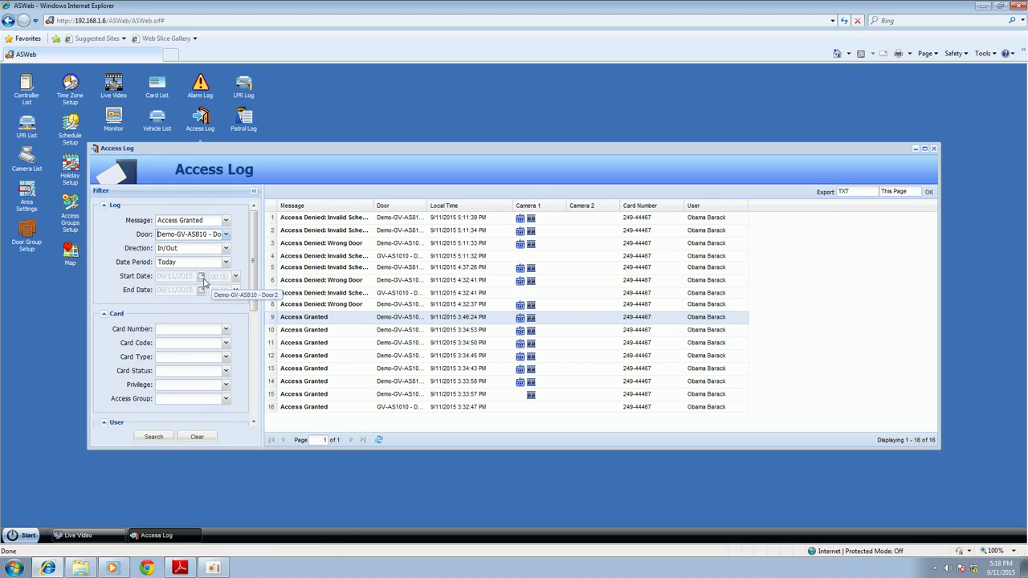
left_click(207, 265)
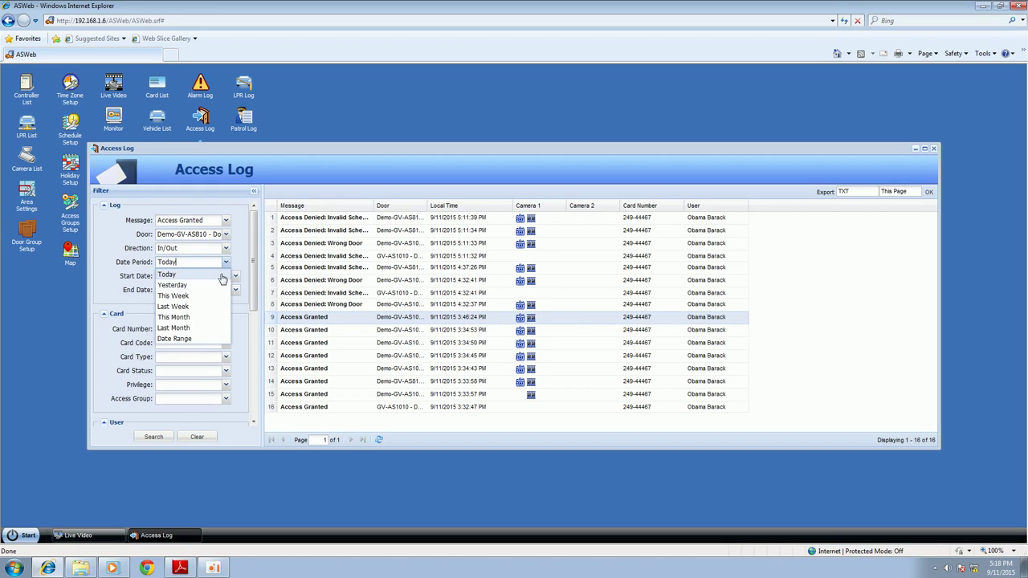
left_click(209, 332)
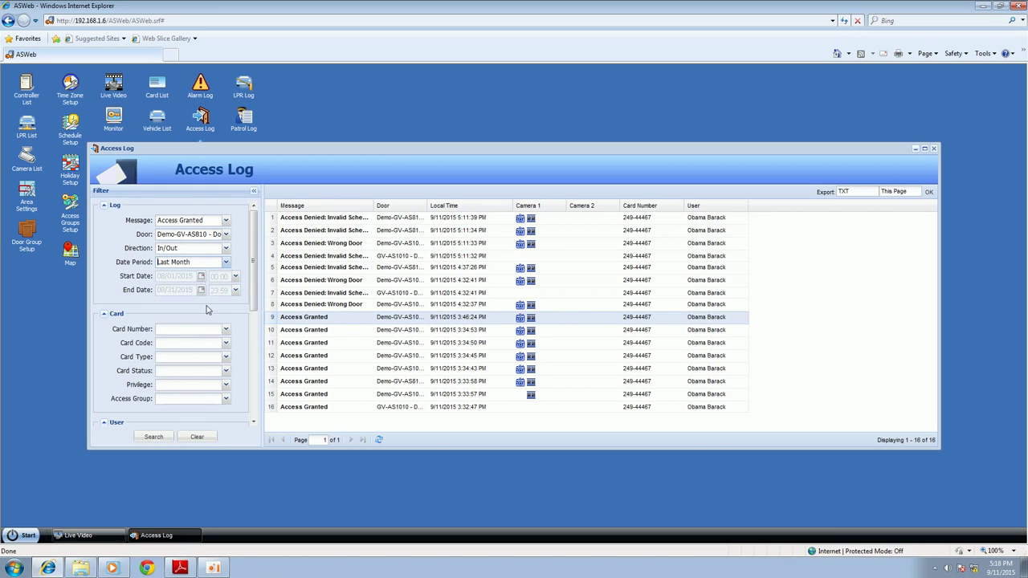
left_click(154, 437)
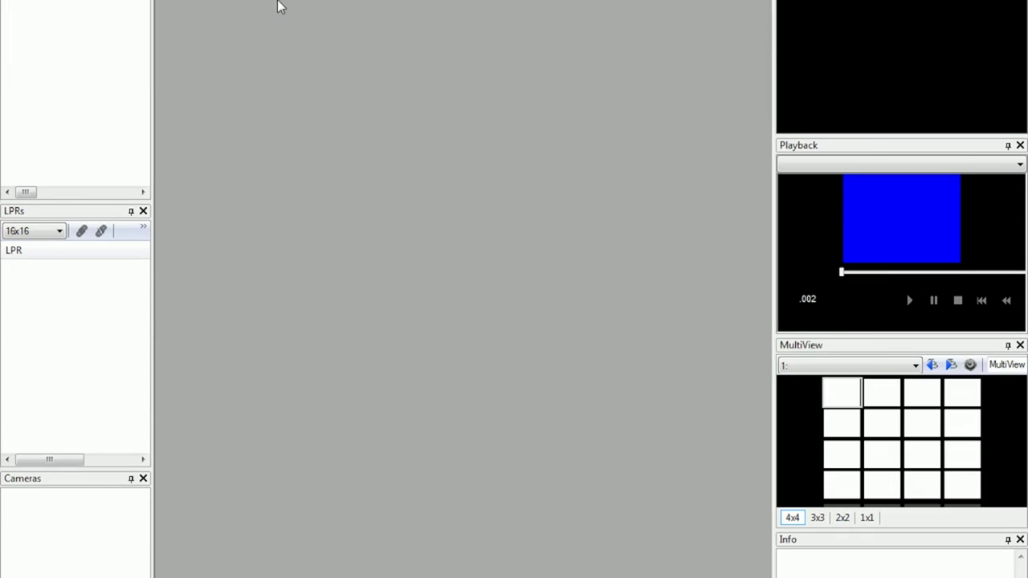
Step: In GV-ASRemote, start adding a host named ASManager at address 192.168.1.6, and enter the login ID and password
right_click(57, 44)
left_click(72, 52)
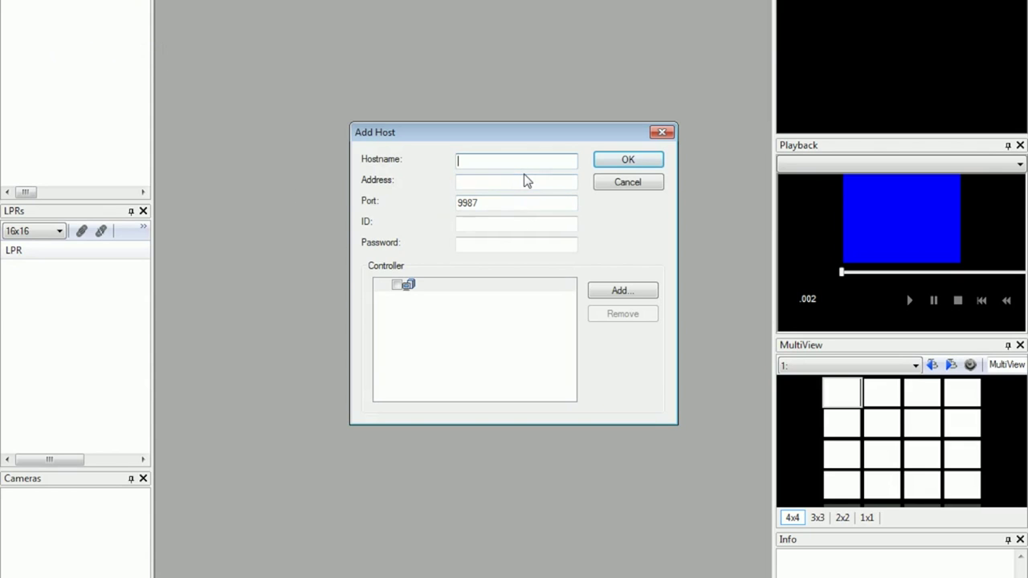
type("AsManager")
left_click(501, 183)
type("192.168")
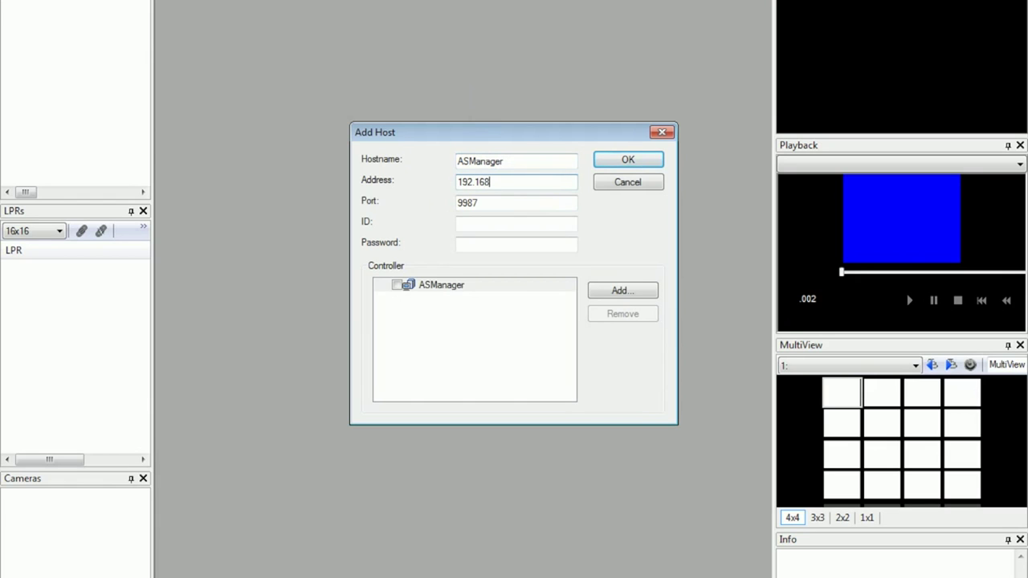
left_click(464, 229)
left_click(483, 245)
type("1")
left_click_drag(492, 203, 422, 204)
Step: Add Controller 1 to the ASManager host, select it, and save the host
left_click(396, 285)
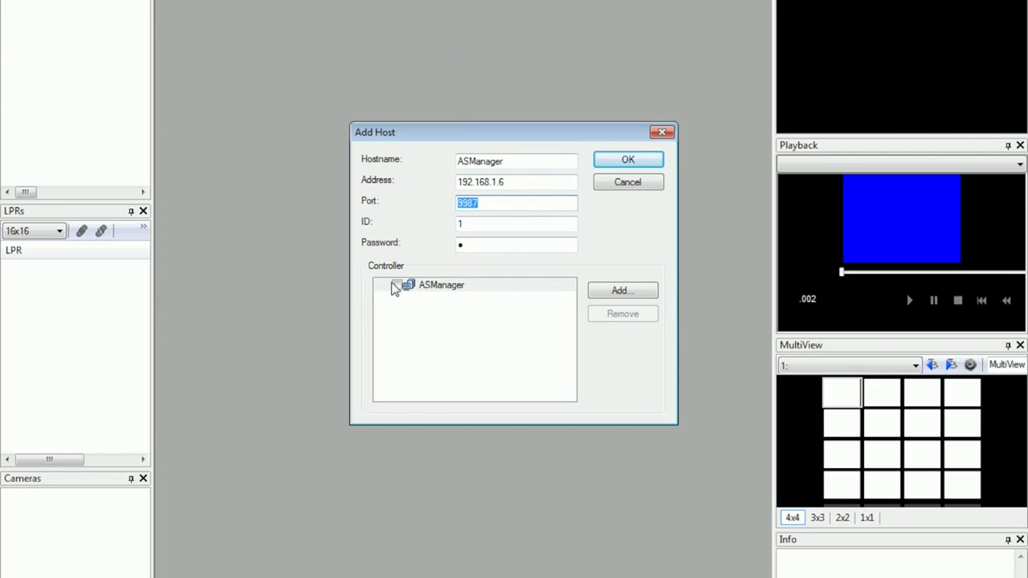
left_click(623, 291)
left_click(473, 300)
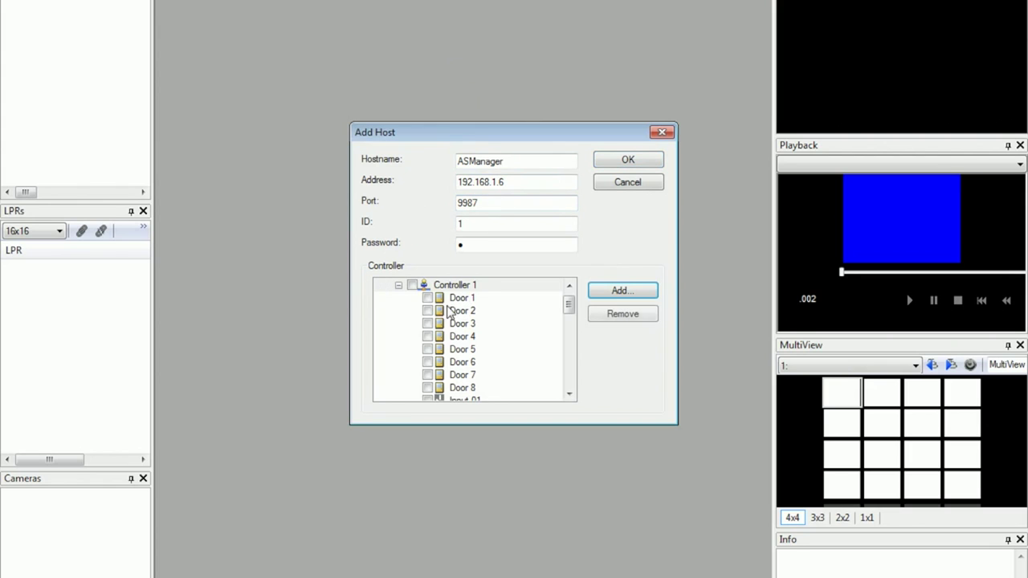
left_click(399, 285)
left_click(412, 298)
left_click(628, 161)
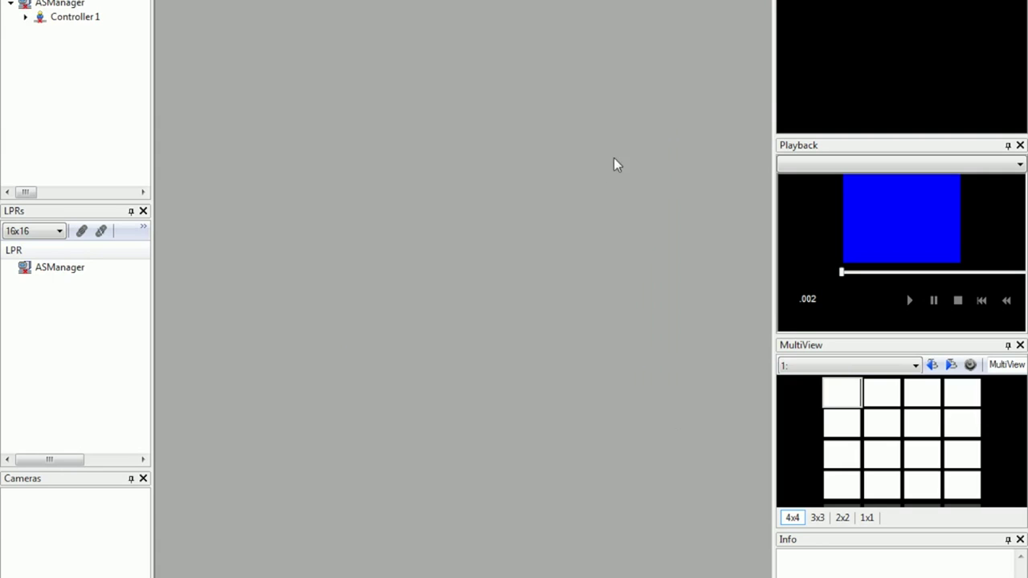
Step: Connect to the ASManager host and expand its controller to list the doors
right_click(67, 6)
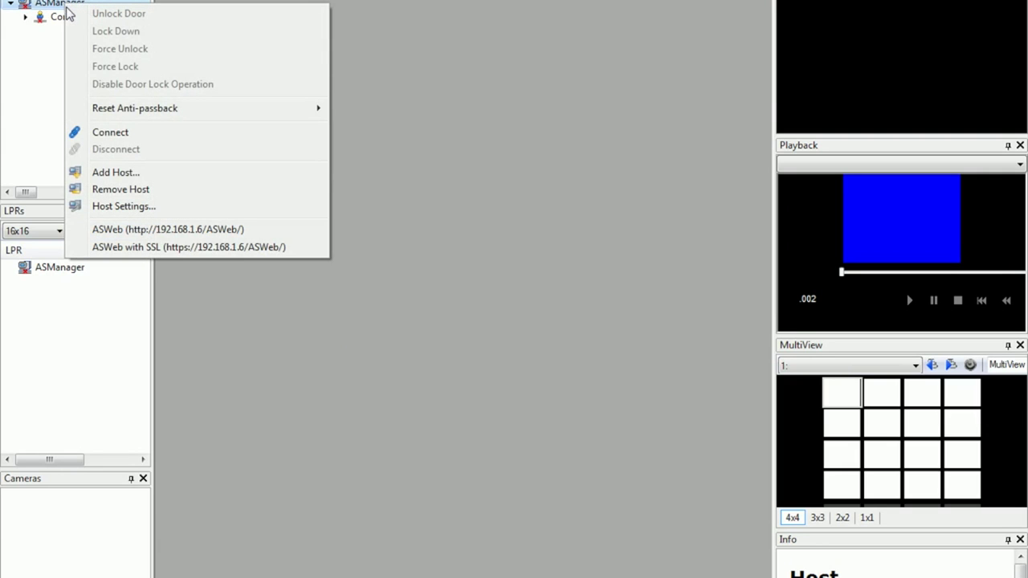
left_click(110, 133)
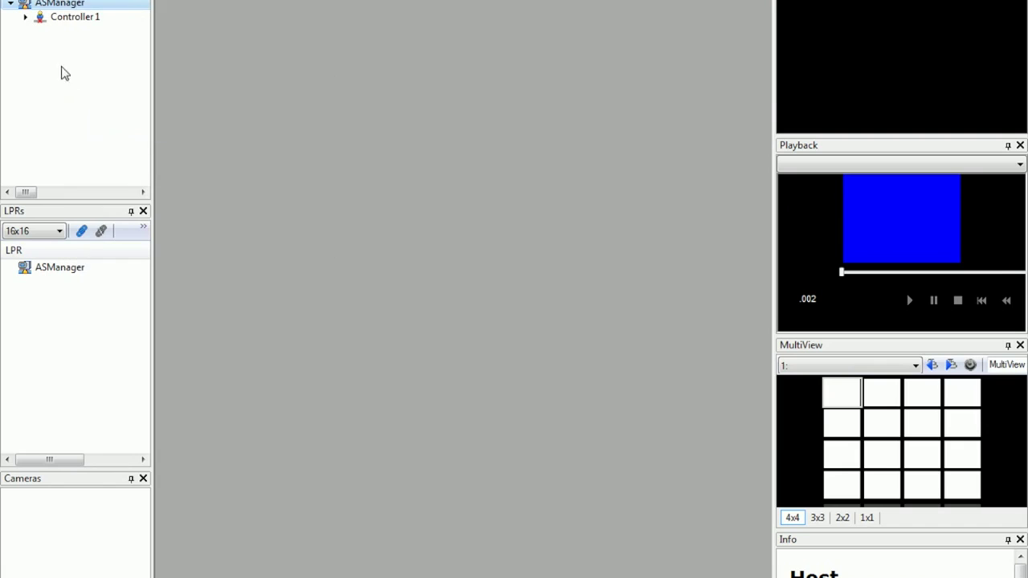
left_click(24, 17)
scroll(62, 96, "up", 1)
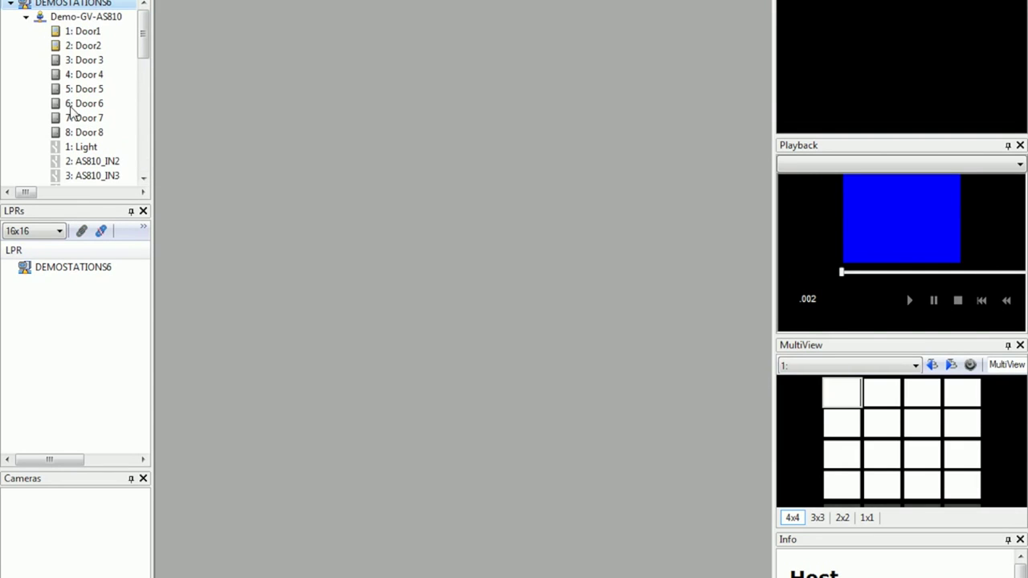
Step: Select Demo-GV-AS810 and its Door1 and Door2 to view their information and associated camera video
left_click(89, 21)
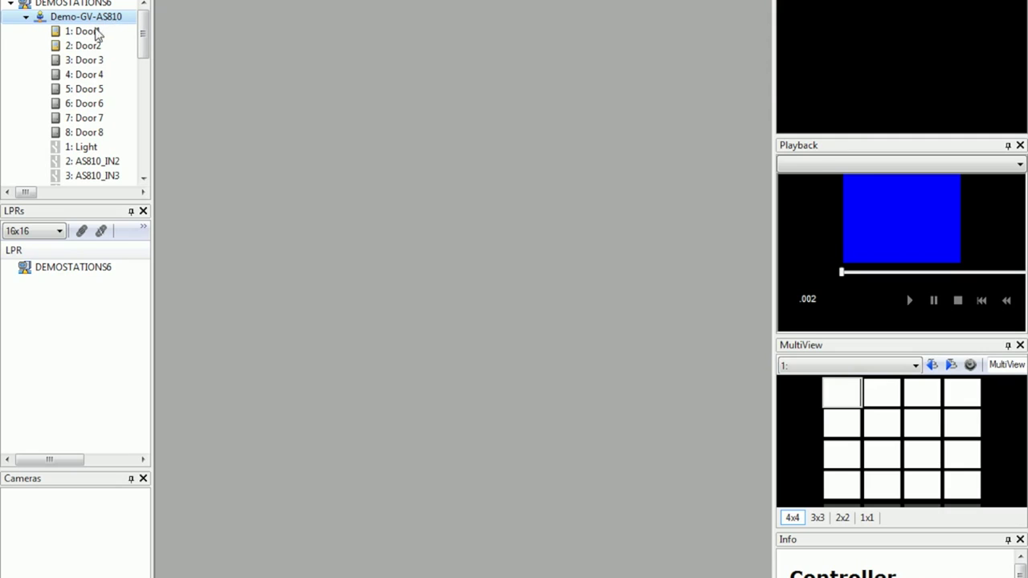
left_click(94, 32)
left_click(97, 47)
left_click(99, 33)
Step: Remotely unlock Door1 and Door2 of Demo-GV-AS810
right_click(98, 33)
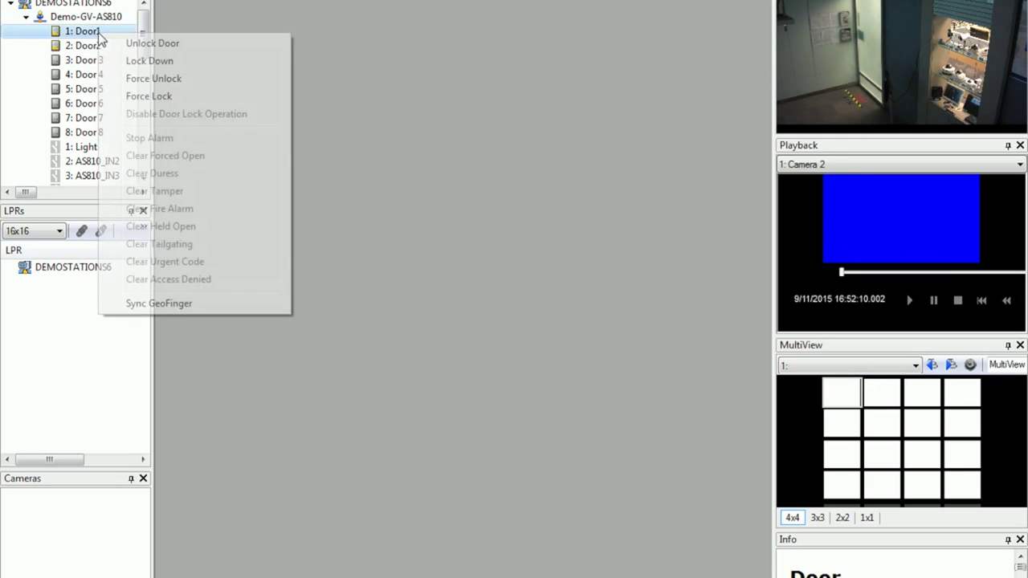
left_click(126, 45)
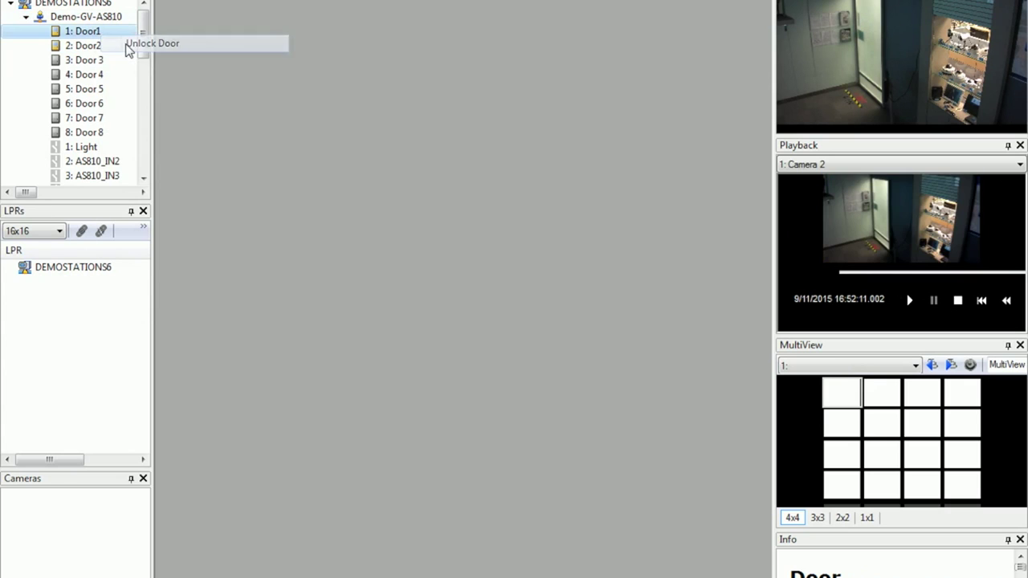
right_click(85, 46)
left_click(115, 60)
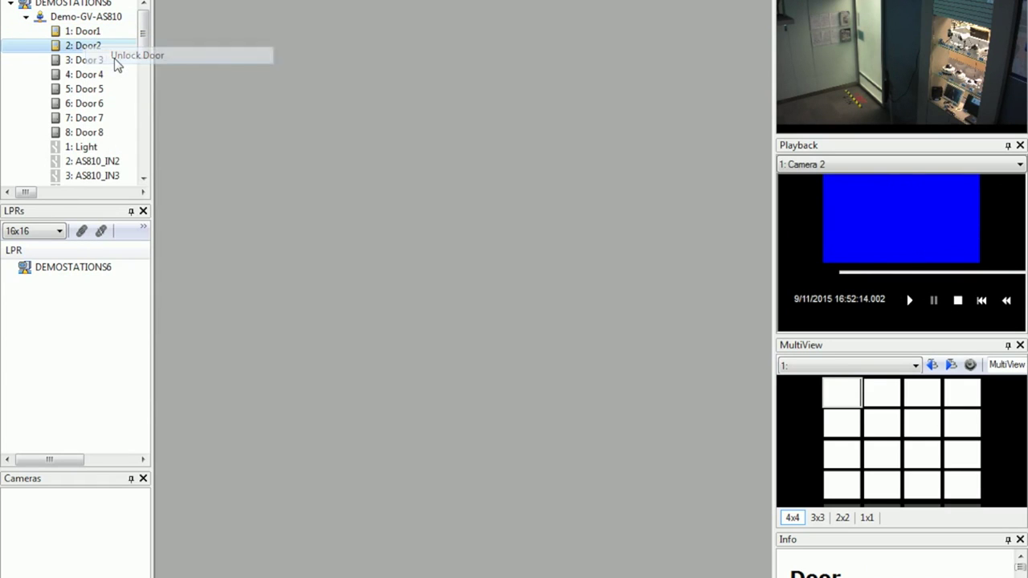
right_click(98, 33)
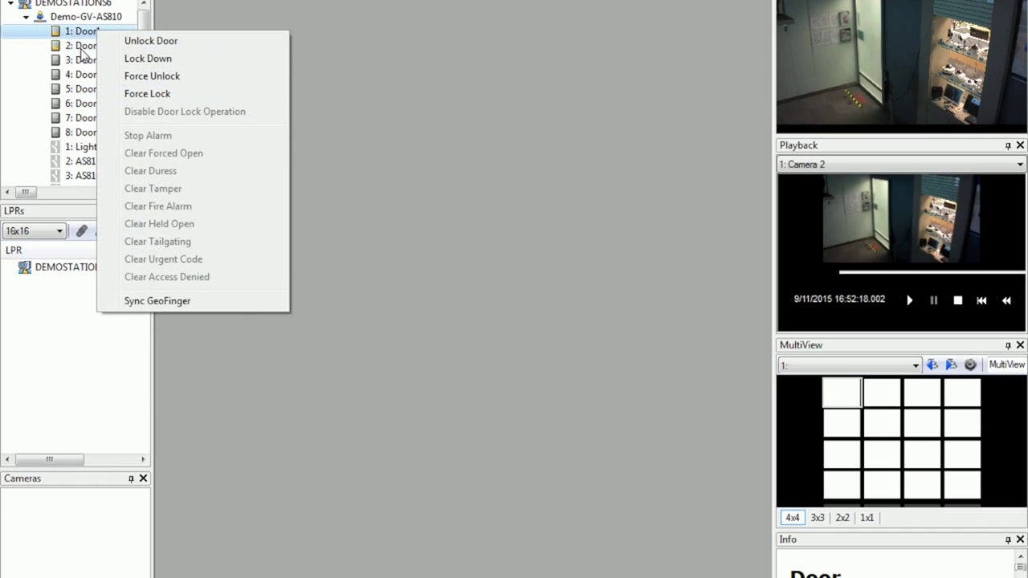
left_click(82, 51)
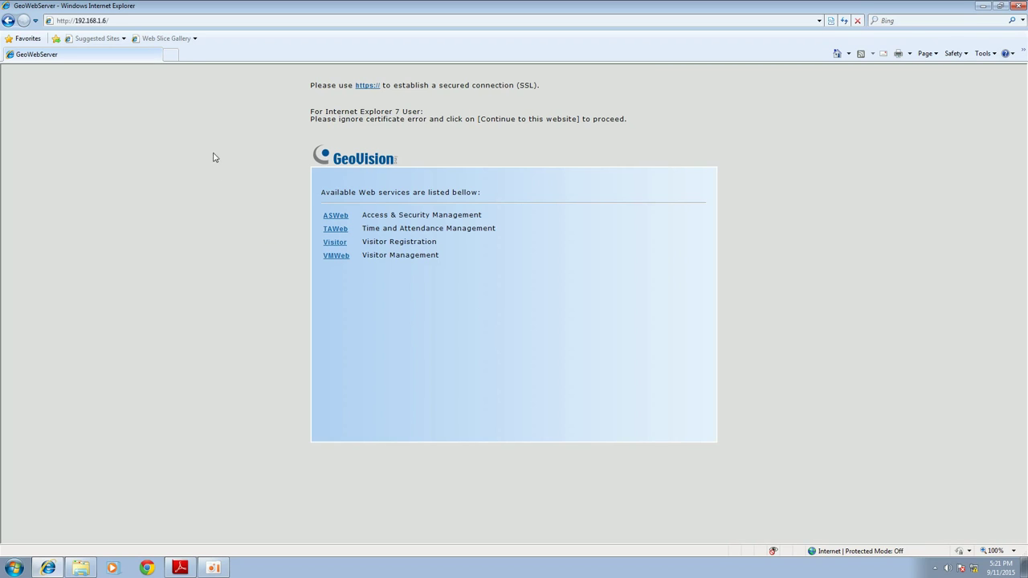
left_click(134, 24)
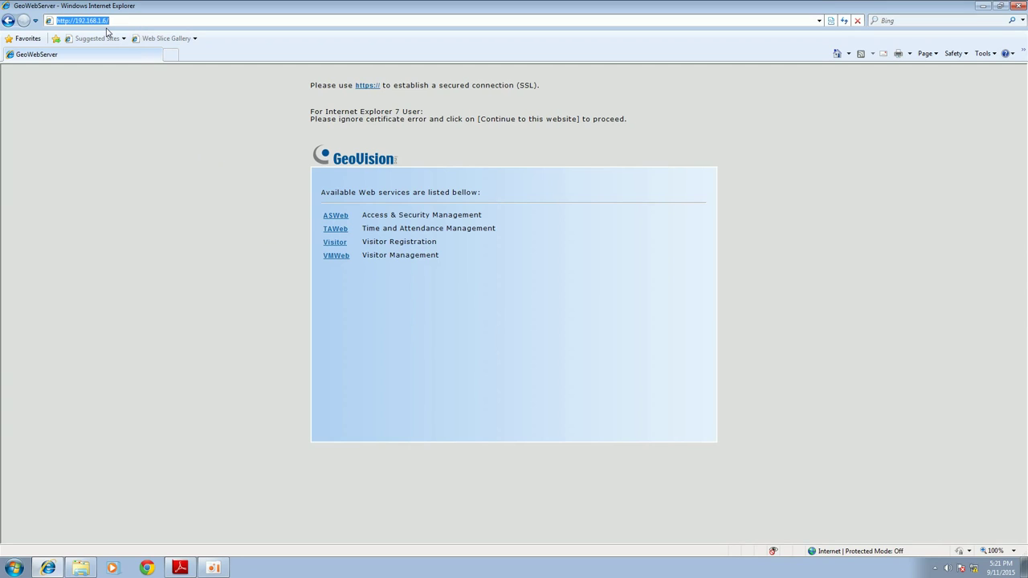
key("Return")
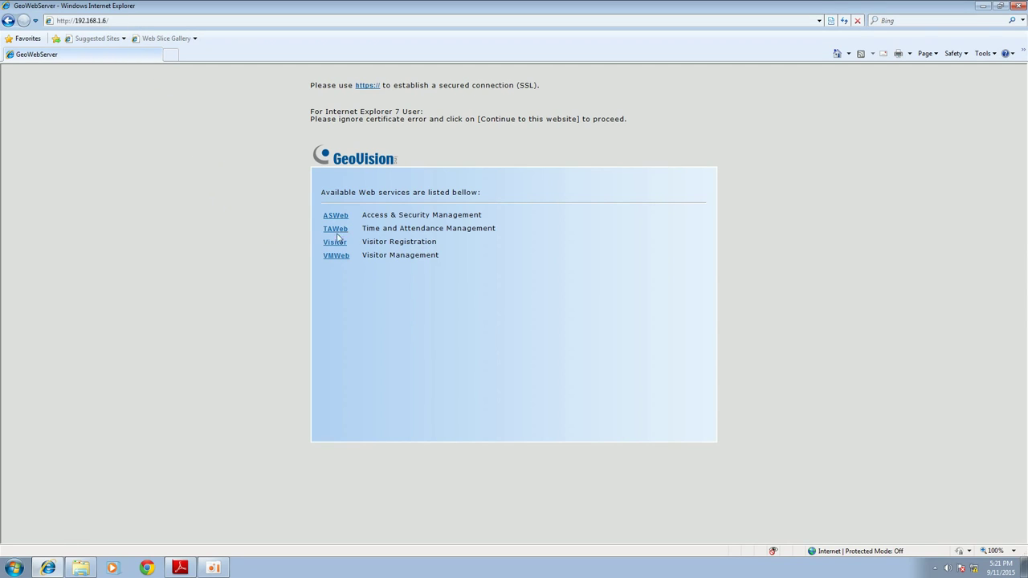
left_click(336, 229)
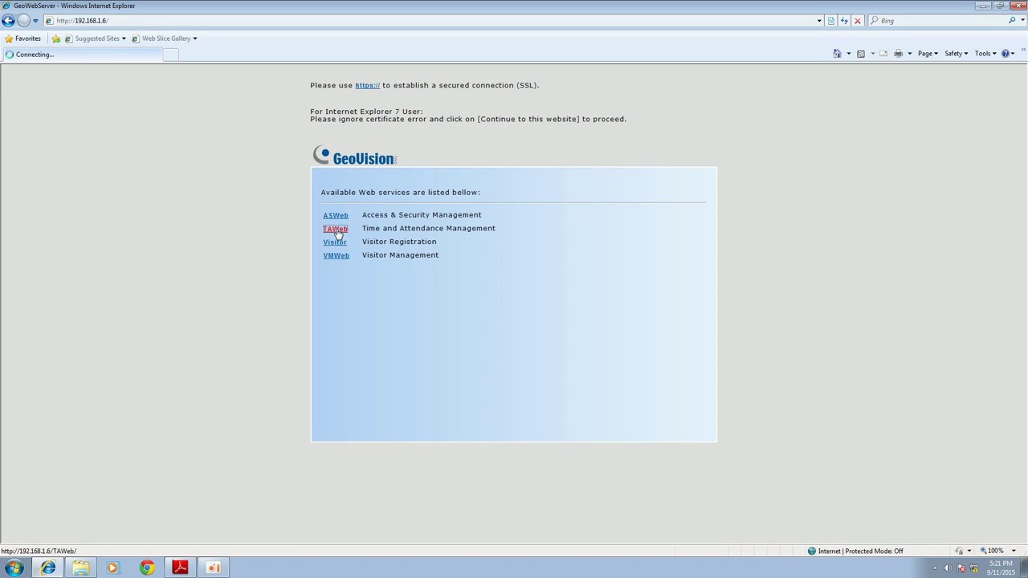
Step: Log in to TAWeb with the account ID and password
left_click(522, 300)
type("192.")
type("1")
left_click(509, 345)
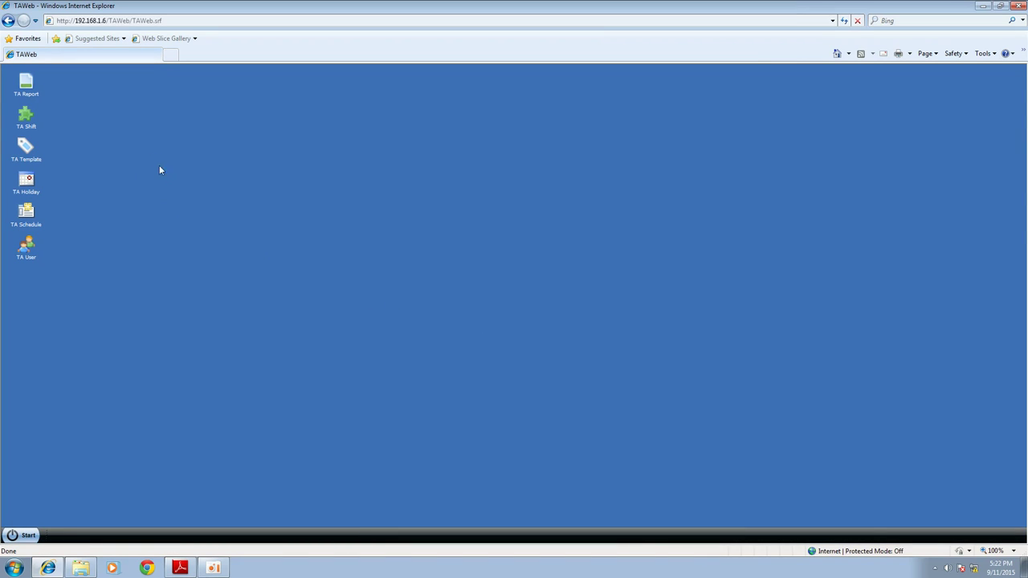
Step: Add a TA shift named FAE that starts at 9:00 and ends at 18:00
left_click(25, 120)
left_click(383, 225)
left_click(536, 207)
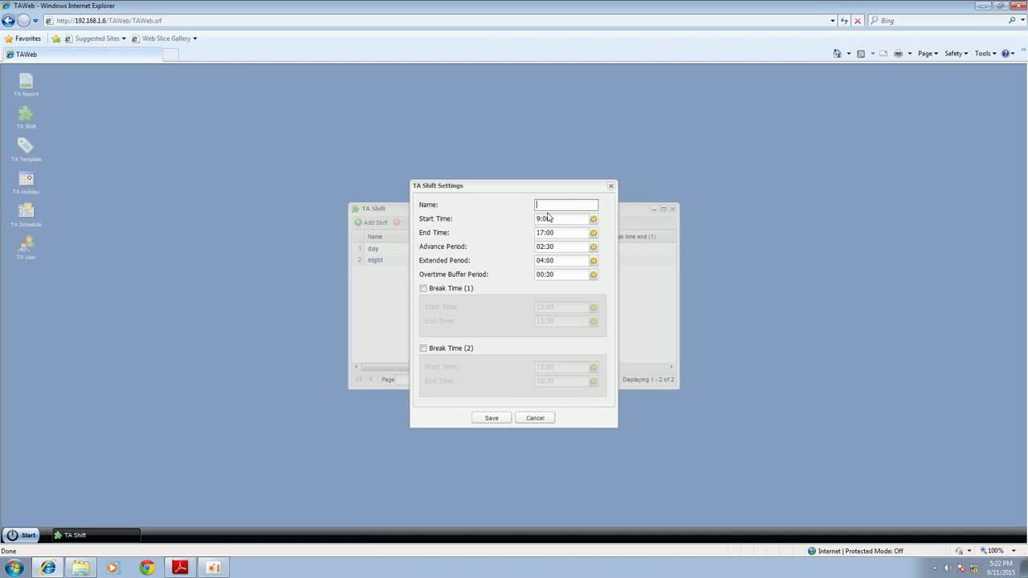
type("FAE")
left_click(558, 219)
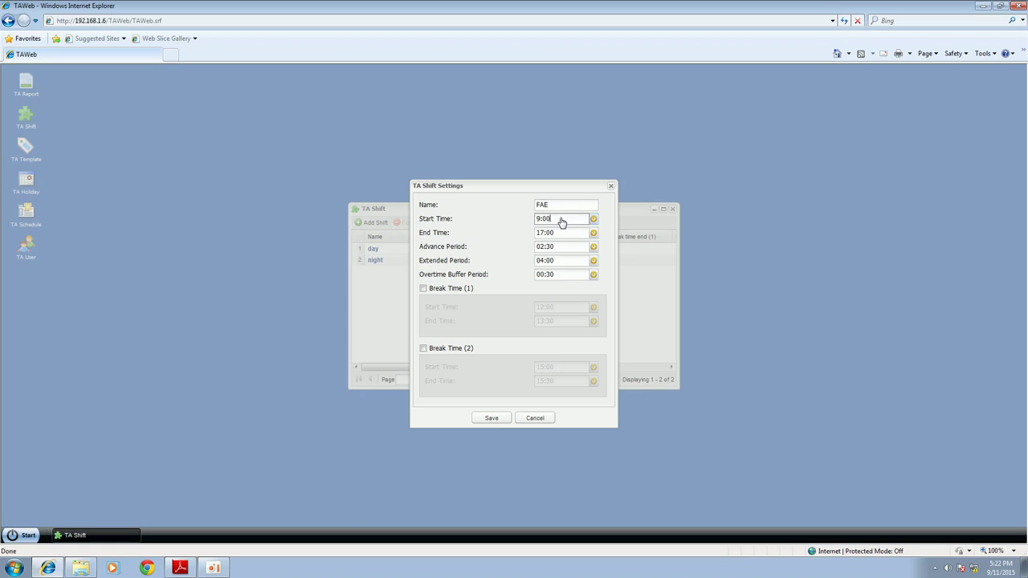
left_click(500, 241)
left_click(562, 233)
left_click(570, 242)
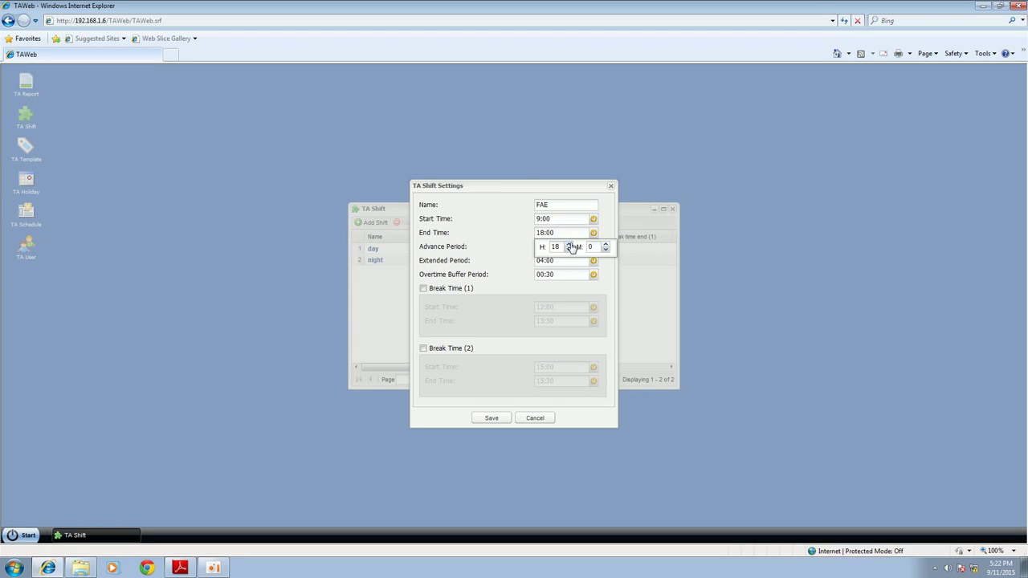
Step: Set the FAE shift's advance period to 01:30 and its extended period to 03:00
left_click(500, 250)
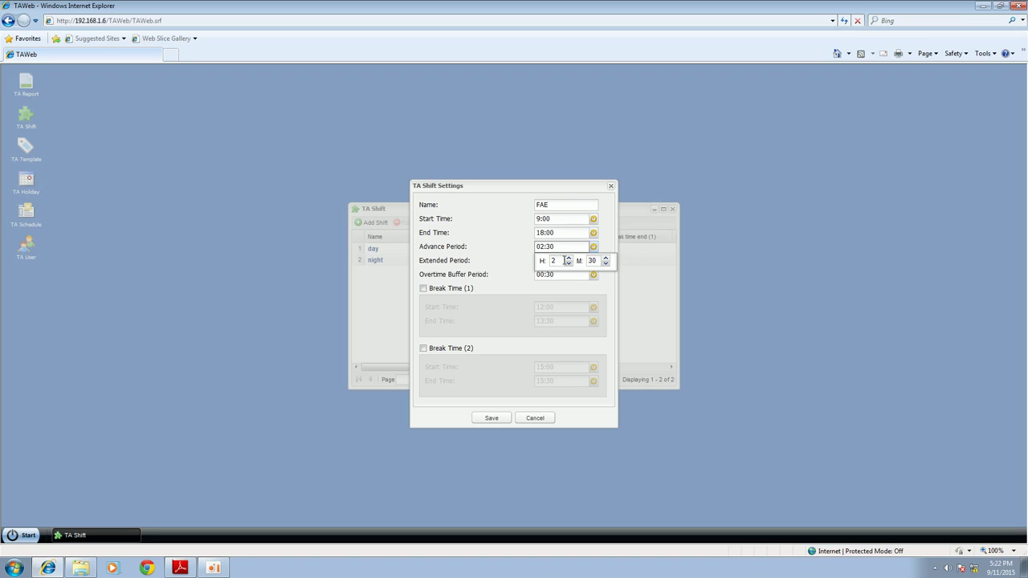
left_click(569, 263)
left_click(506, 262)
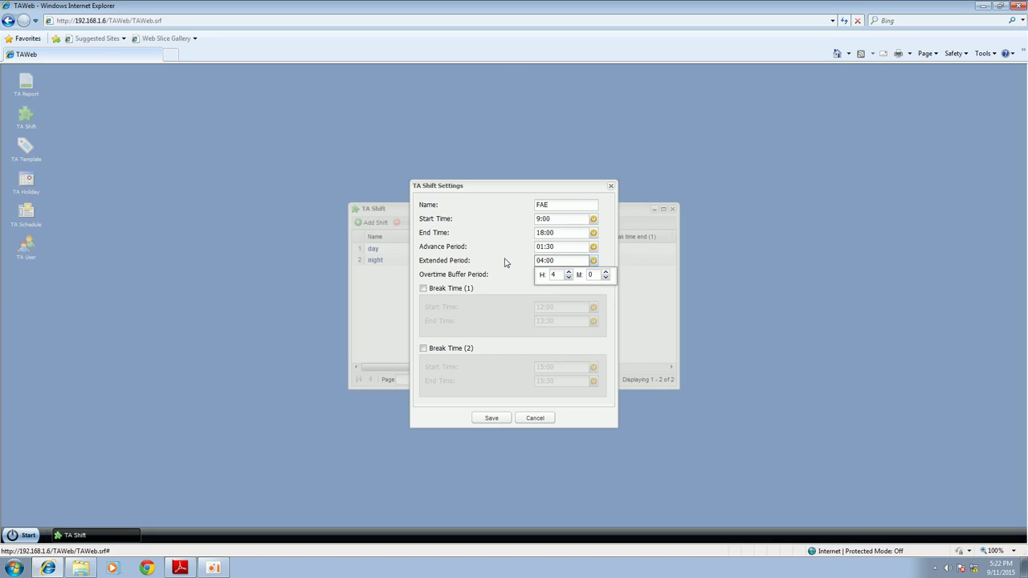
left_click(569, 277)
left_click(498, 286)
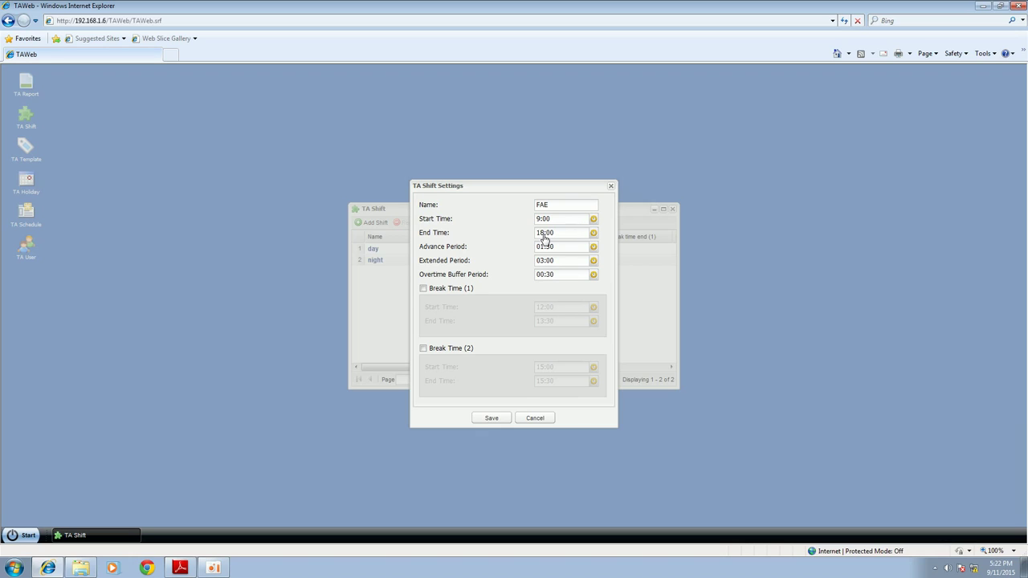
Step: Enable break times 12:00–13:30 and 15:00–15:30 for the FAE shift, then save it and close the shift list
left_click(424, 288)
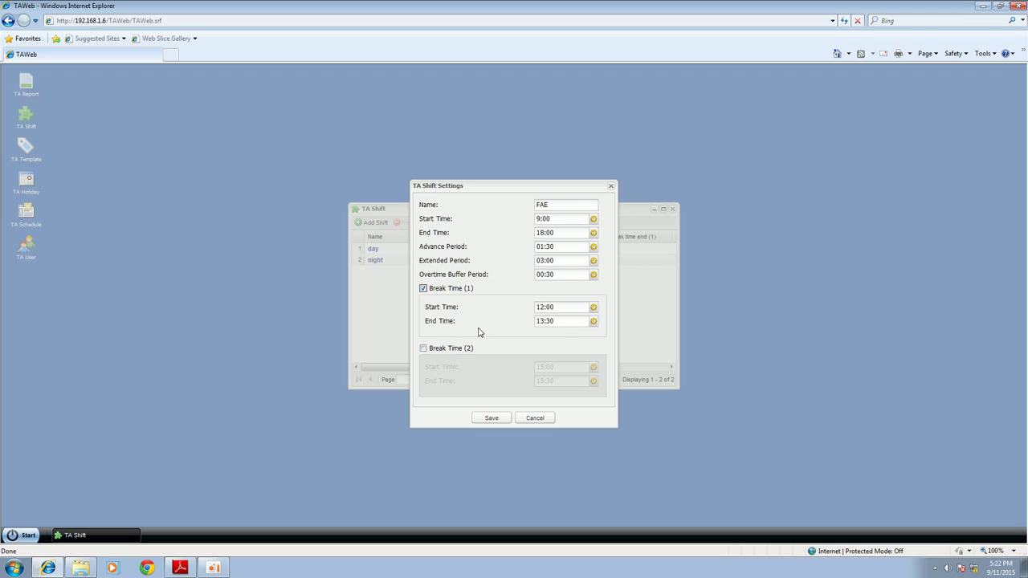
left_click(594, 307)
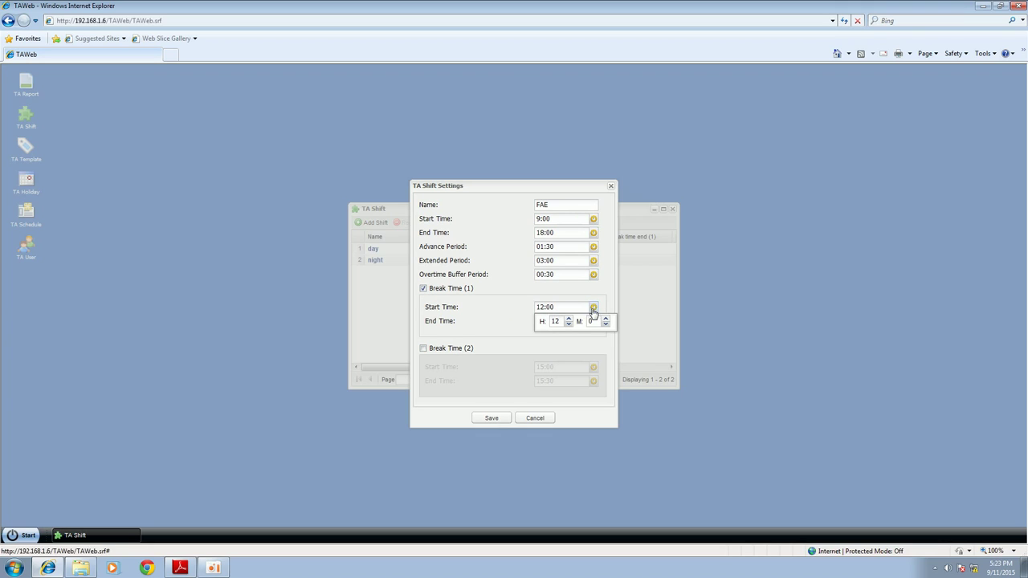
left_click(583, 304)
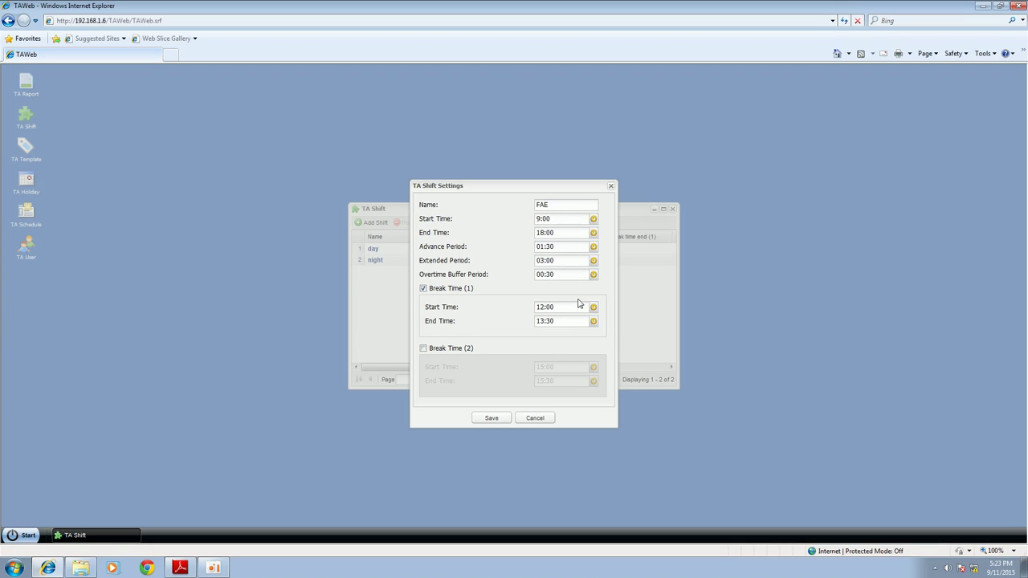
left_click(423, 351)
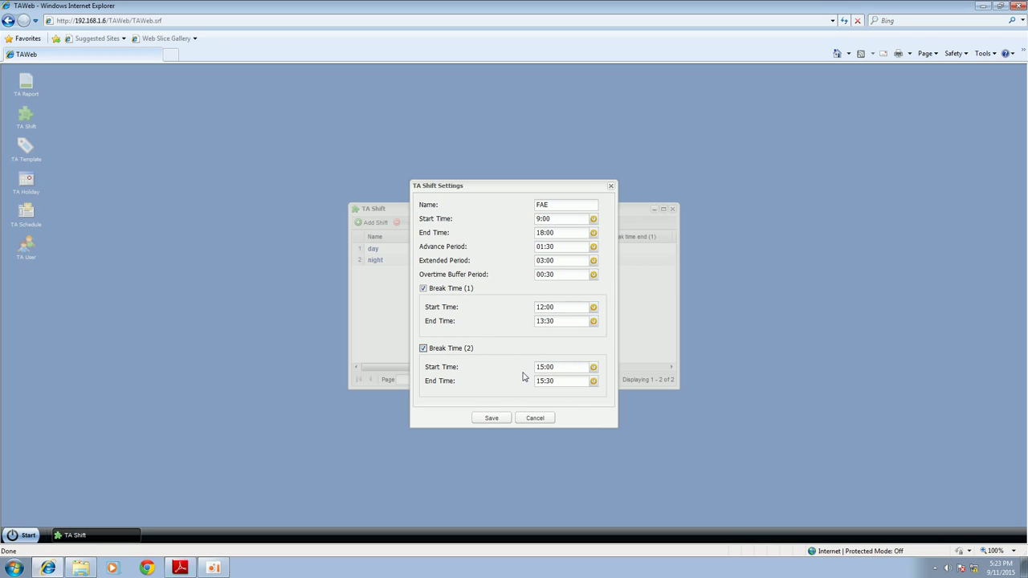
left_click(495, 418)
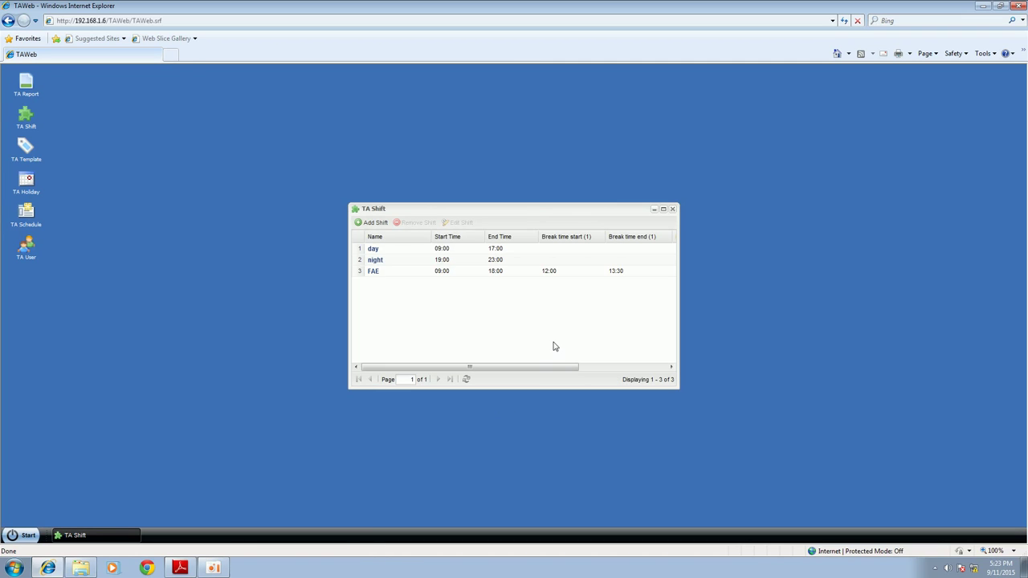
left_click(672, 209)
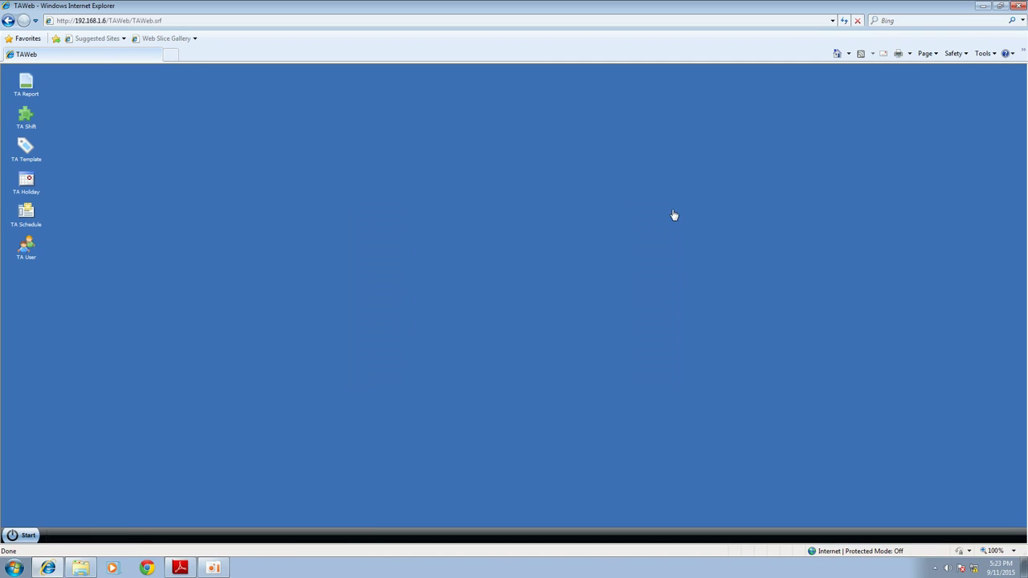
Step: Start a new TA template named FAE with a period of 7 and holidays included
left_click(25, 150)
left_click(435, 224)
left_click(434, 213)
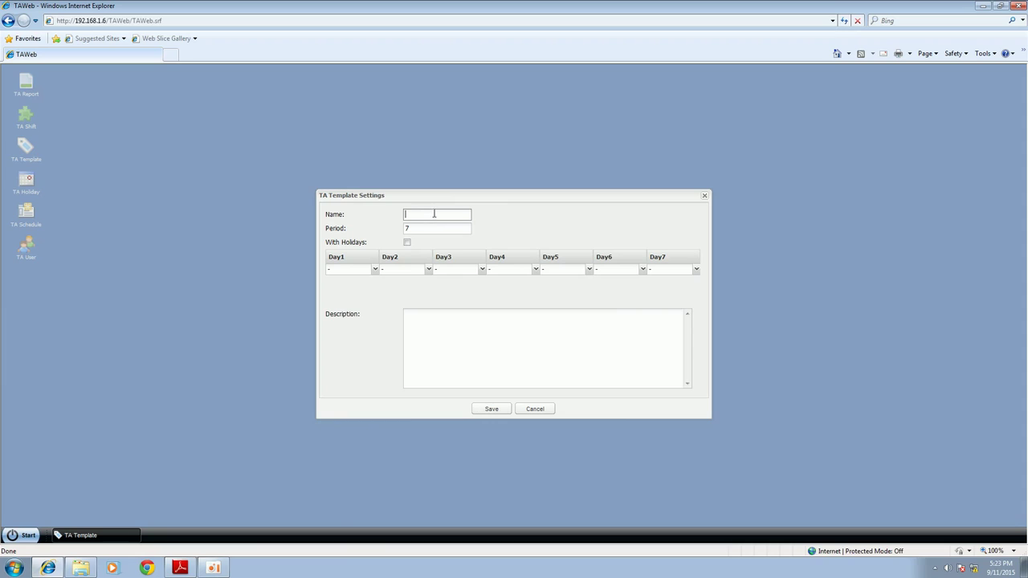
left_click(431, 229)
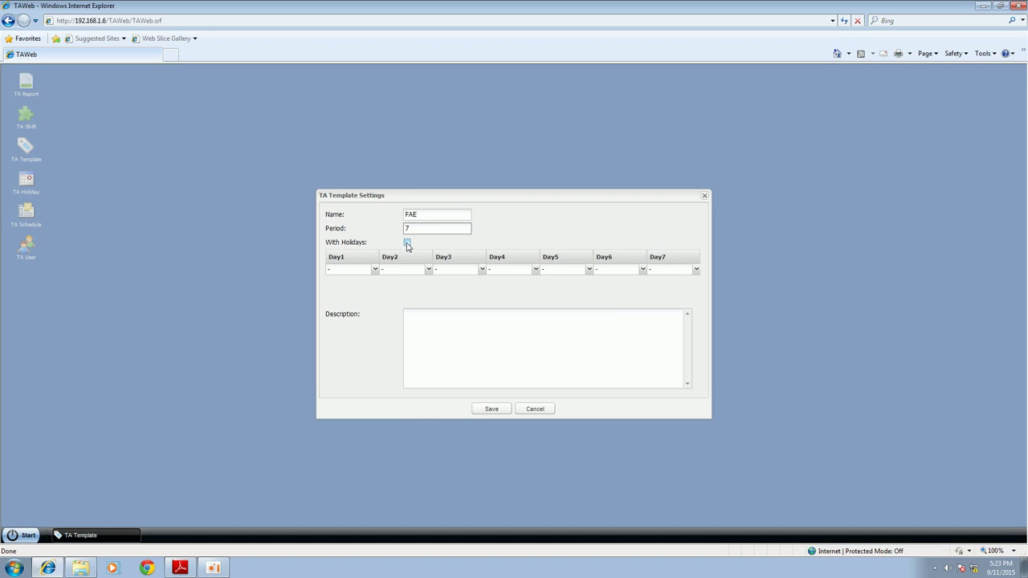
left_click(407, 243)
Step: Assign the FAE shift to Day1 through Day7, describe the template as "FAE work hours", and save it
left_click(375, 269)
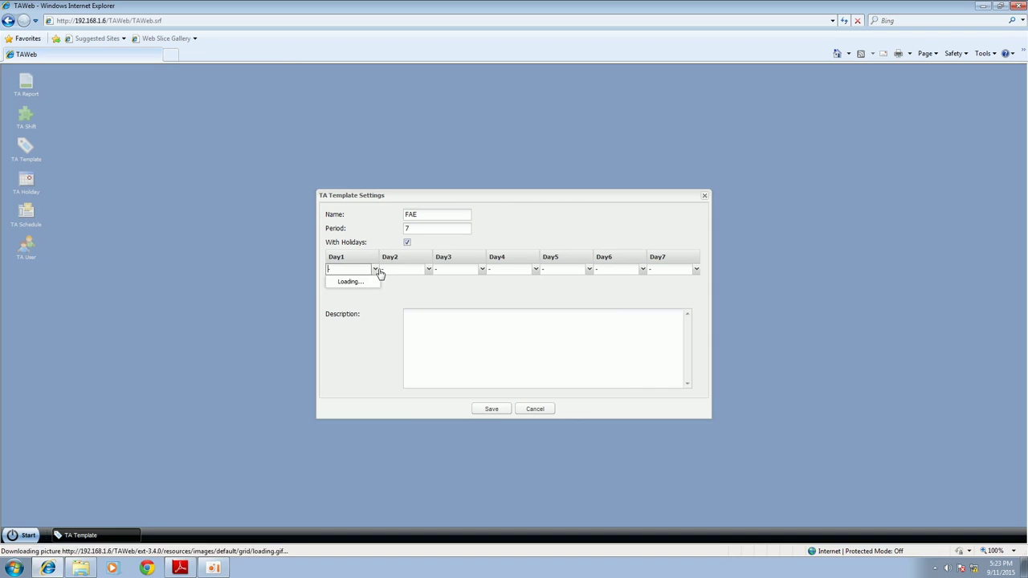
left_click(359, 313)
left_click(427, 269)
left_click(408, 314)
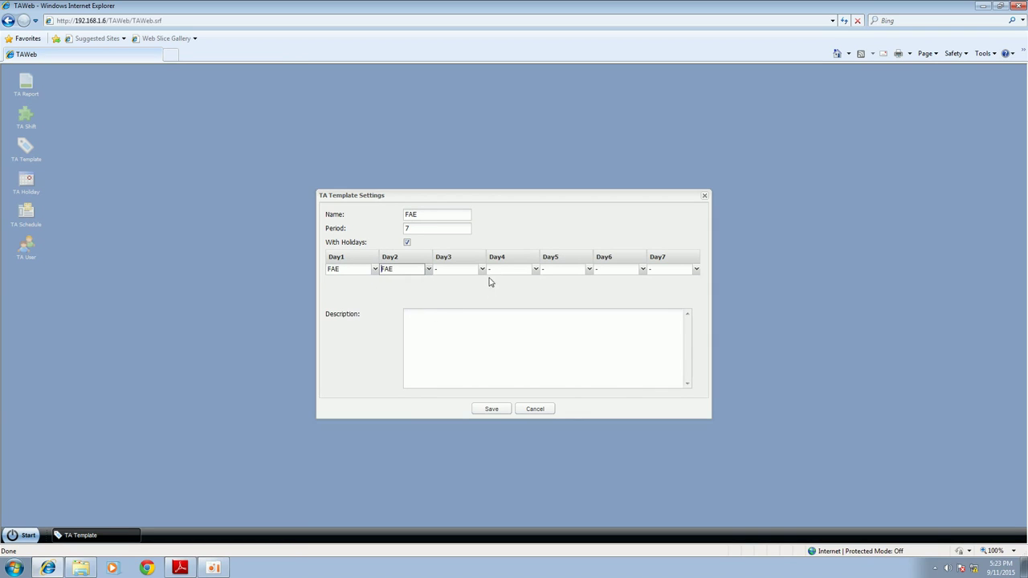
left_click(482, 270)
left_click(463, 313)
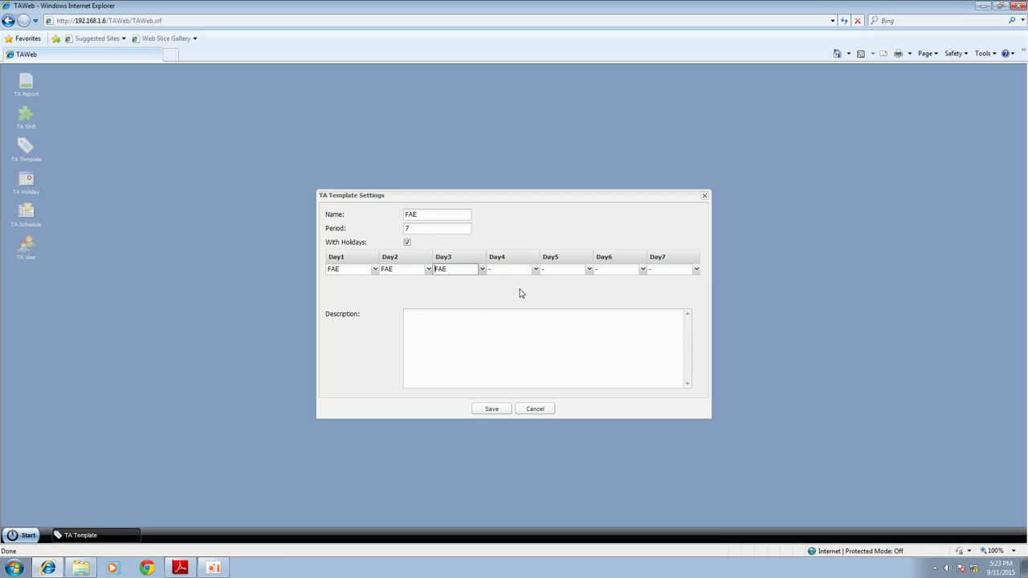
left_click(535, 269)
left_click(515, 314)
left_click(588, 269)
left_click(571, 313)
left_click(643, 269)
left_click(617, 314)
left_click(695, 270)
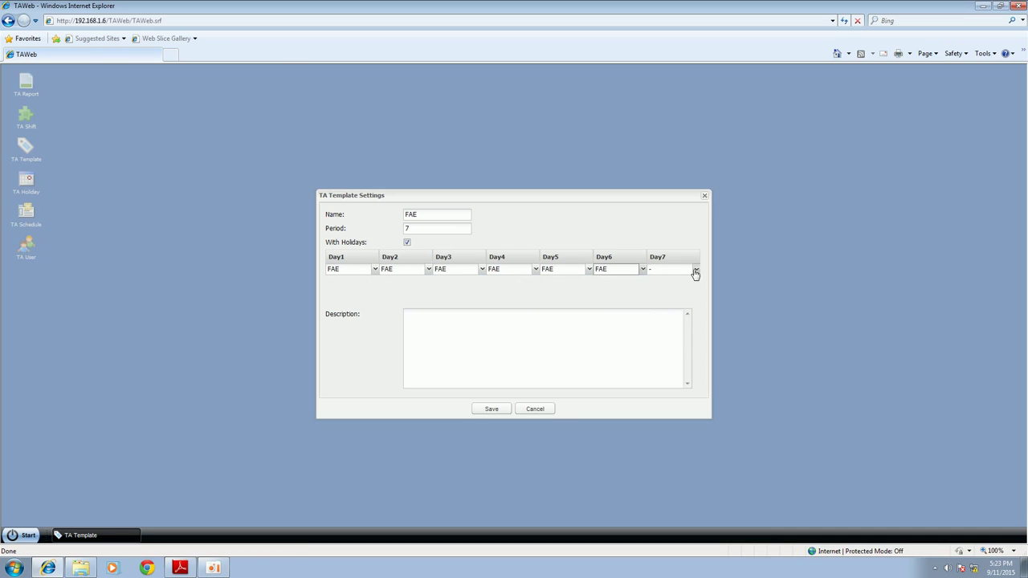
left_click(655, 313)
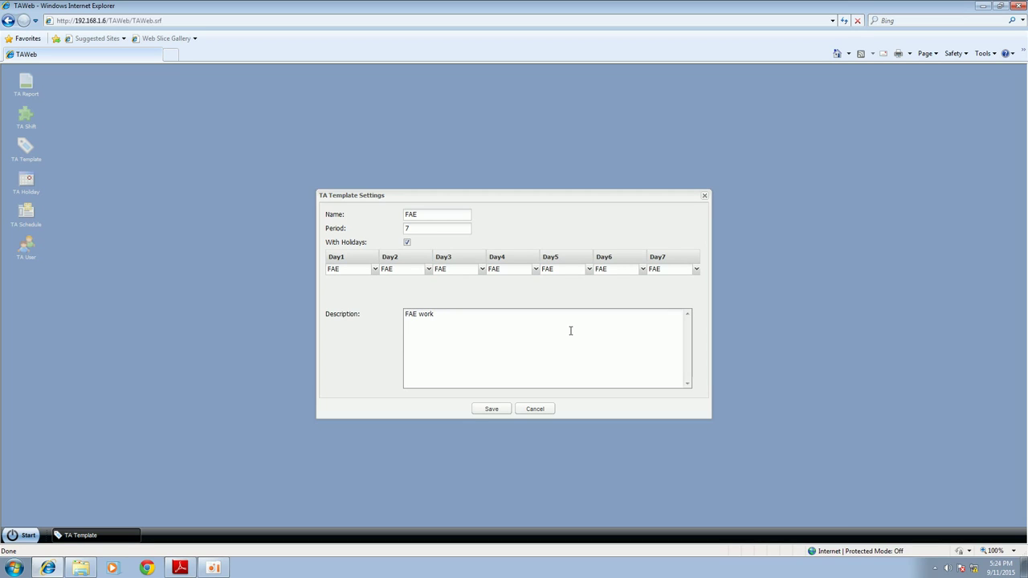
left_click(495, 406)
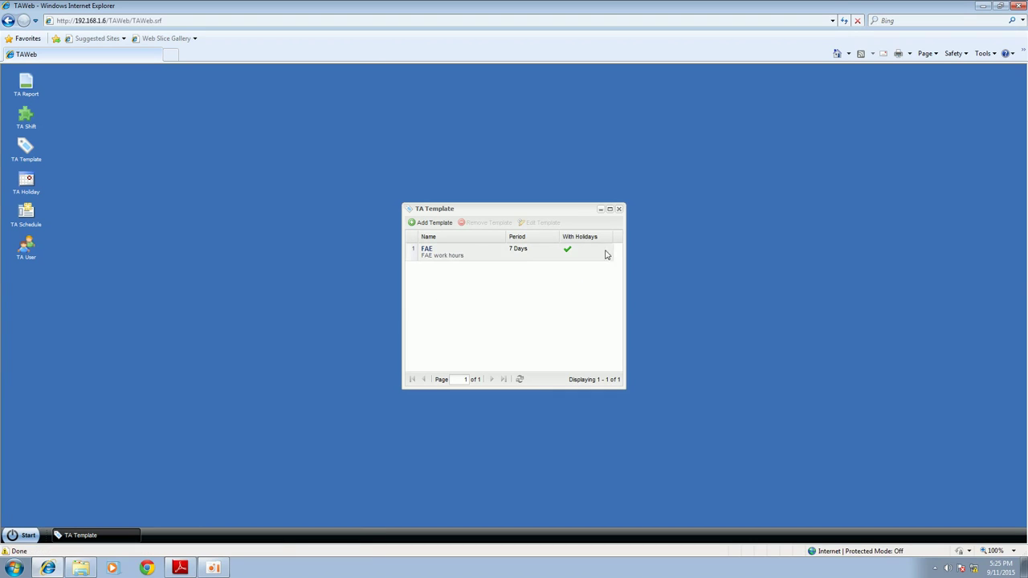
left_click(619, 209)
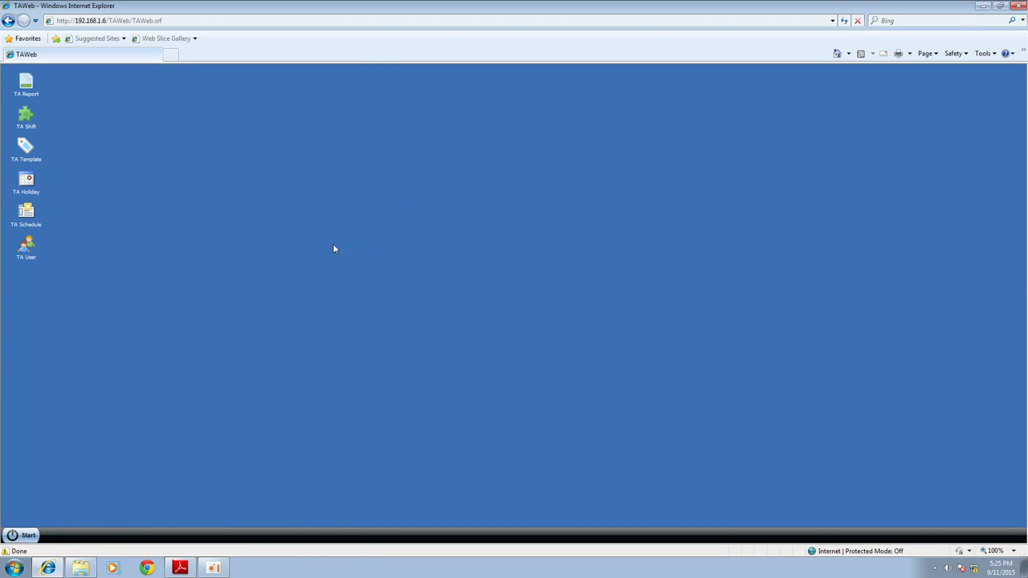
Step: Add a holiday named Public Holiday on 2015/09/21 in the TA Holiday calendar, then close the calendar
left_click(26, 184)
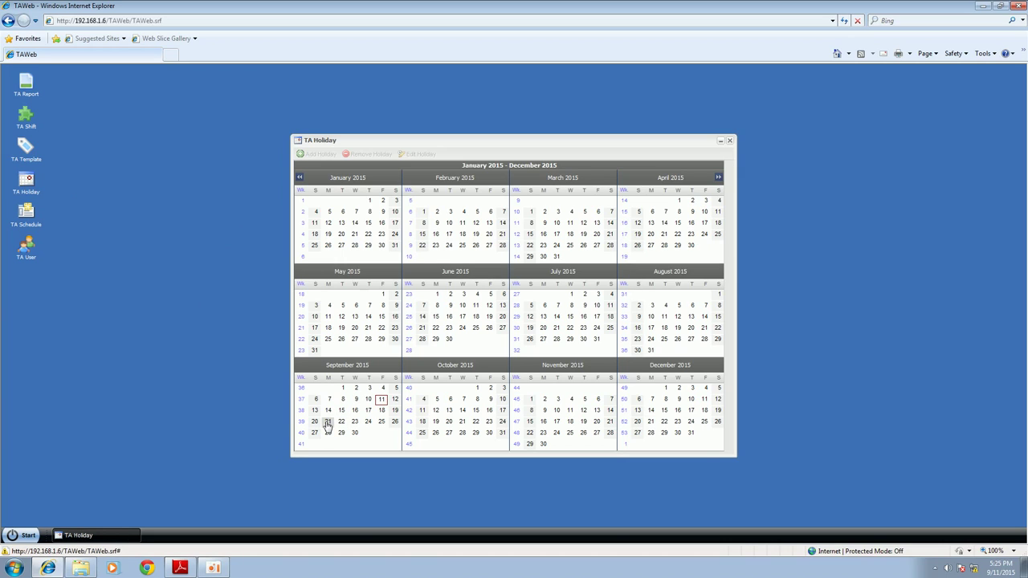
left_click(328, 423)
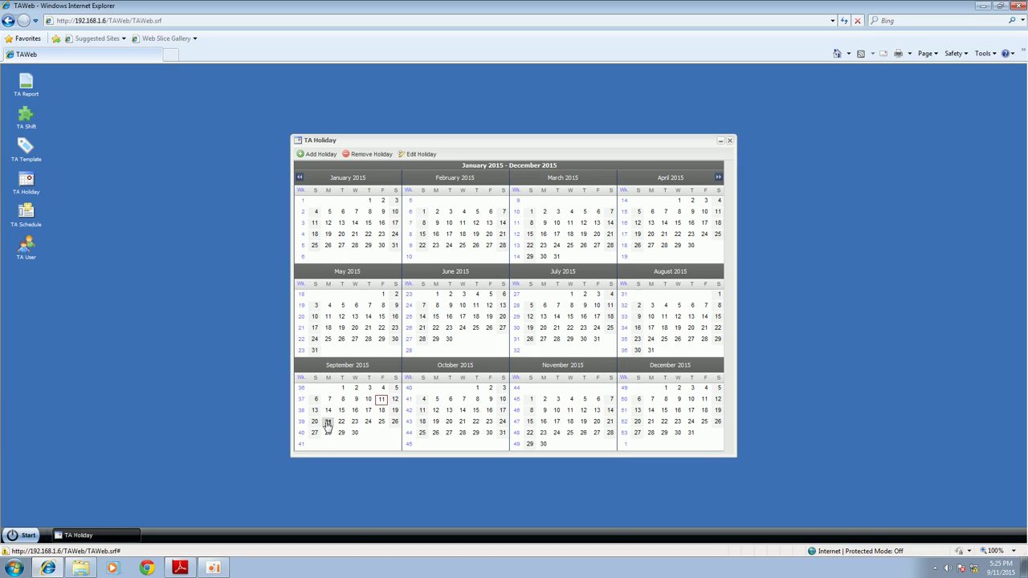
left_click(318, 155)
left_click(513, 308)
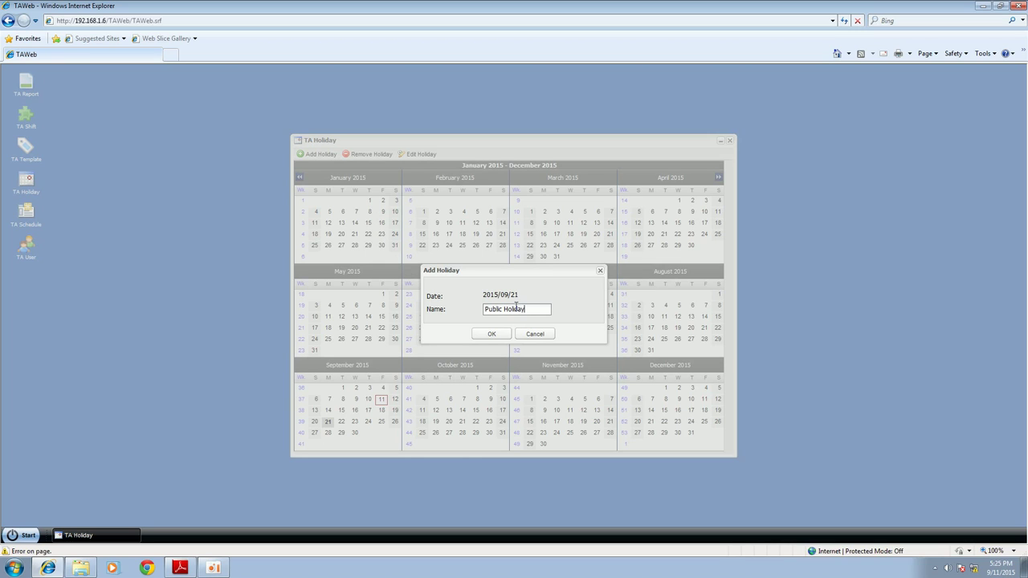
left_click(490, 333)
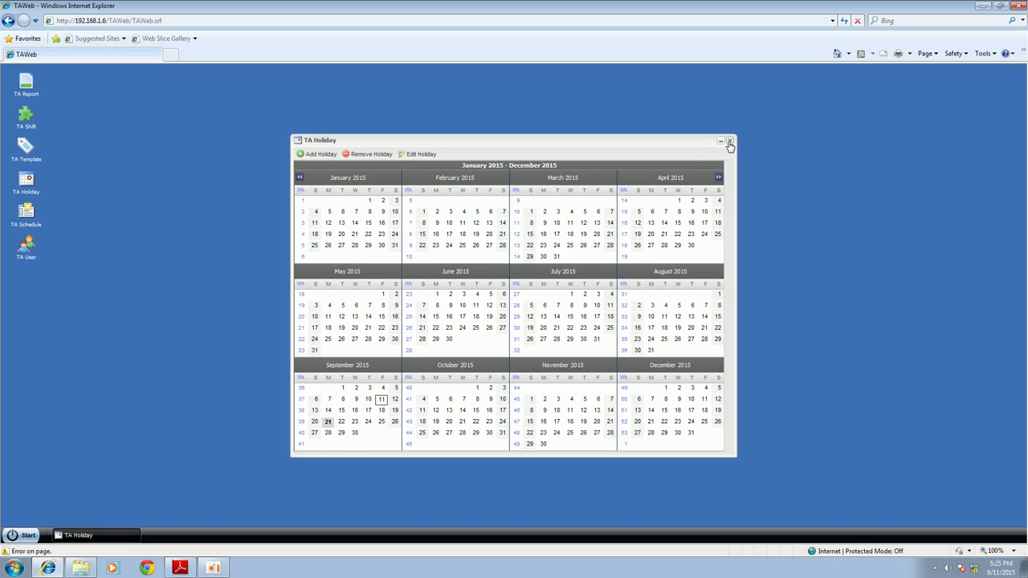
left_click(730, 143)
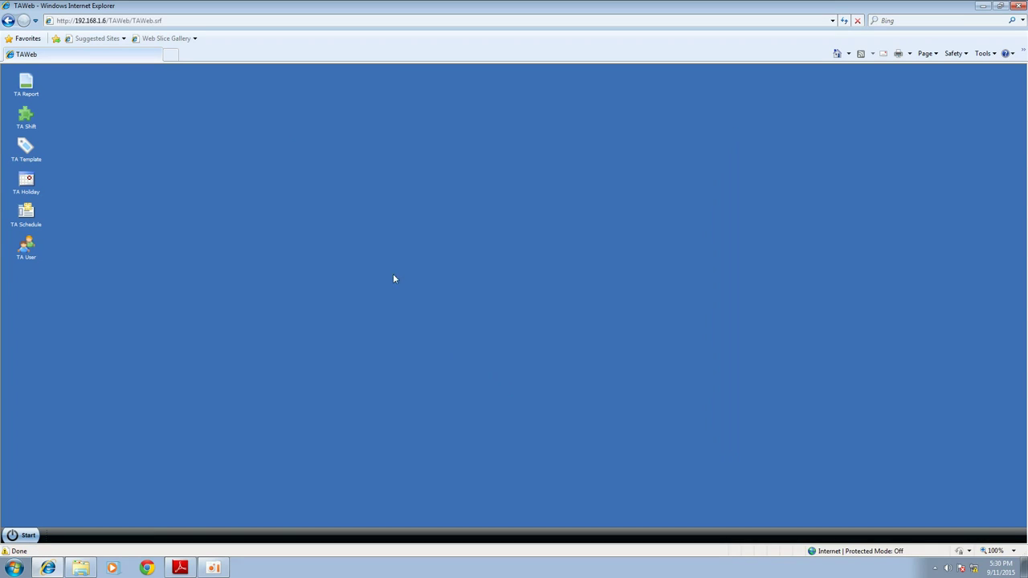
Step: Assign the FAE template to the FAE group in TA Schedule, with template day 1 on start date 2015/09/06
left_click(27, 222)
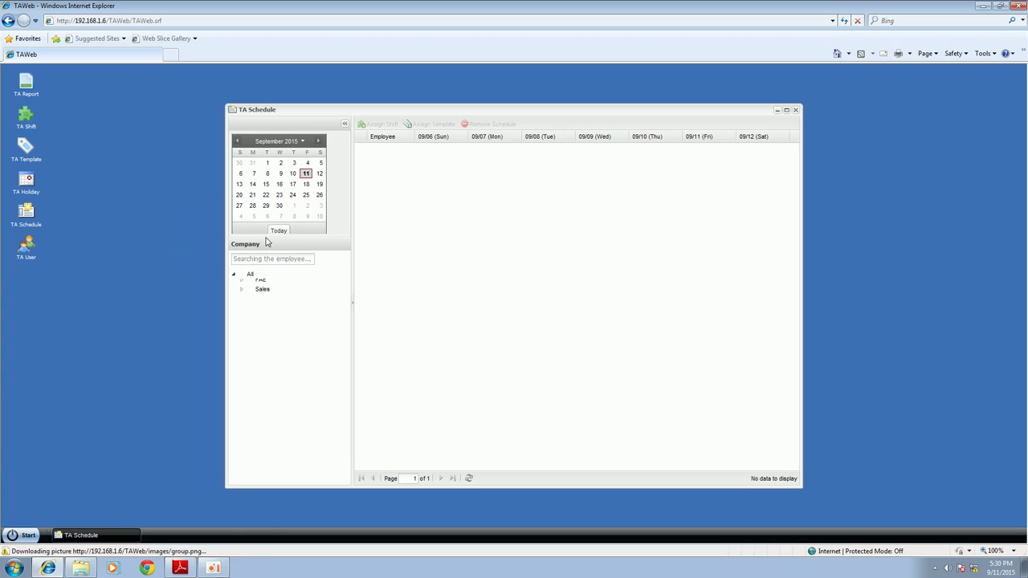
left_click(259, 285)
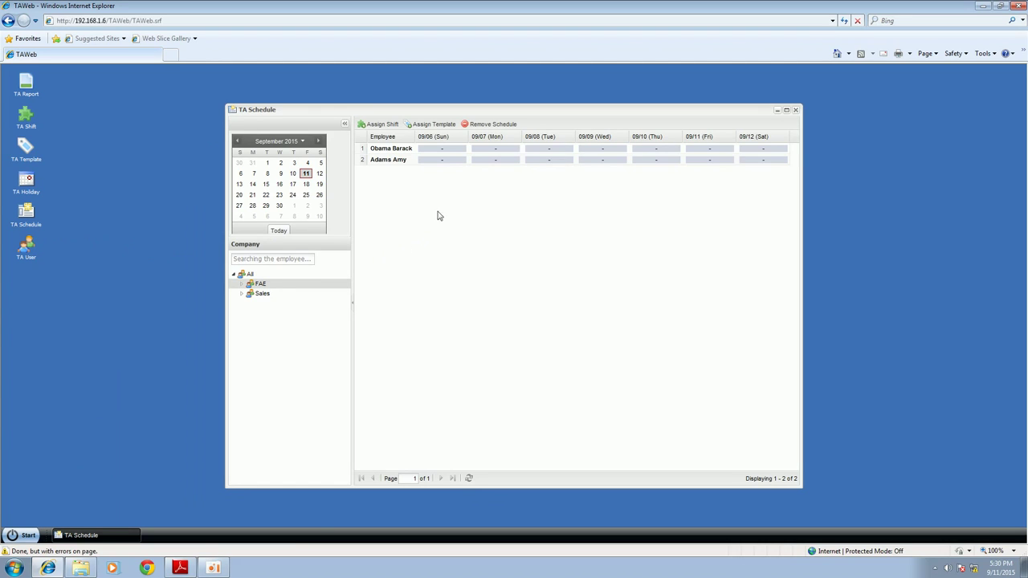
left_click(426, 126)
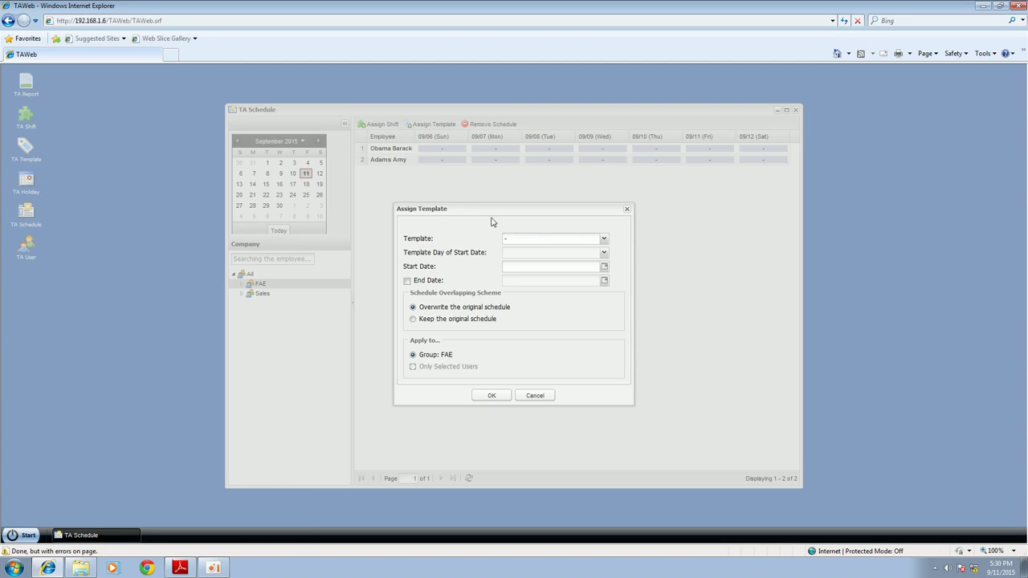
left_click(604, 240)
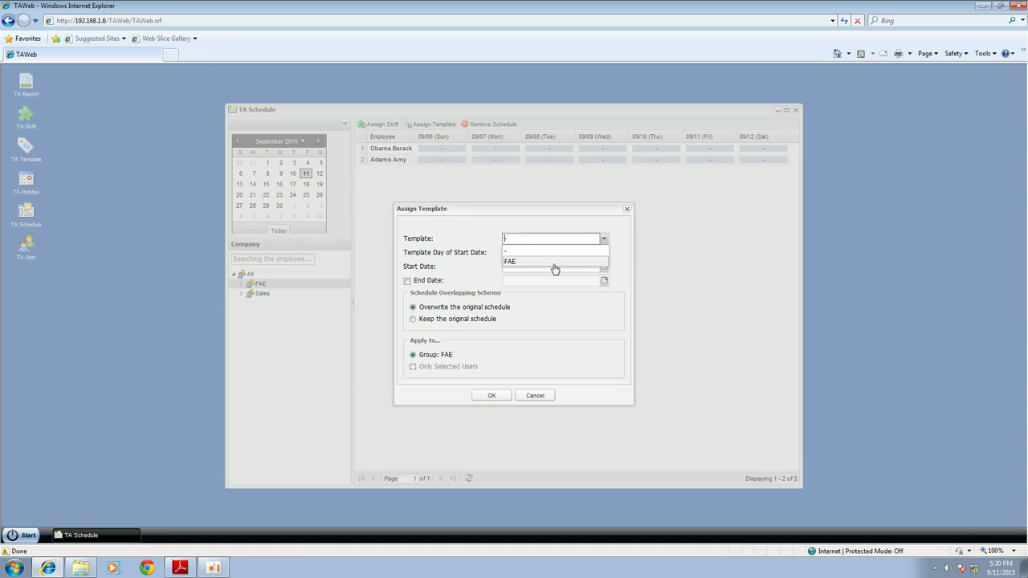
left_click(555, 262)
left_click(604, 253)
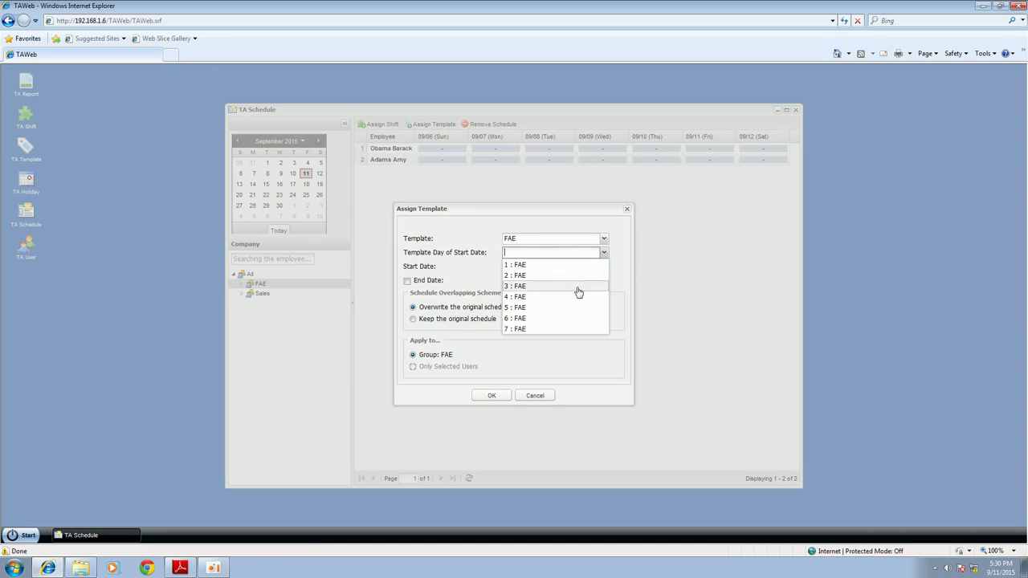
left_click(516, 264)
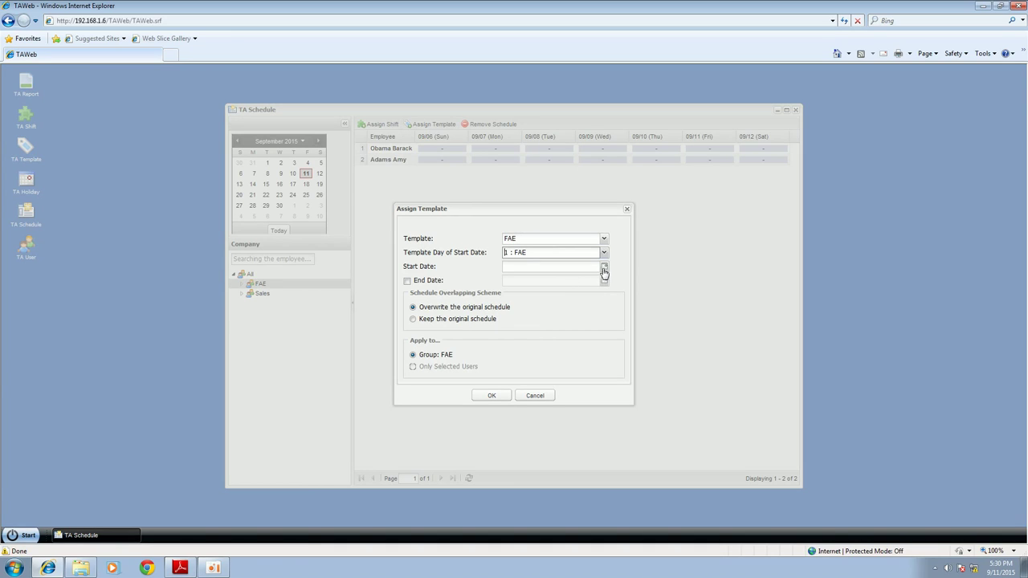
left_click(604, 269)
left_click(515, 318)
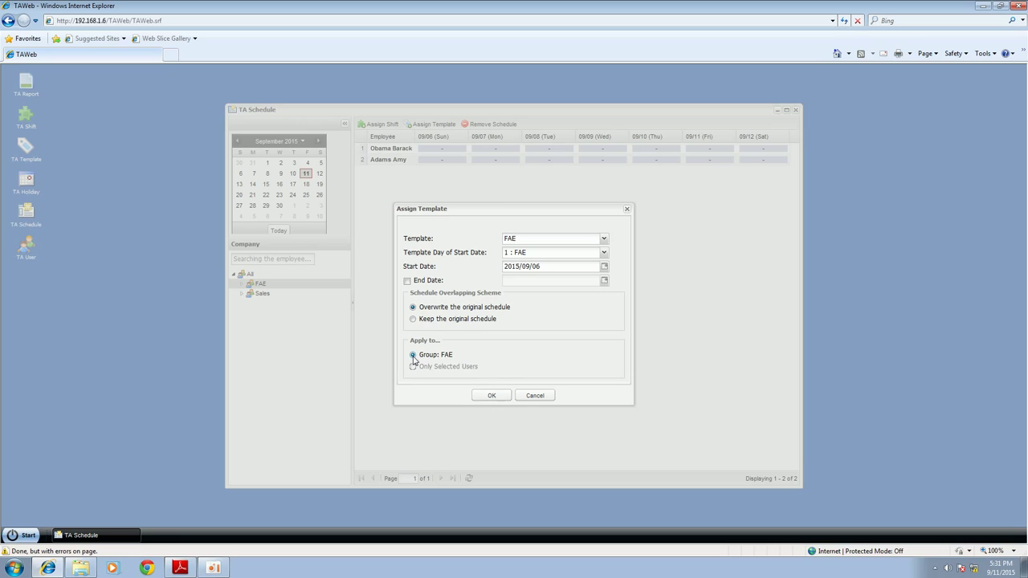
left_click(491, 396)
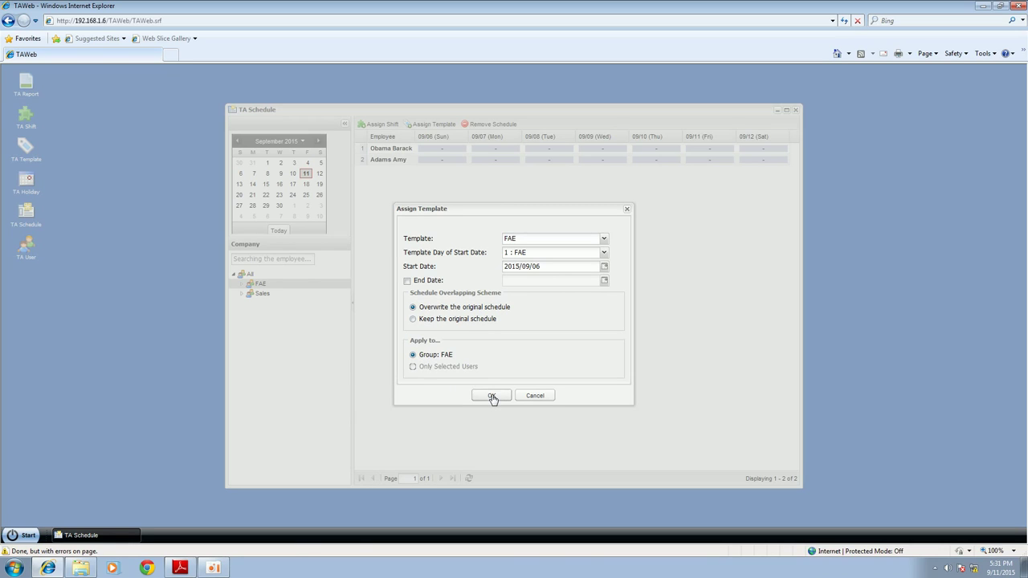
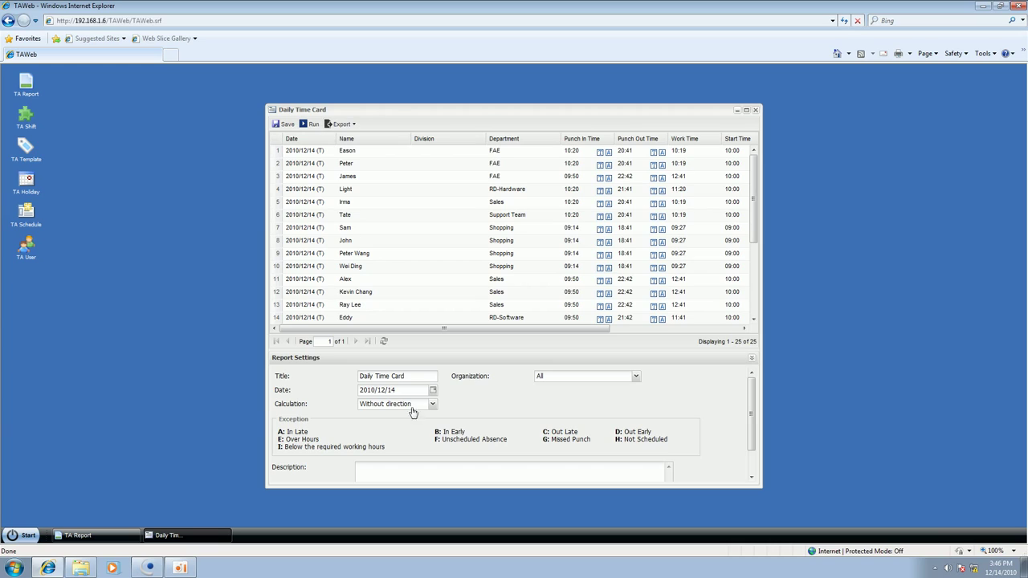
Step: Review the export formats available for the Daily Time Card report, including the PDF options, and close the report
left_click(354, 125)
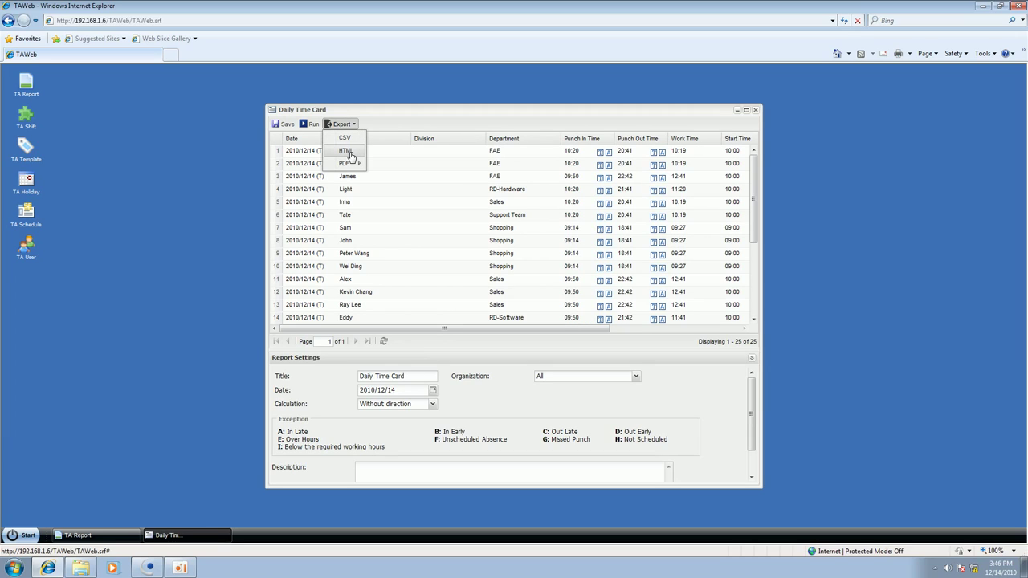
mouse_move(347, 164)
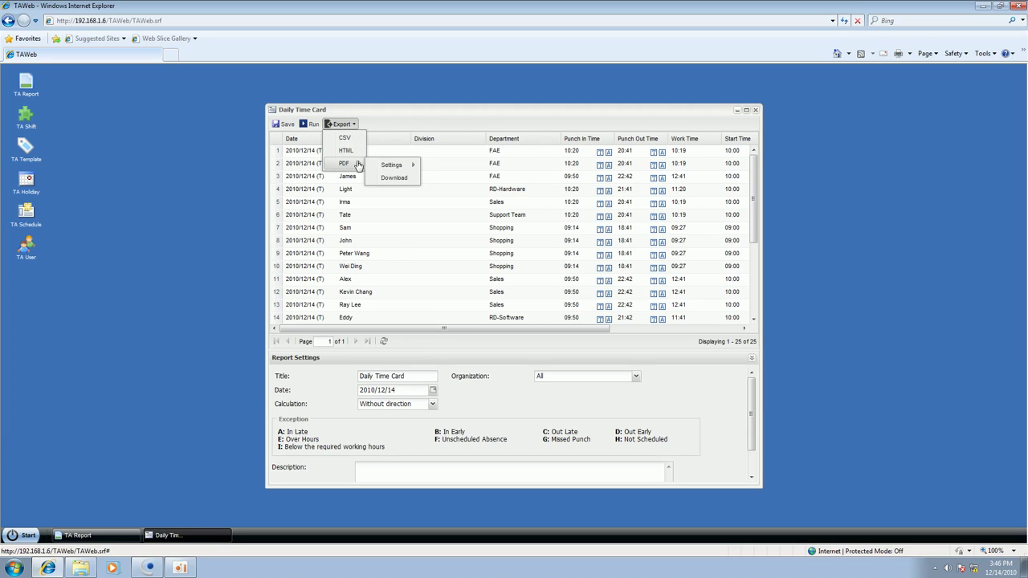
left_click(755, 109)
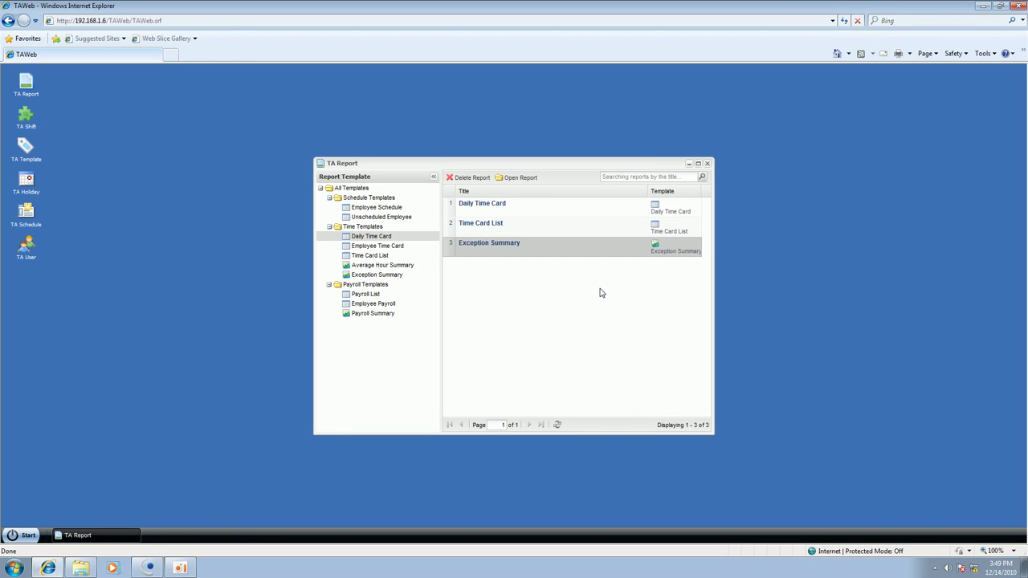
Step: Reopen the saved Daily Time Card report from the TA Report list to view it, and close it
left_click(550, 204)
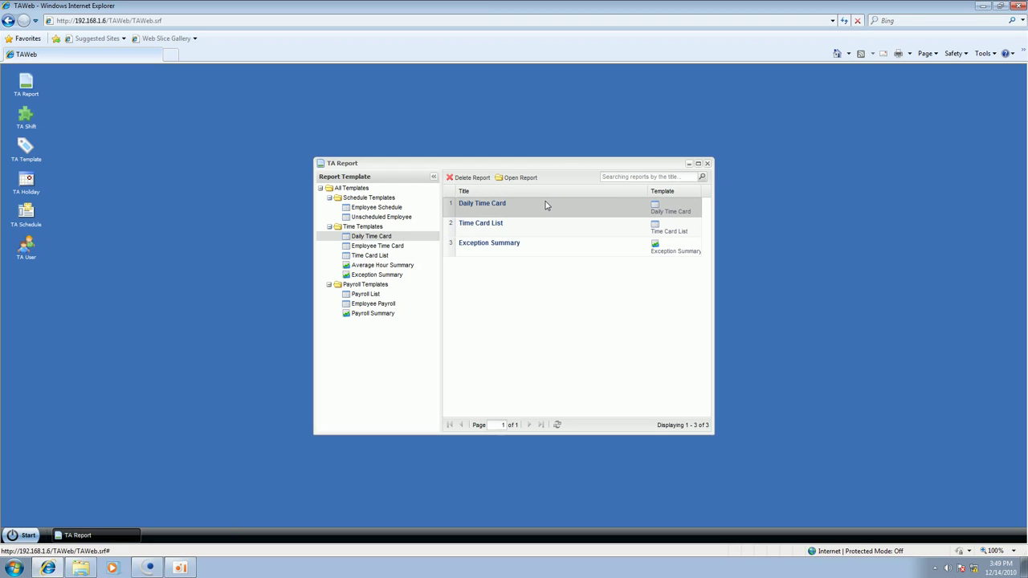
double_click(545, 206)
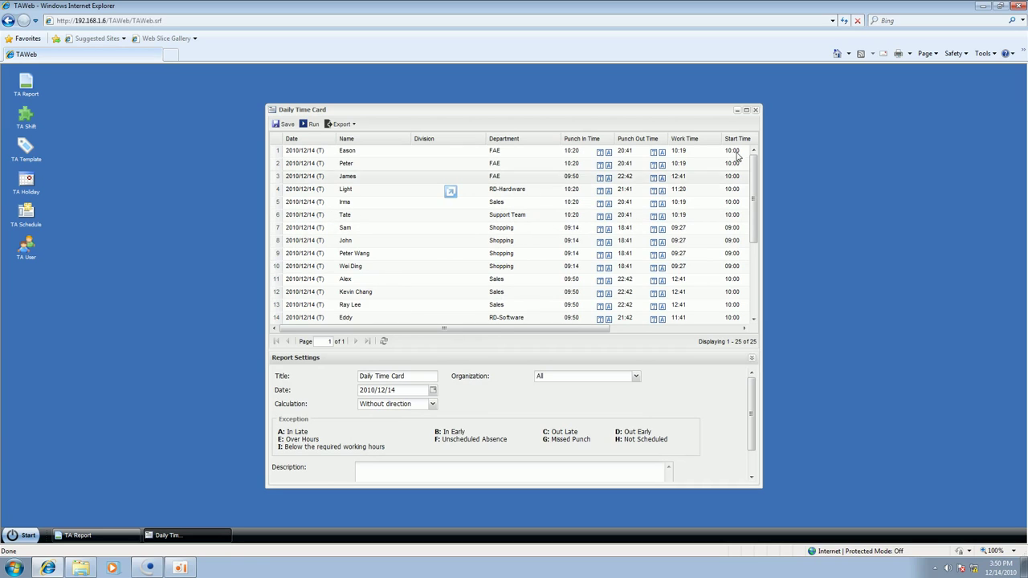
left_click(755, 110)
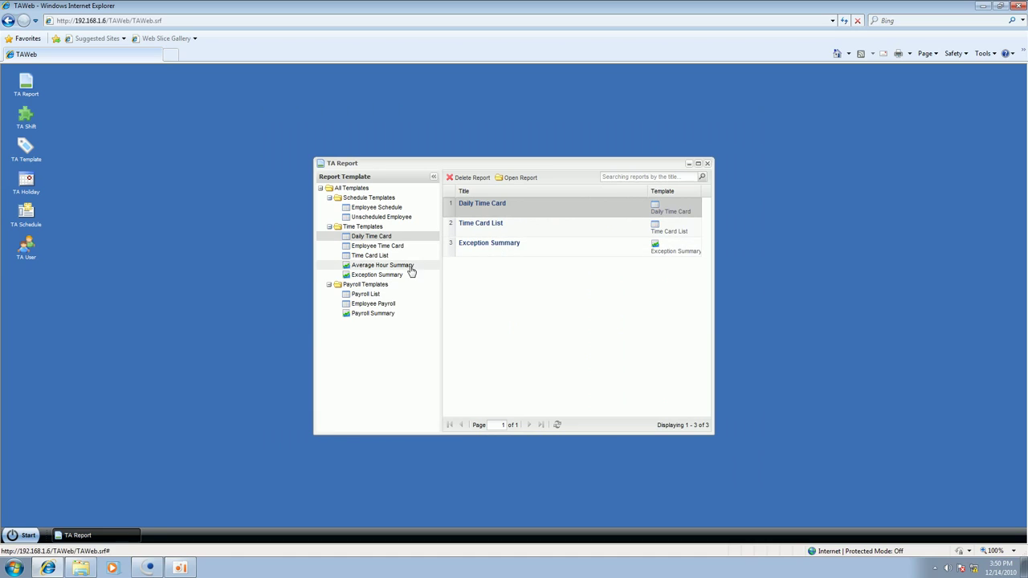
Step: Open the saved Exception Summary report and run it filtered to In Late (A) and Over Hours (E)
left_click(528, 253)
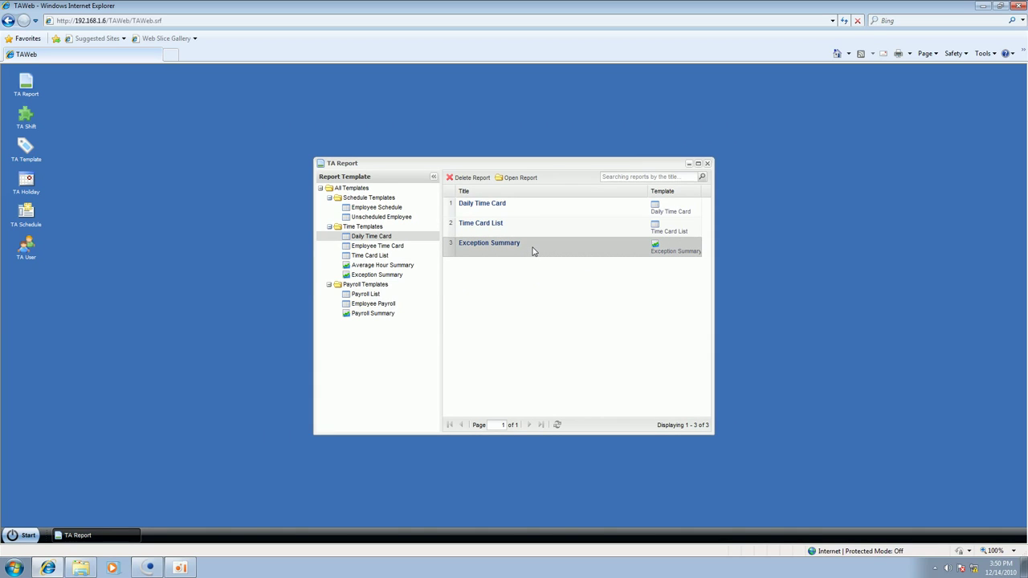
double_click(532, 251)
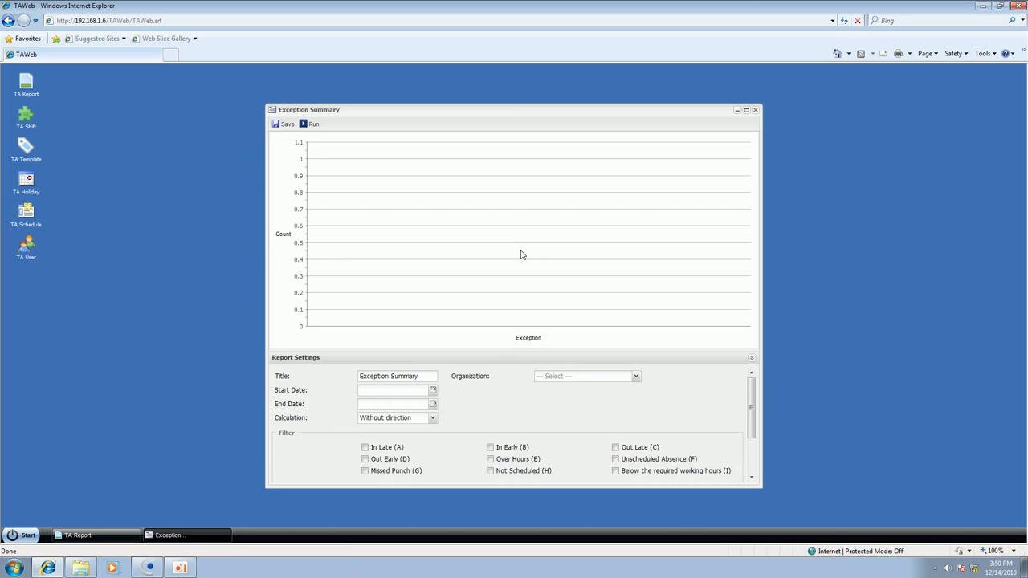
mouse_move(329, 235)
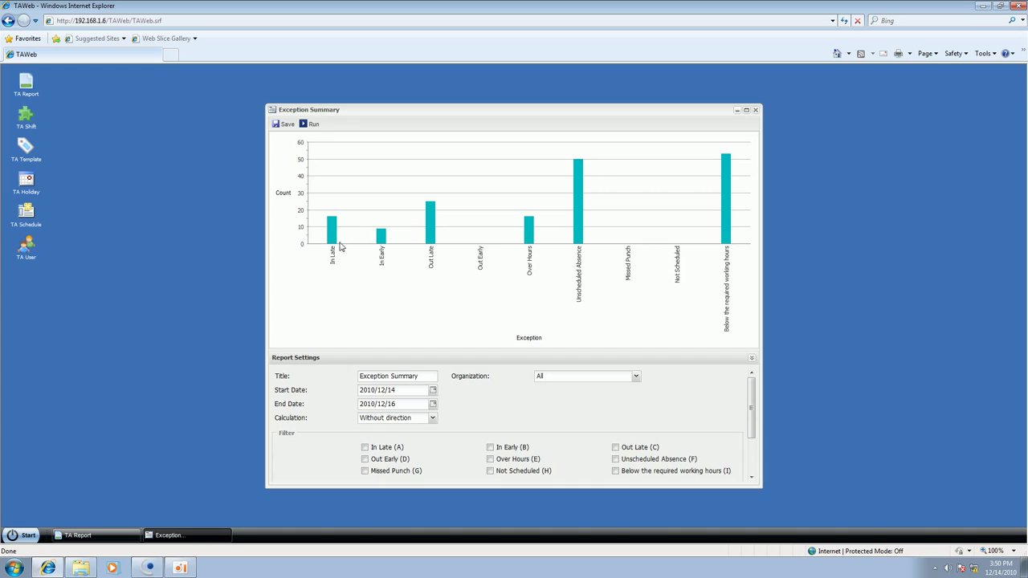
mouse_move(431, 238)
left_click(365, 448)
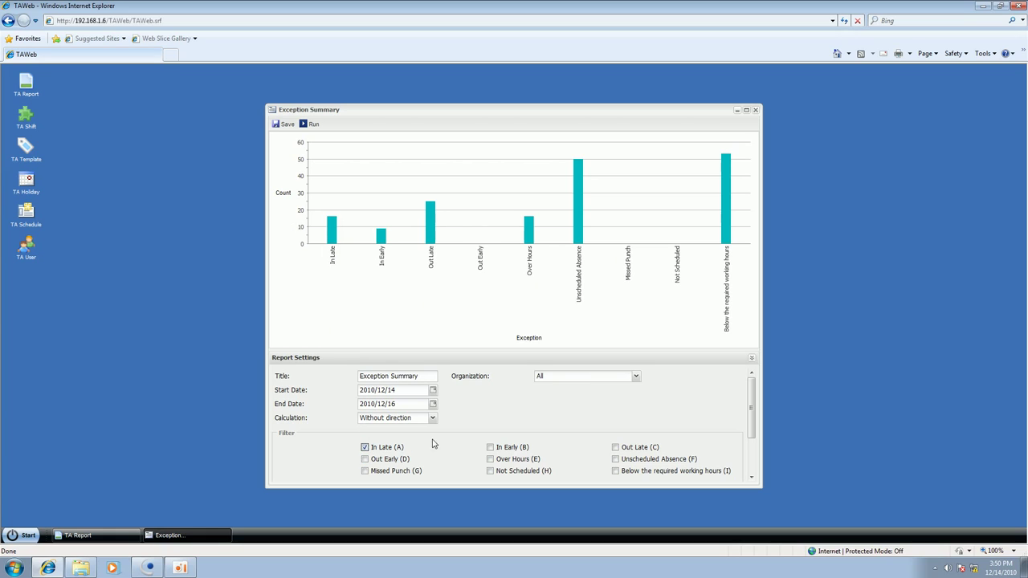
left_click(490, 459)
left_click(311, 123)
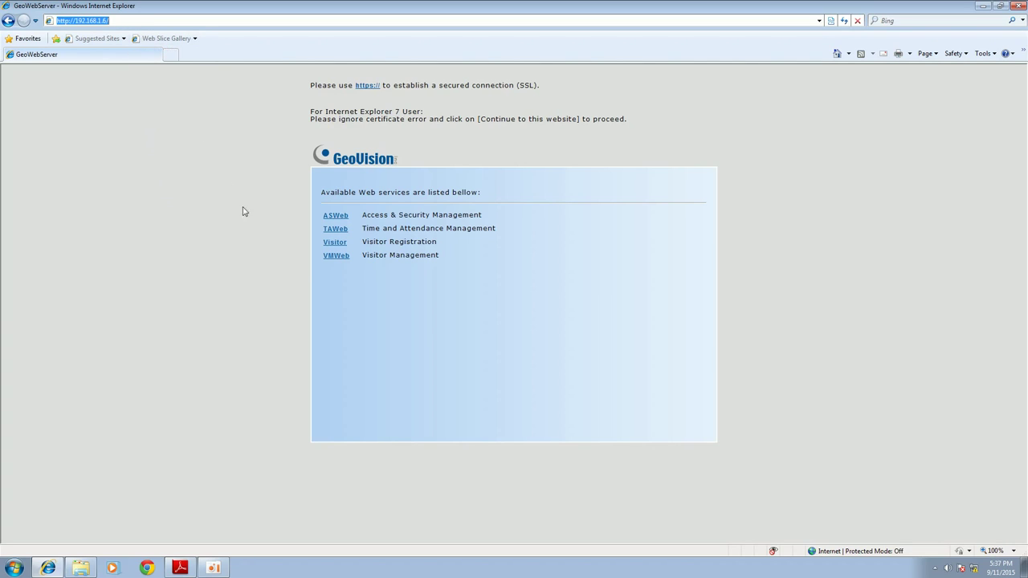
Step: Switch to VMWeb from the GeoVision web services page and log in with the account username and password
left_click(336, 257)
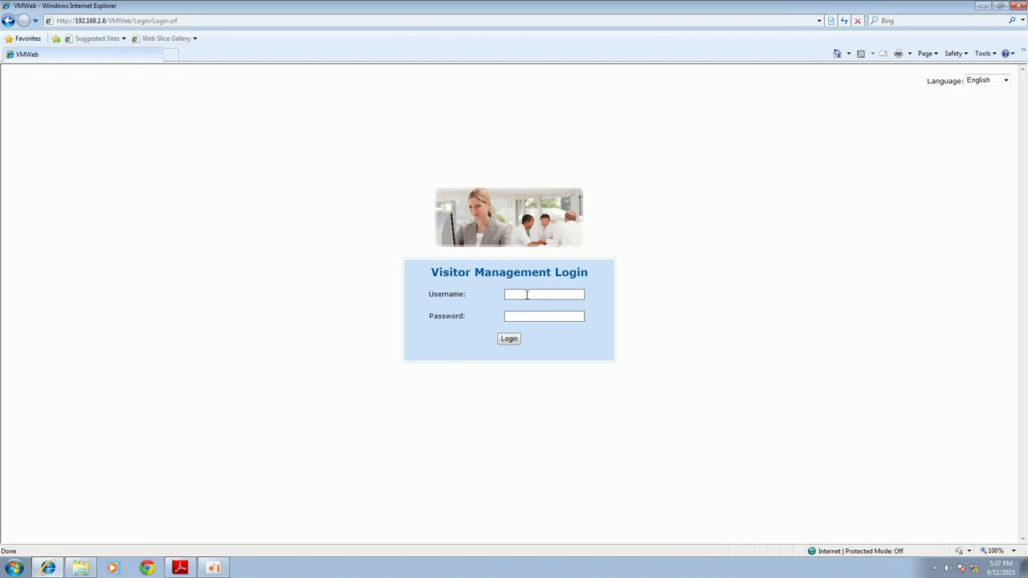
type("1")
left_click(513, 339)
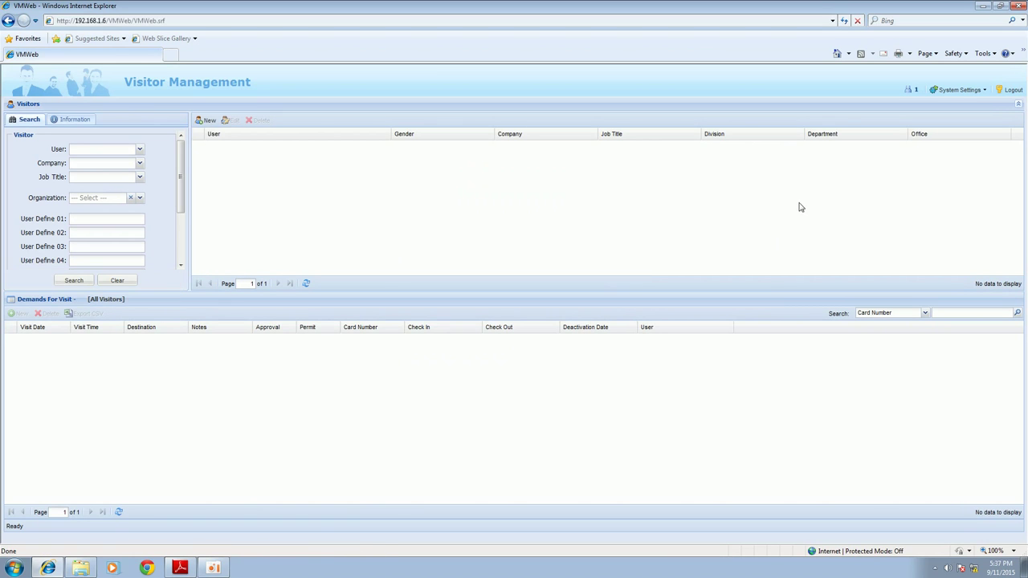
Step: Review the Visitor Web settings for servers, confirmation e-mail and password e-mail, and close them without saving
left_click(961, 92)
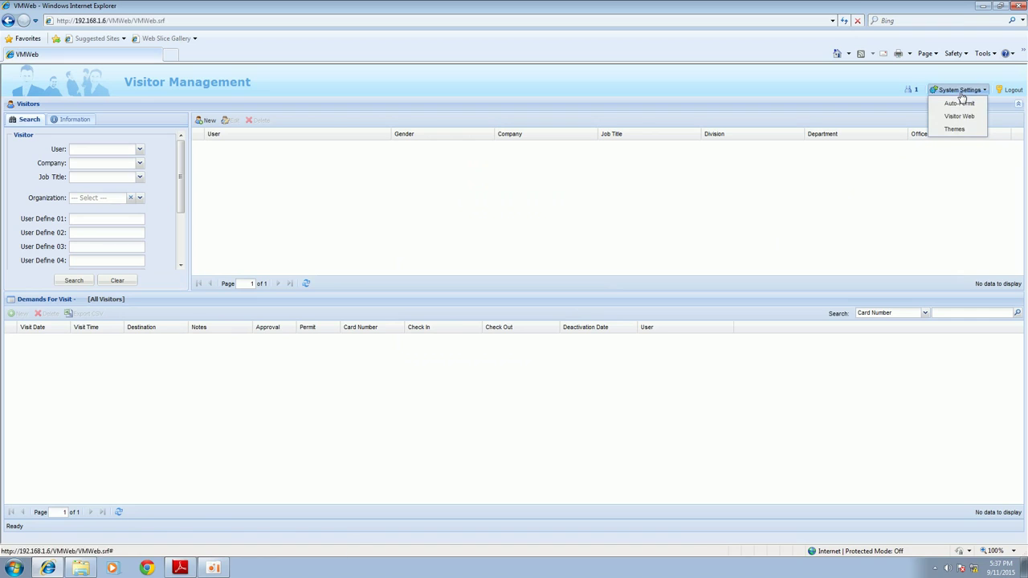
left_click(958, 117)
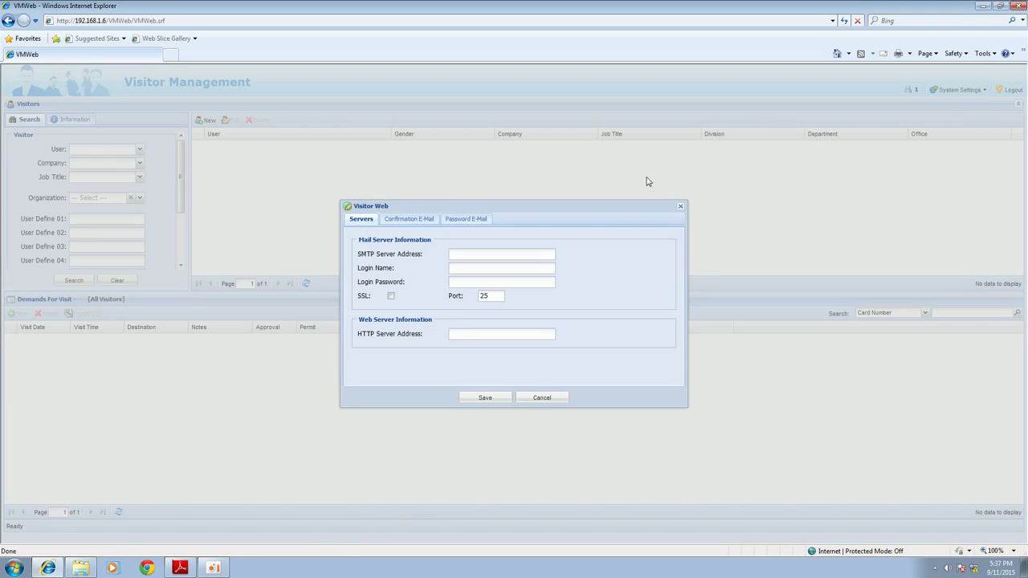
left_click(409, 219)
left_click(466, 219)
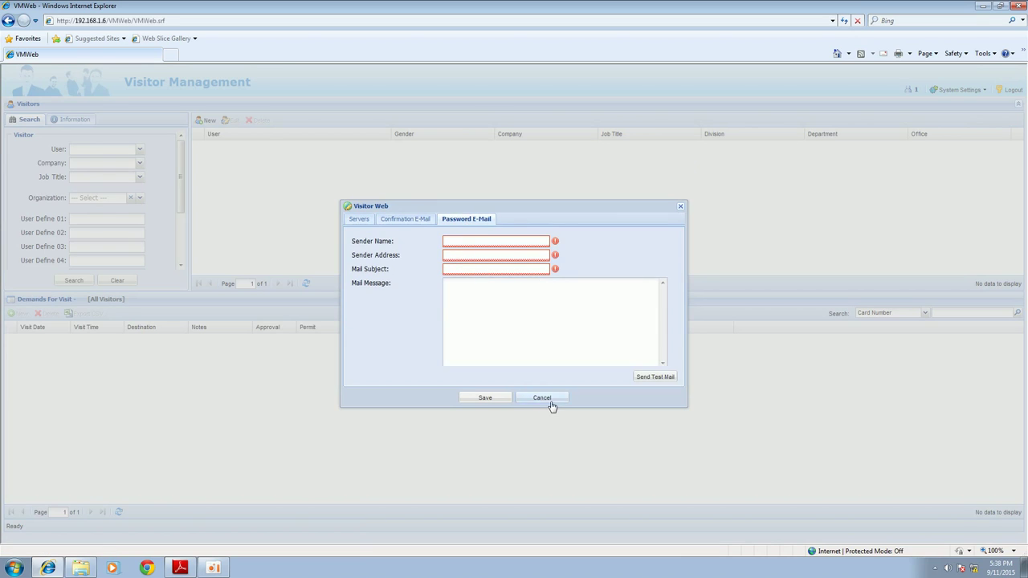
left_click(551, 399)
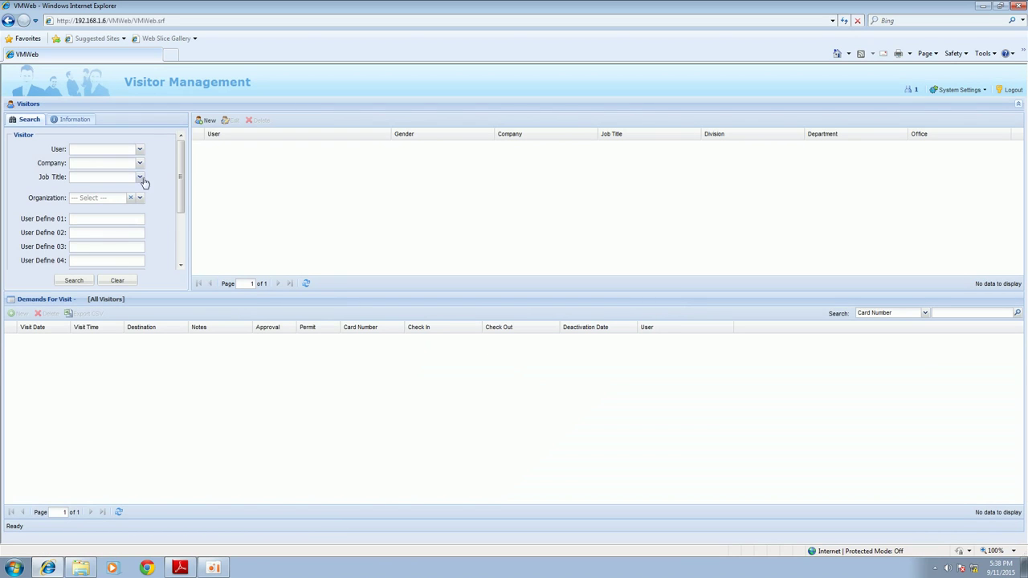
Step: Add a new visitor record with the visitor's first name
left_click(207, 121)
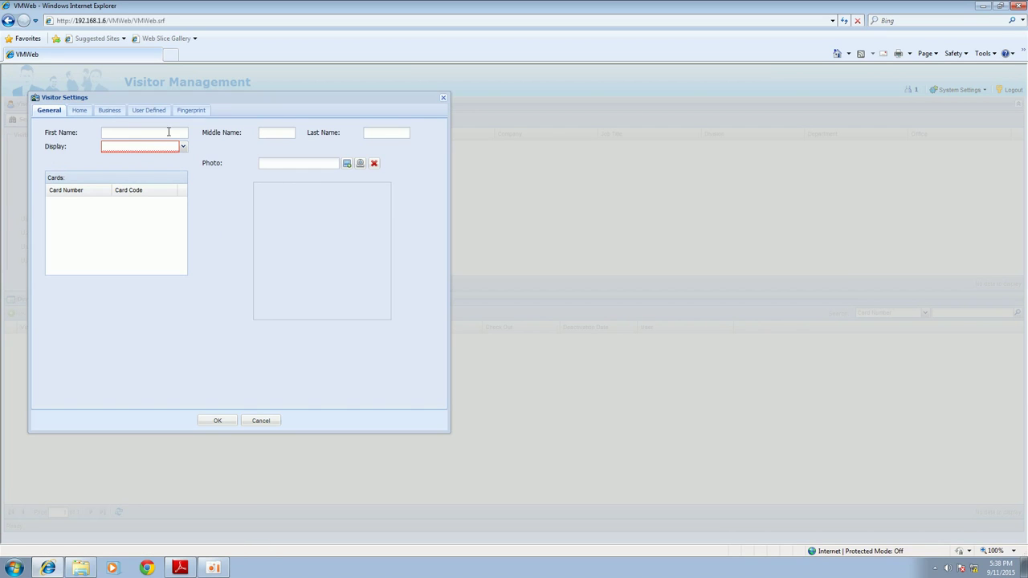
type("Aaron")
left_click(217, 420)
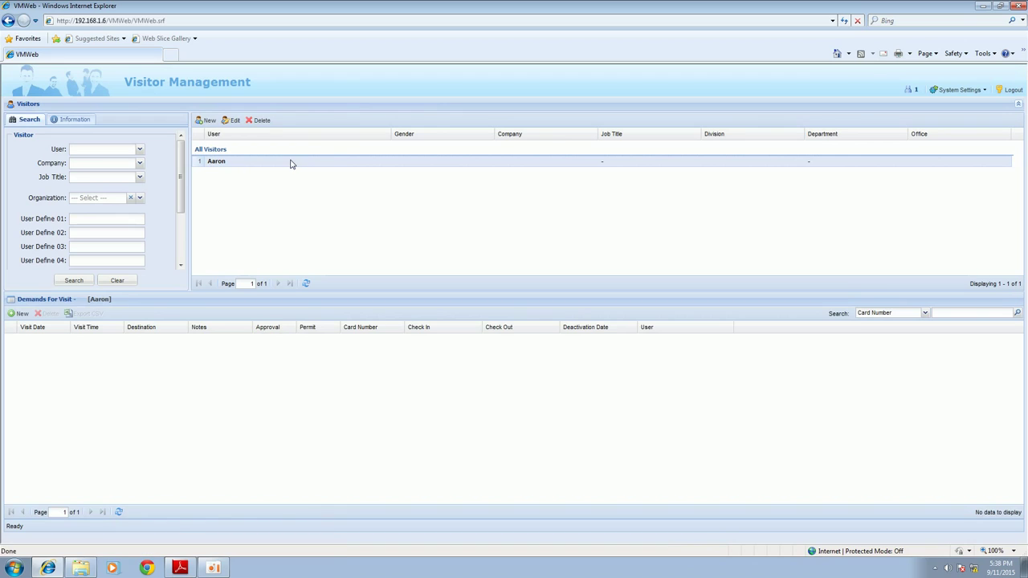
Step: Start a new visit demand for the visitor on 09/11/2015 at 18:38 with Meeting as the destination
left_click(16, 314)
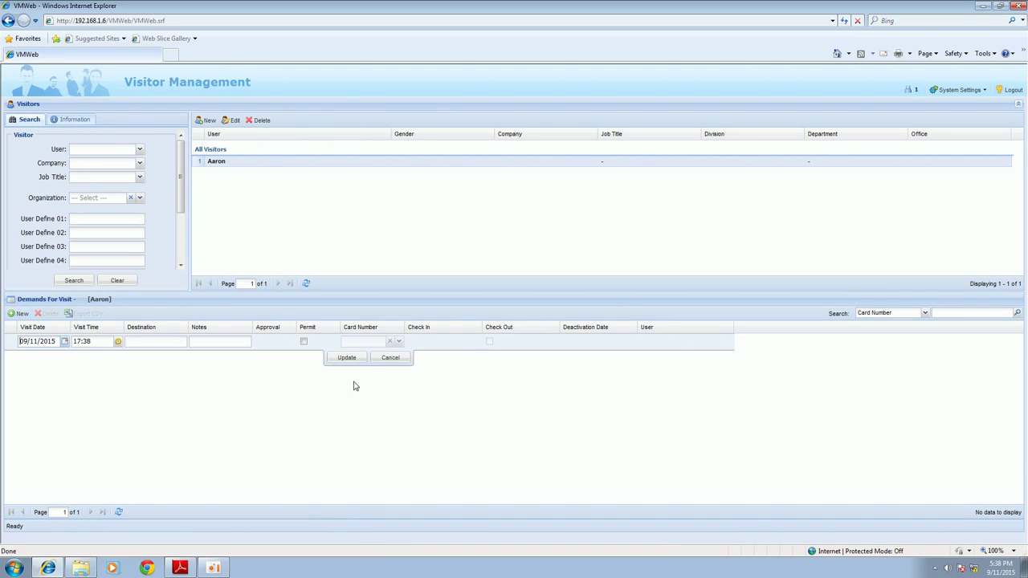
left_click(118, 342)
left_click(105, 328)
left_click(105, 323)
left_click(105, 322)
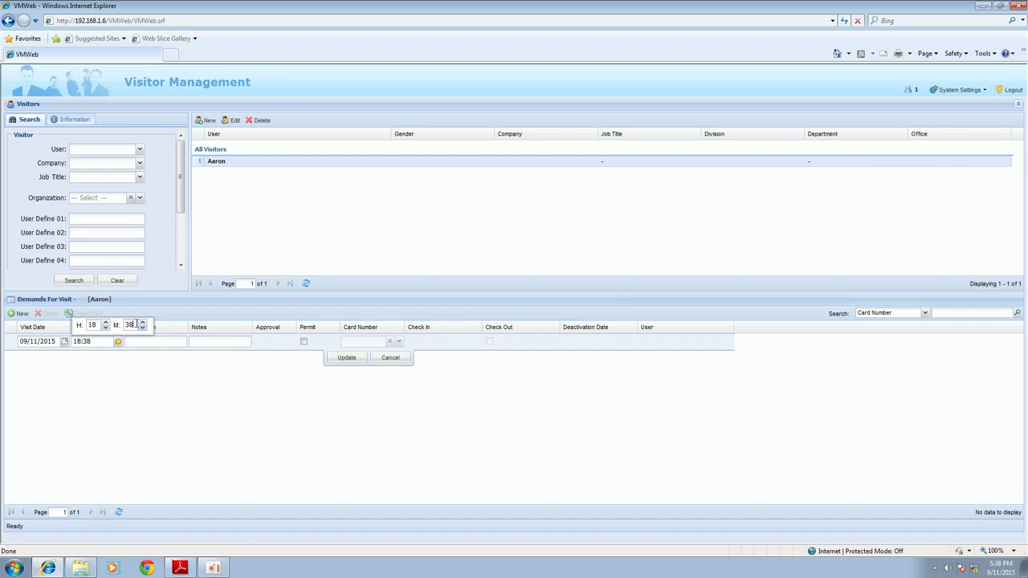
type("00")
left_click(137, 342)
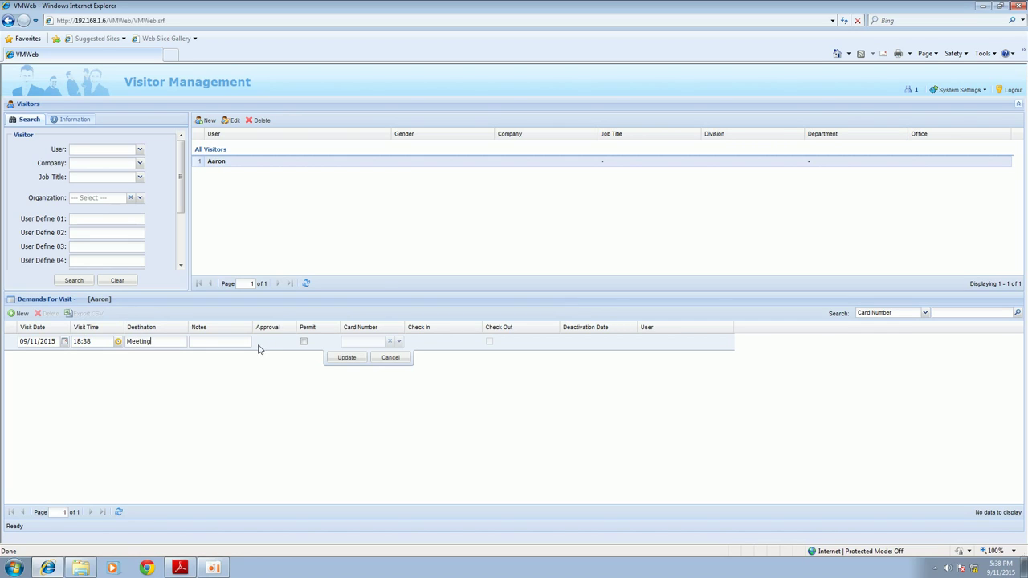
Step: Permit the visit, assign the listed visitor card with User Defined deactivation at 09/11/2015 23:59, and save the demand
left_click(304, 342)
left_click(400, 342)
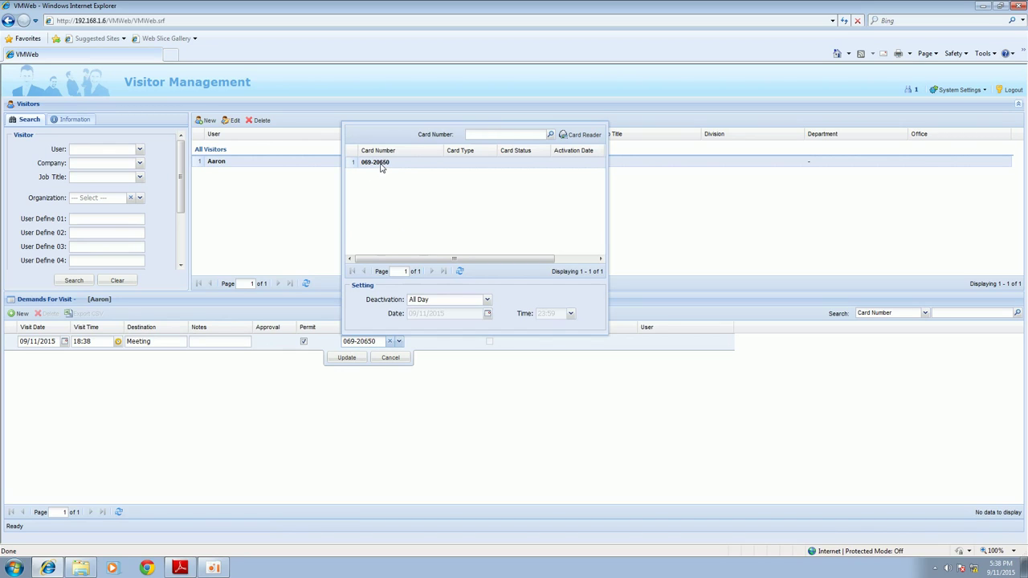
left_click(454, 303)
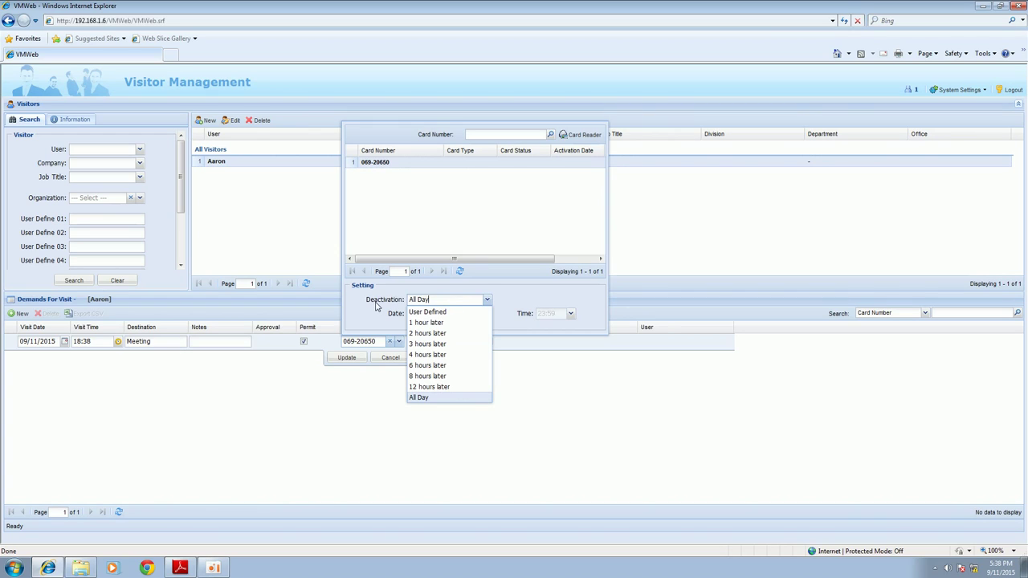
left_click(440, 319)
left_click(451, 301)
left_click(438, 312)
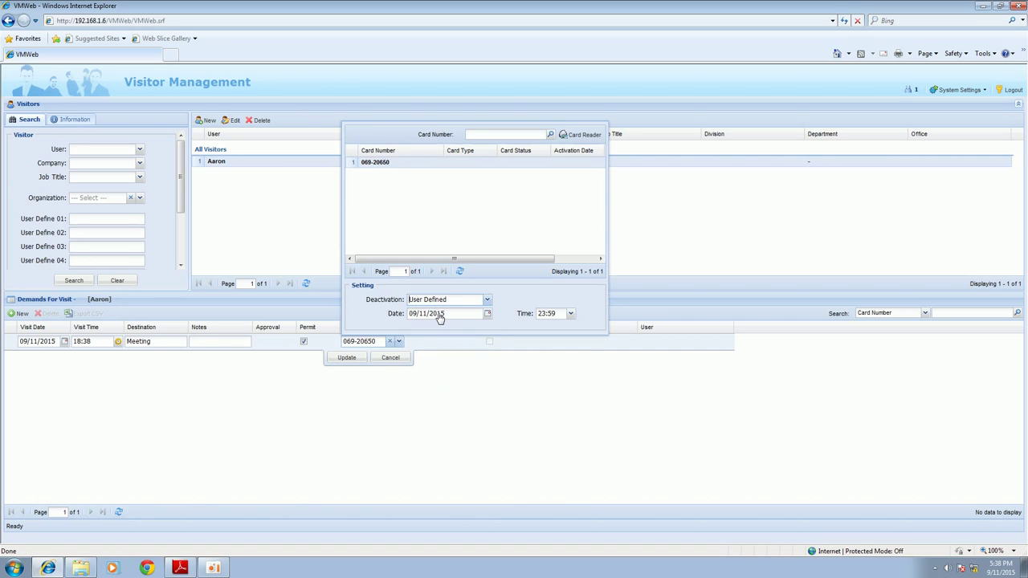
left_click(404, 164)
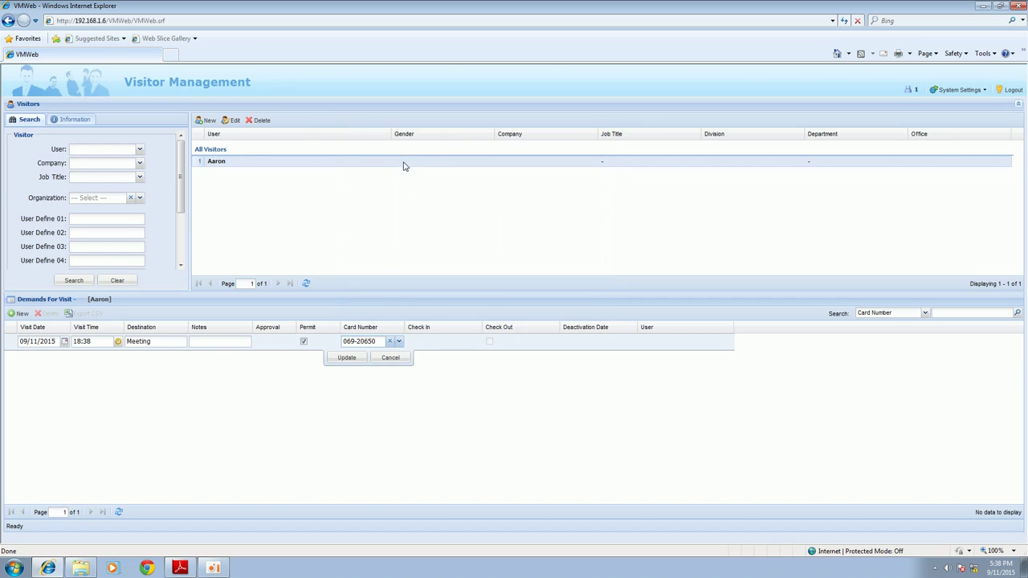
left_click(346, 359)
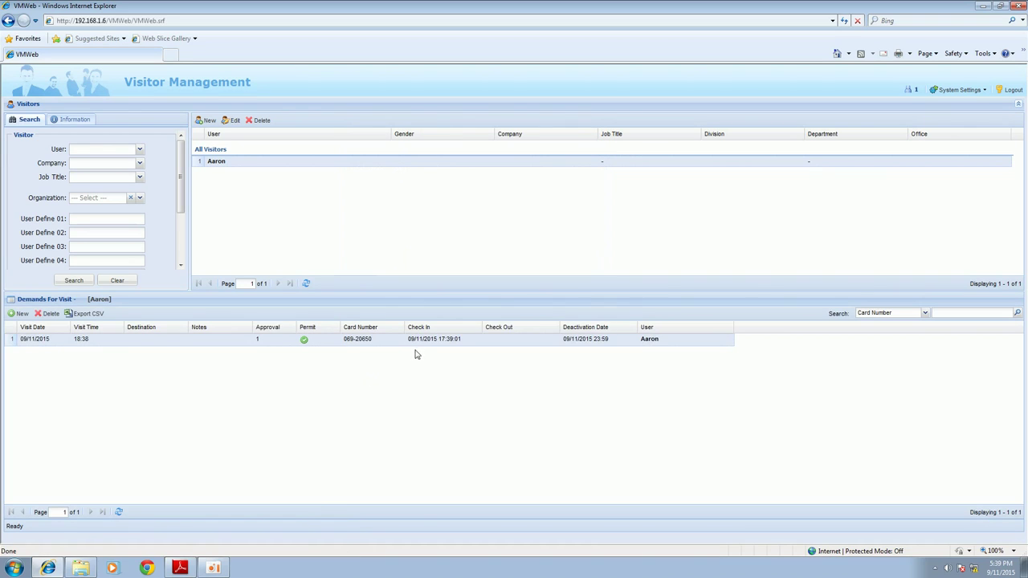
Step: Check the visitor out of the visit and export the visit records to CSV for the Today date period
double_click(501, 342)
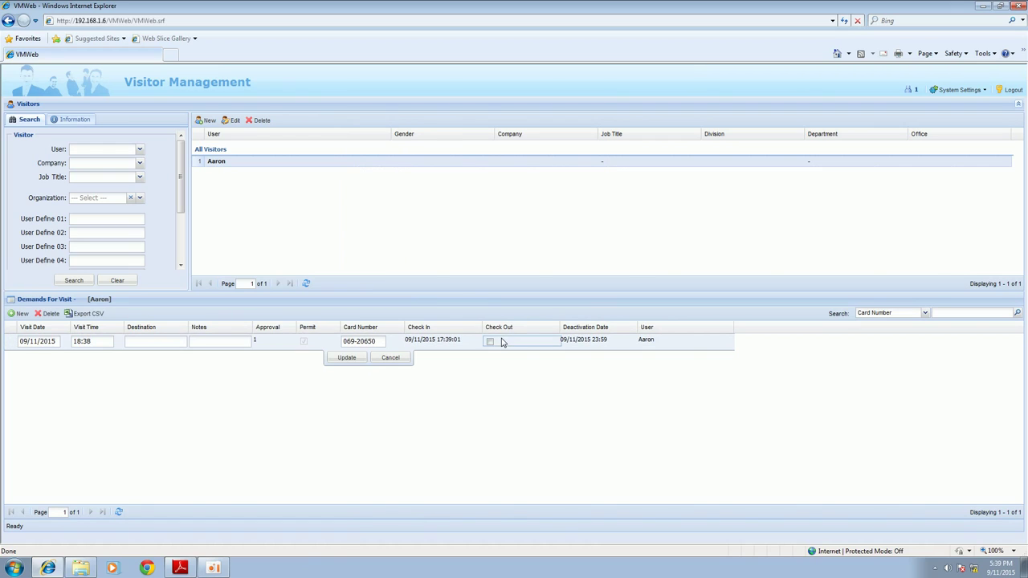
left_click(490, 342)
left_click(350, 360)
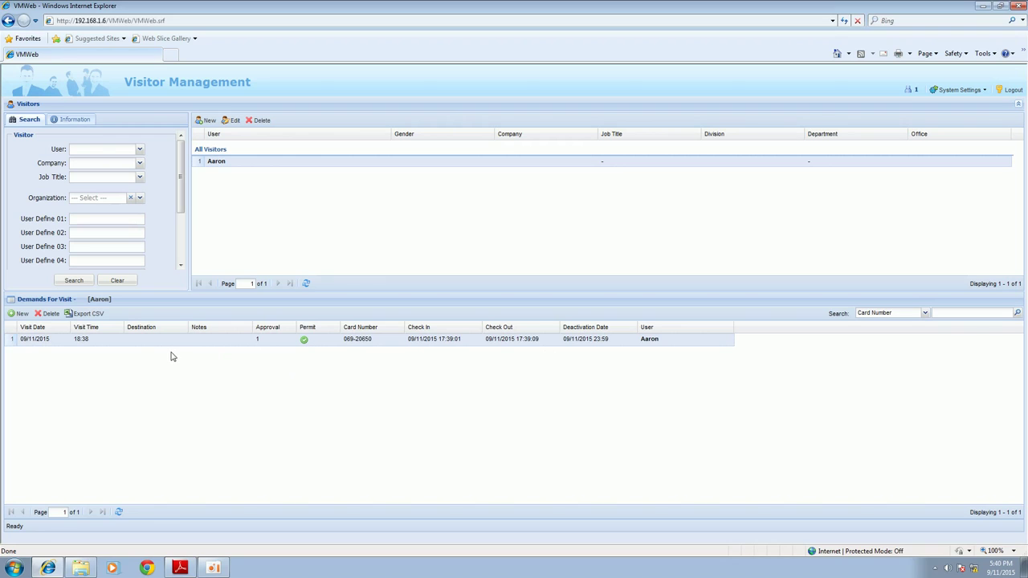
left_click(95, 317)
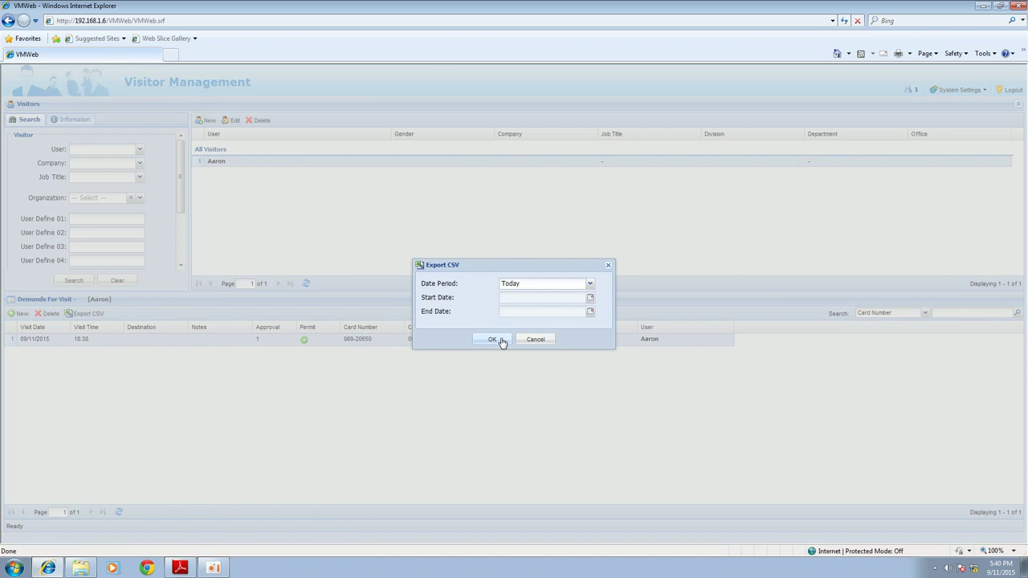
left_click(498, 341)
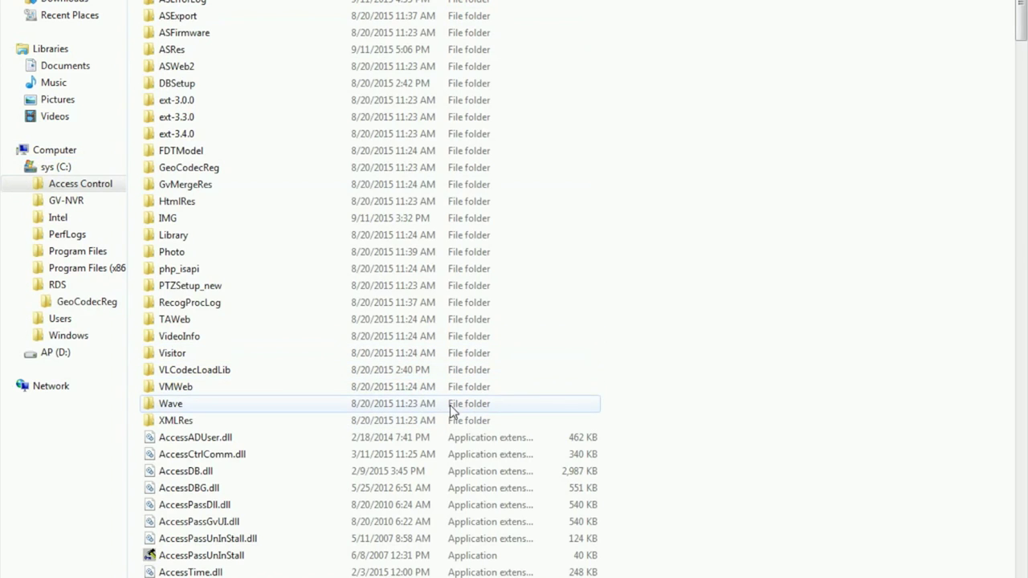
Step: Launch ASDBManager from the Access Control folder and open the ASManager Database Setting tools
scroll(446, 425, "down", 5)
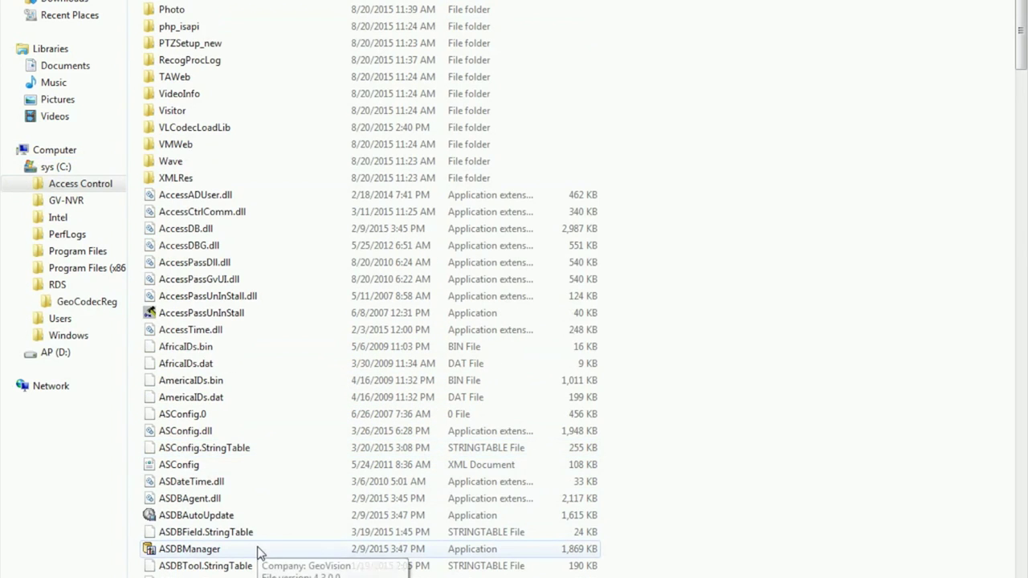
double_click(259, 551)
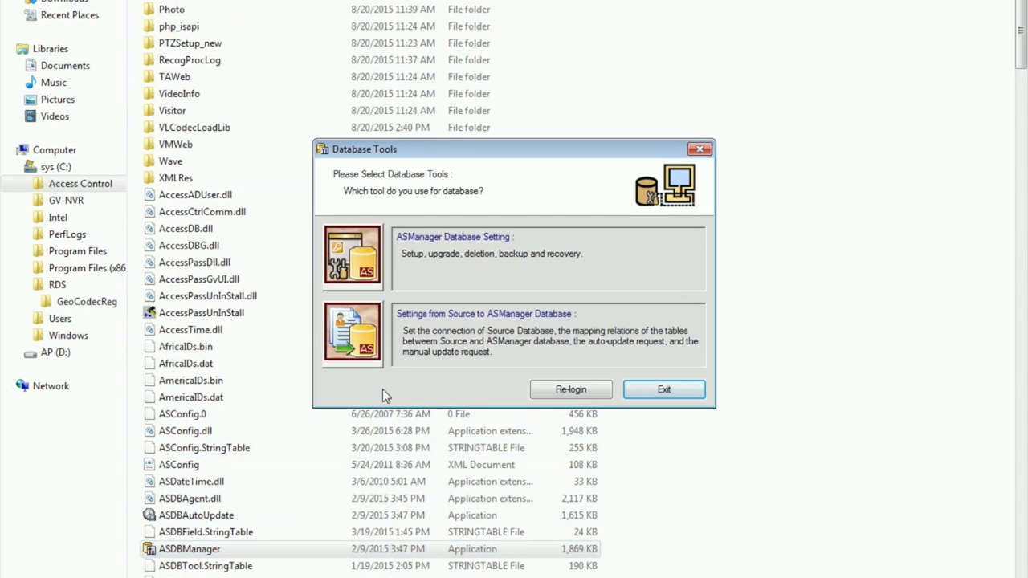
left_click(363, 268)
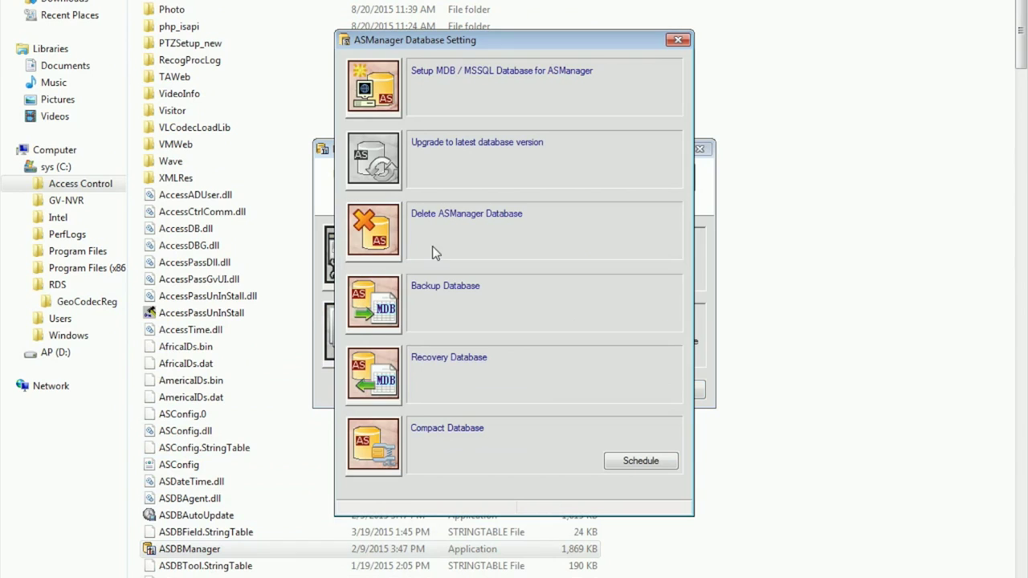
Step: Open the Backup Database and Recovery Database dialogs in turn and cancel each one
left_click(374, 303)
left_click(660, 312)
left_click(382, 384)
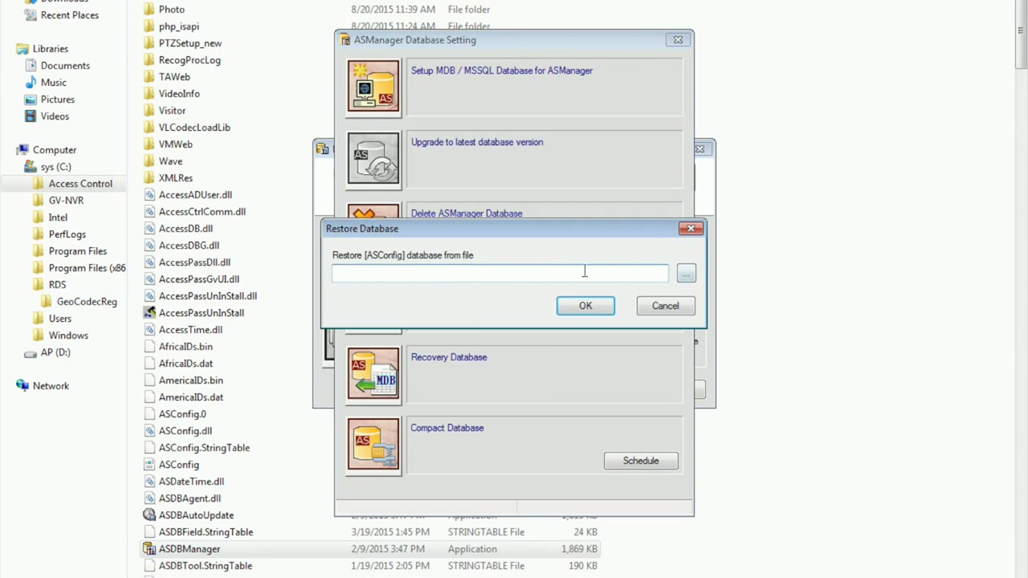
left_click(661, 306)
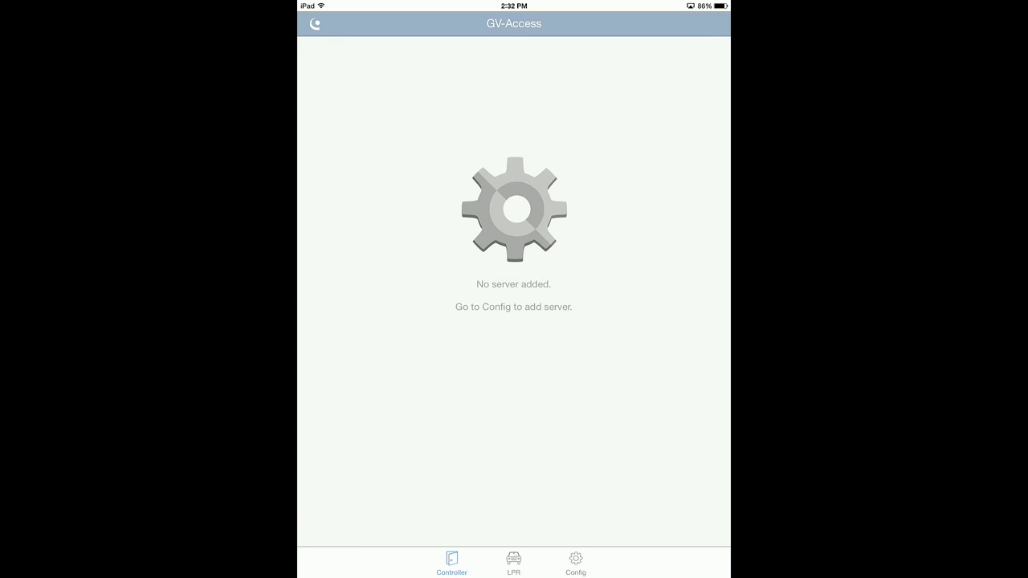
Step: Switch to the GV-Access mobile app and start a new server entry named ASManager with IP 192.168.1.6
left_click(575, 562)
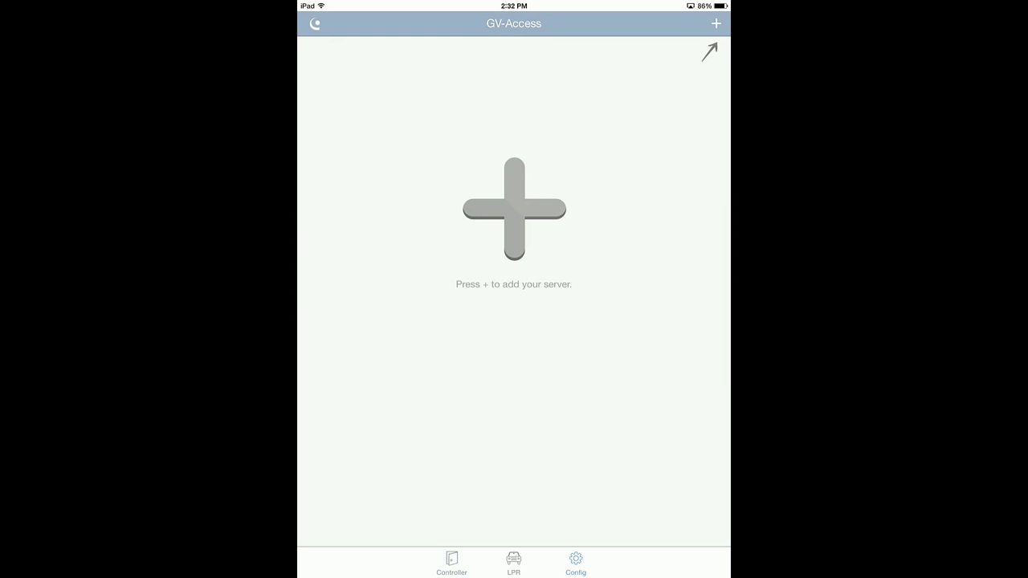
left_click(716, 23)
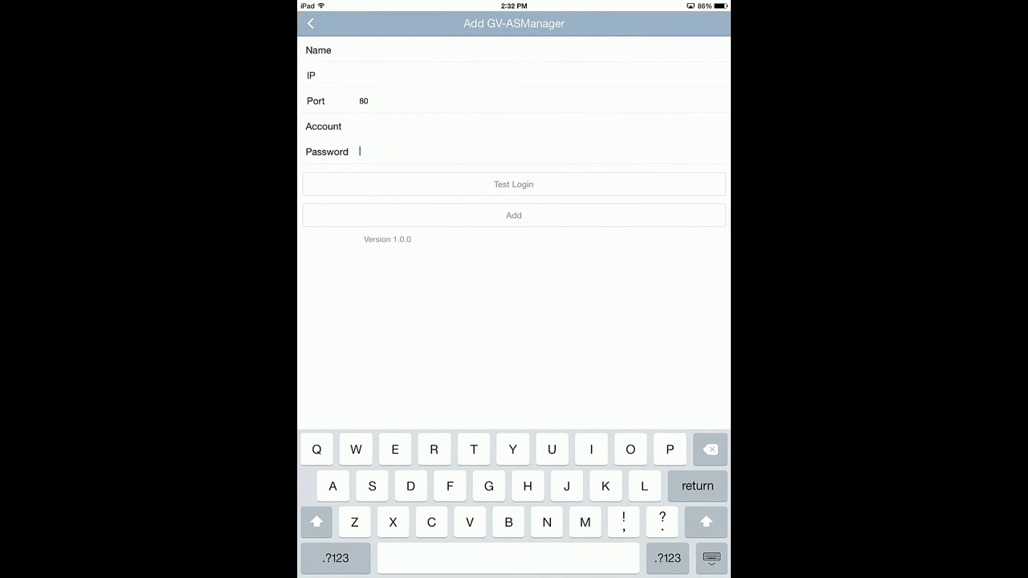
left_click(360, 50)
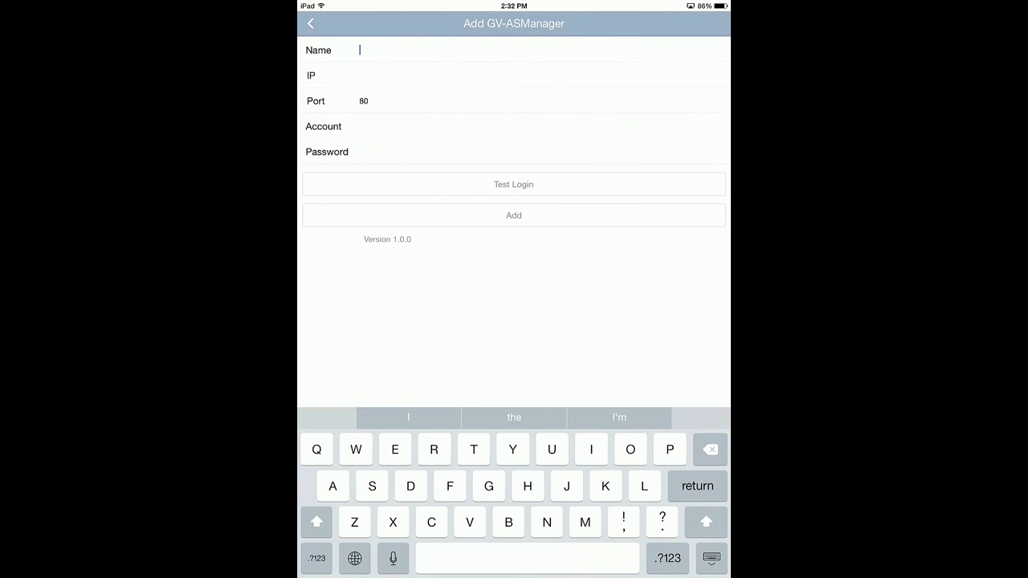
type("AS")
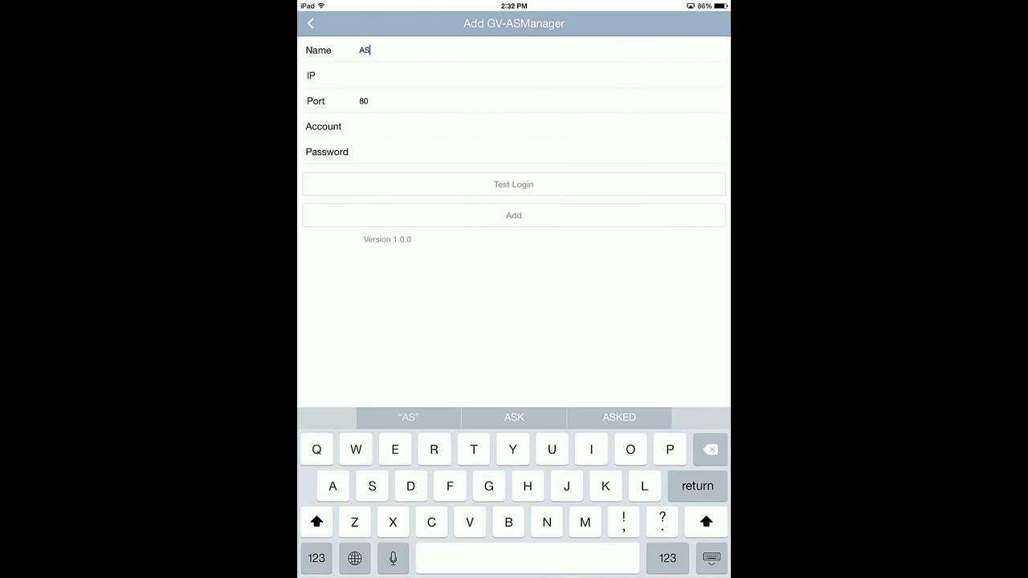
type("Manager")
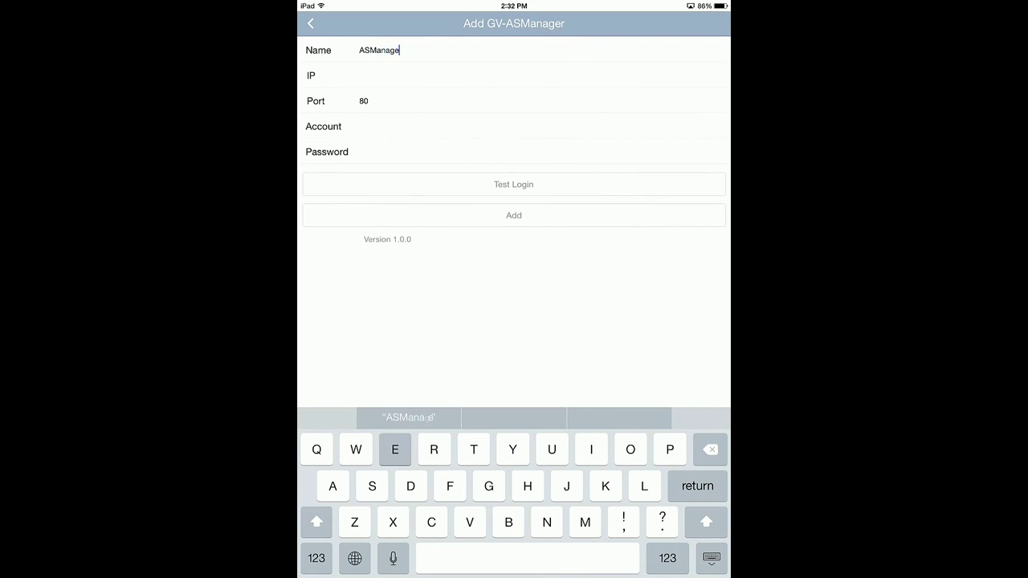
left_click(482, 76)
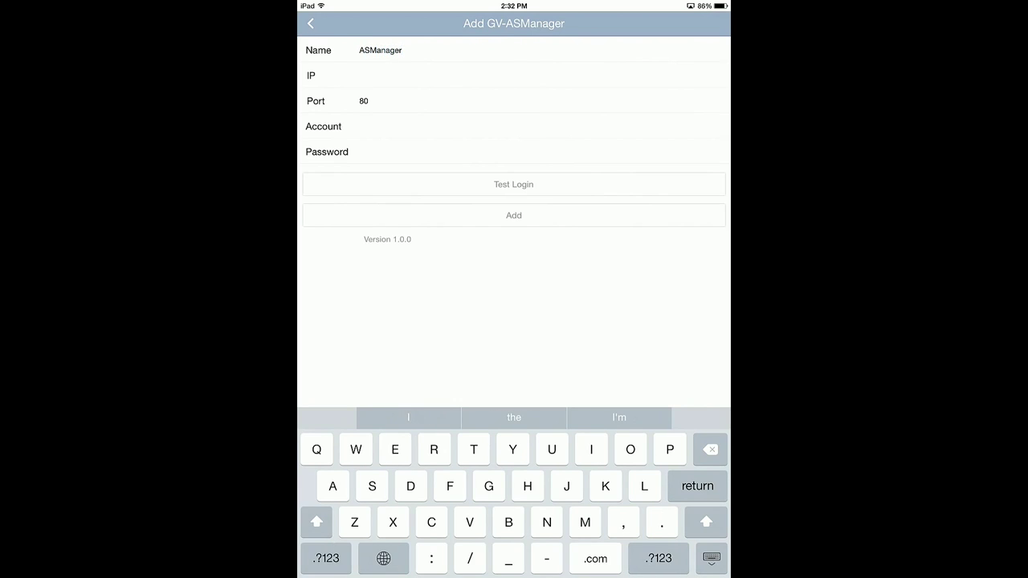
left_click(659, 558)
type("192")
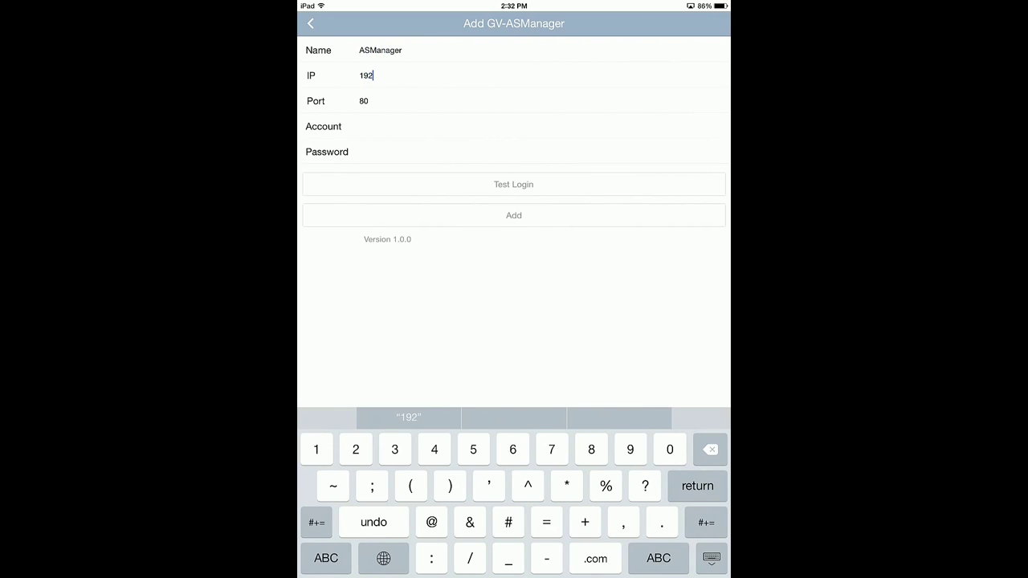
type(".168.1.6")
Step: Enter the server's login account and password, and add the server to GV-Access
left_click(362, 127)
type("1")
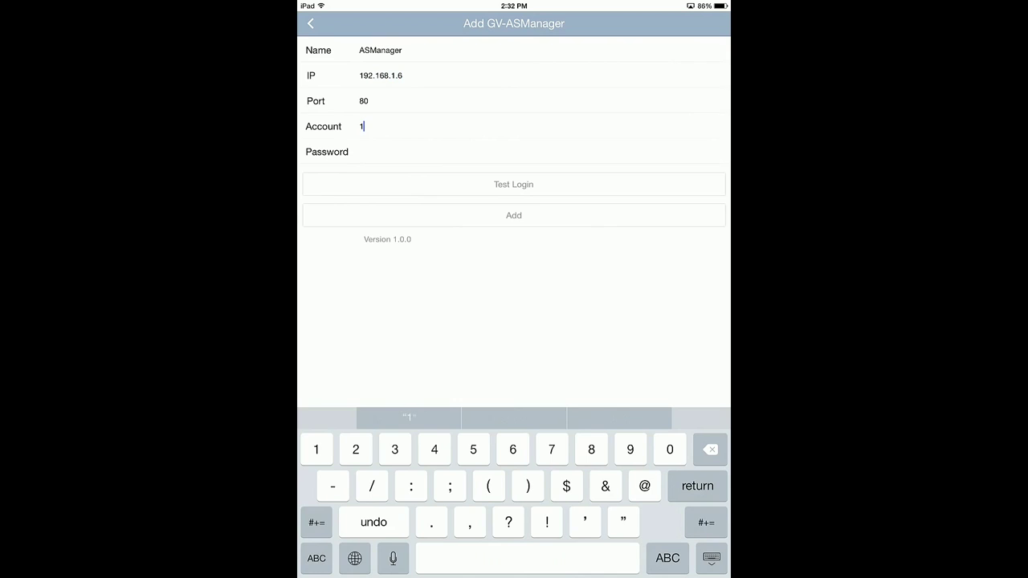
left_click(377, 151)
type("1")
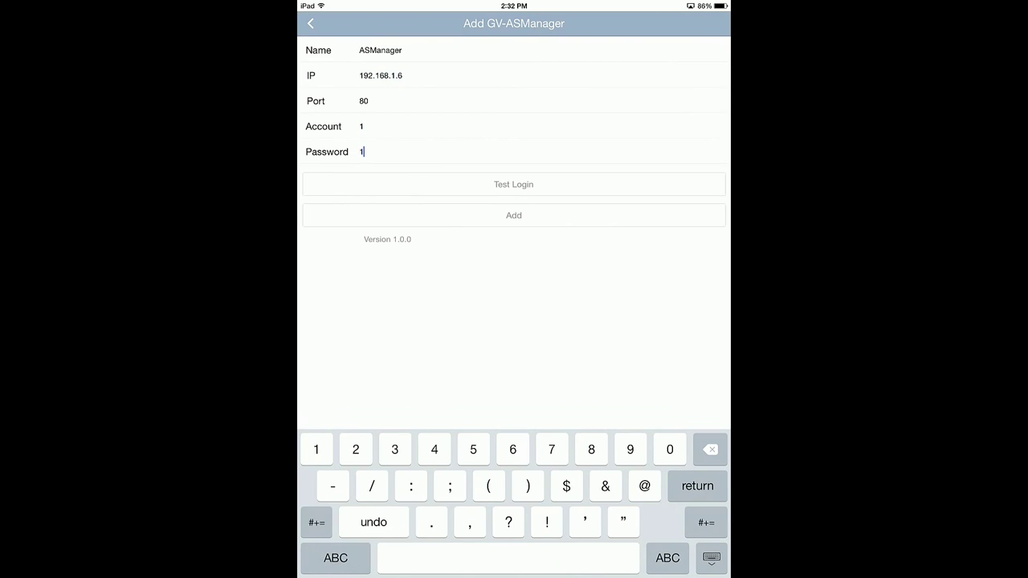
left_click(514, 215)
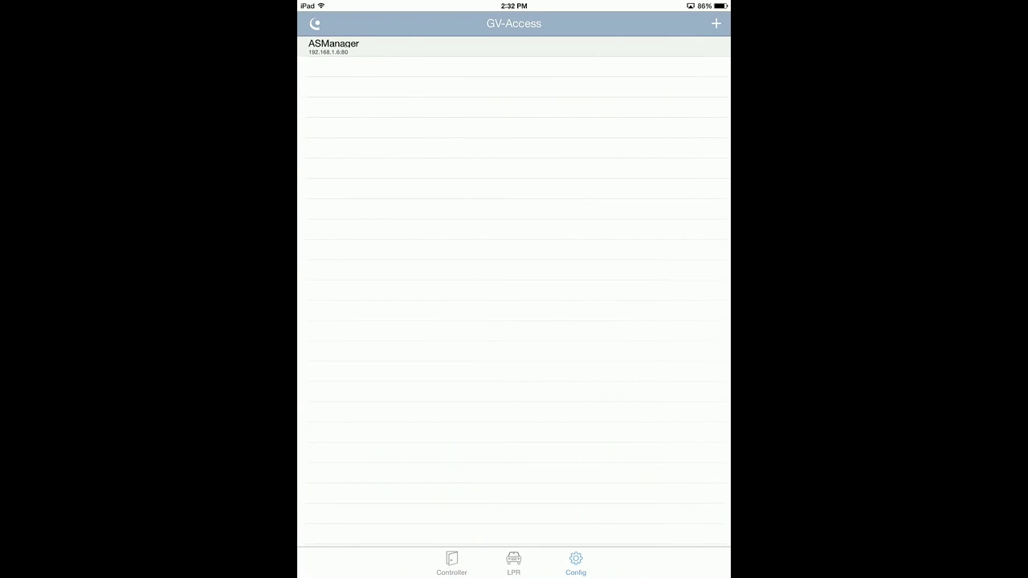
Step: View Door3's live camera and open its door control options from both the live view and the controller list
left_click(452, 562)
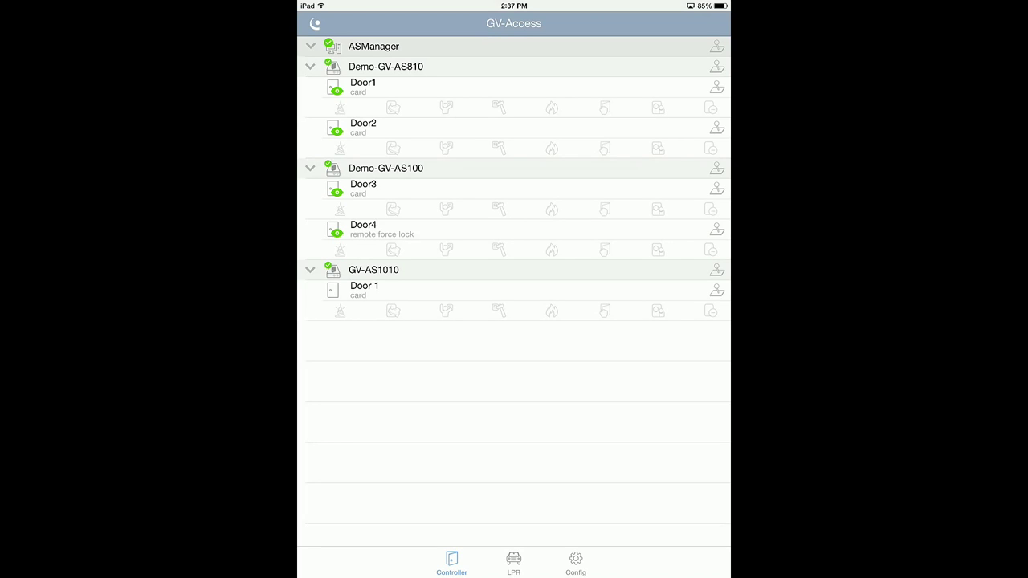
left_click(370, 199)
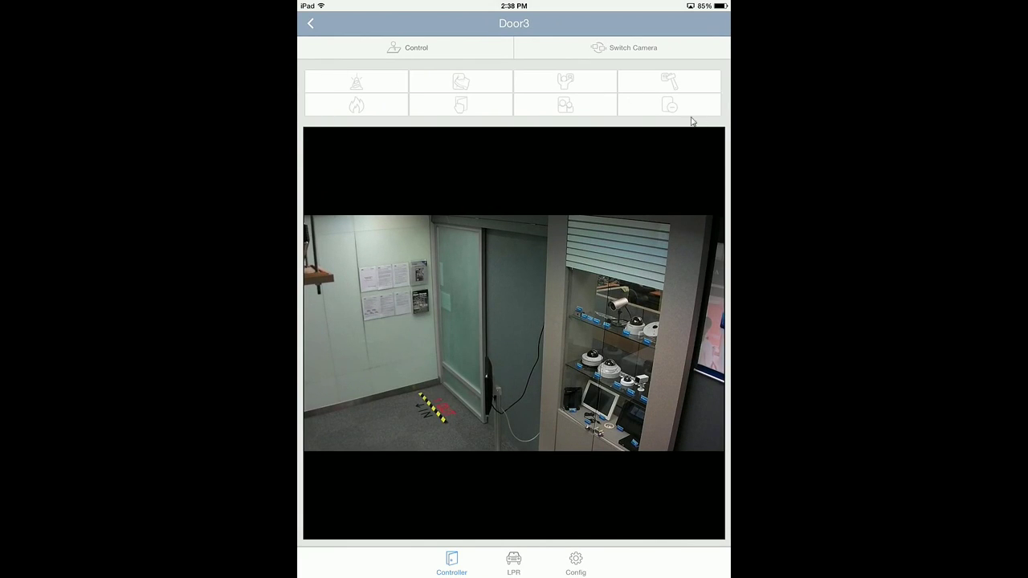
left_click(436, 57)
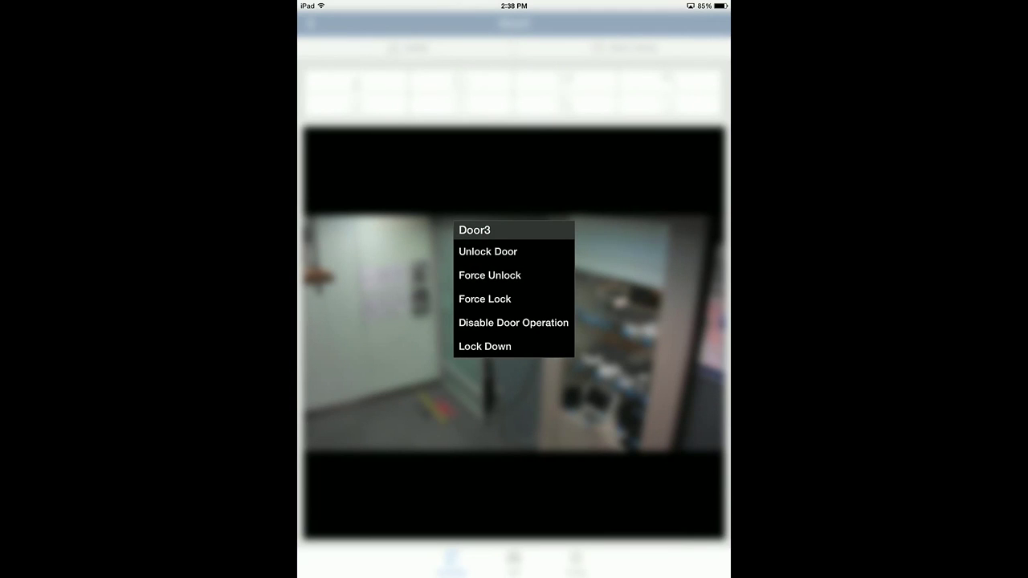
left_click(462, 187)
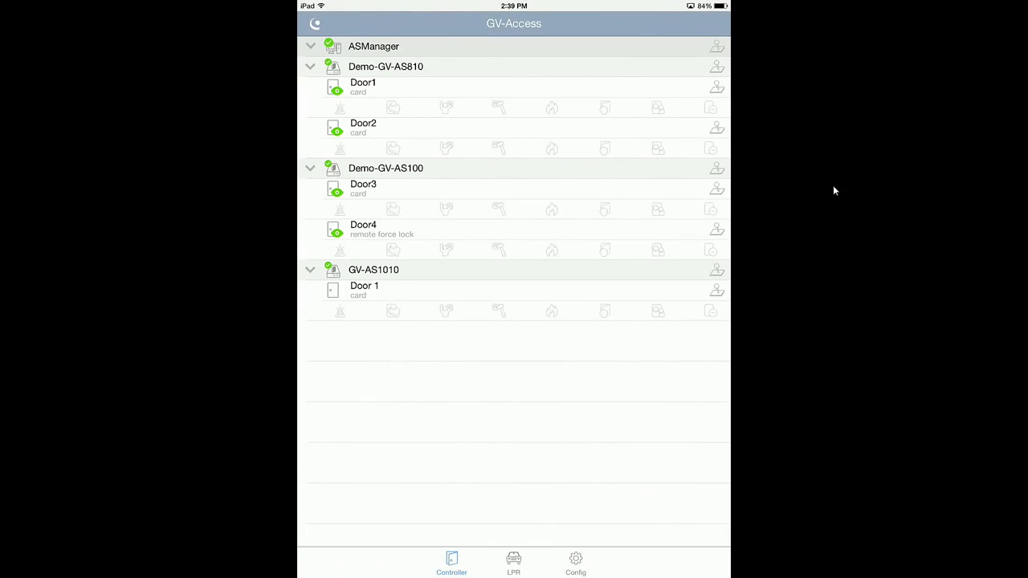
left_click(717, 192)
Step: View the Lane 1 camera under LPR, check its gate control options, and return to the lane list
left_click(513, 562)
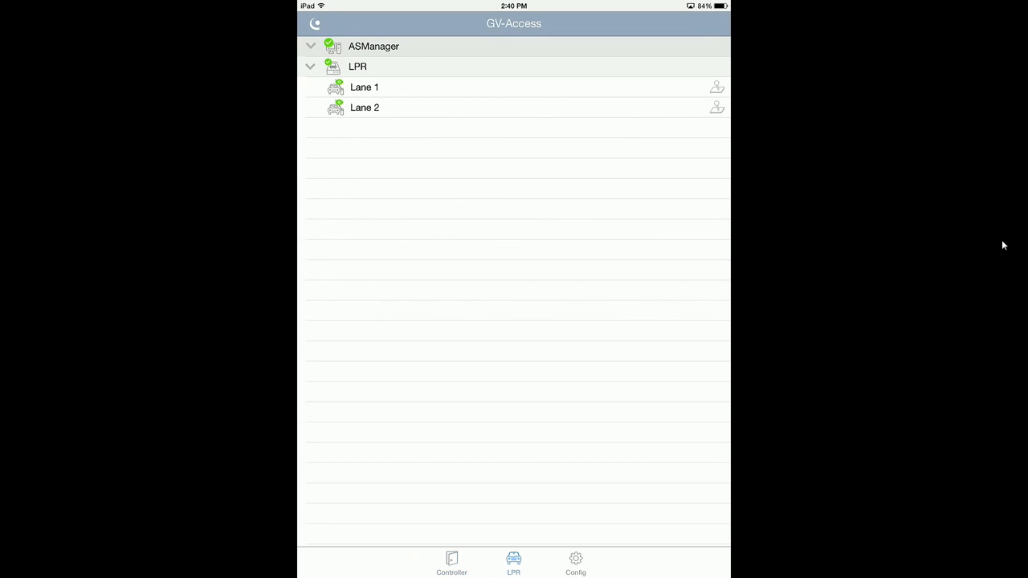
left_click(359, 90)
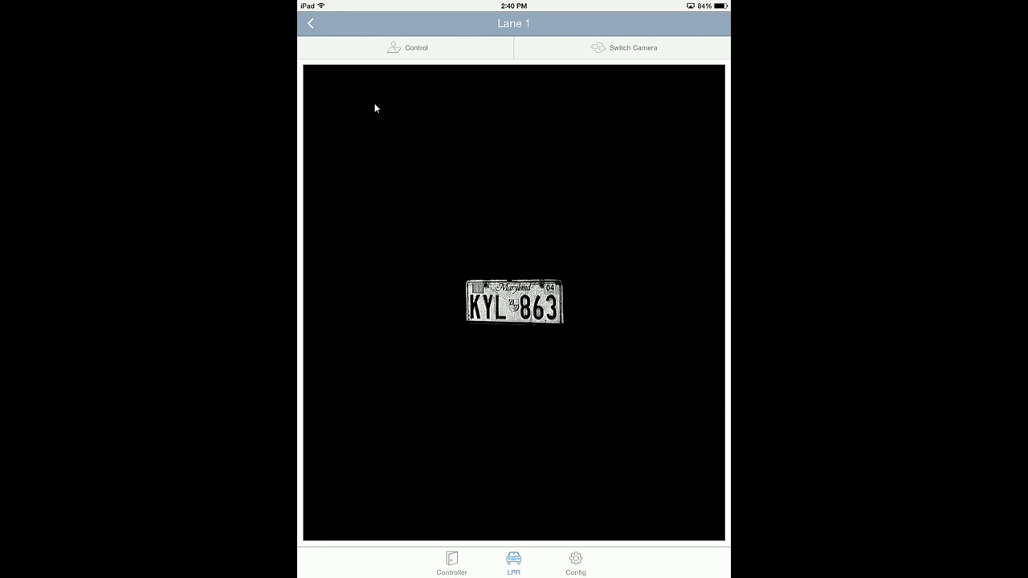
left_click(416, 49)
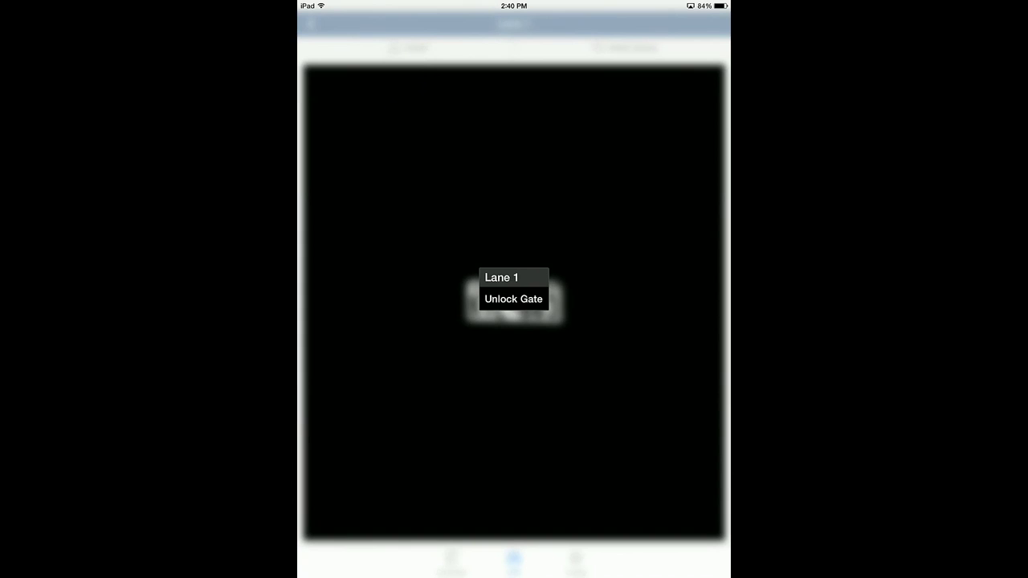
left_click(419, 53)
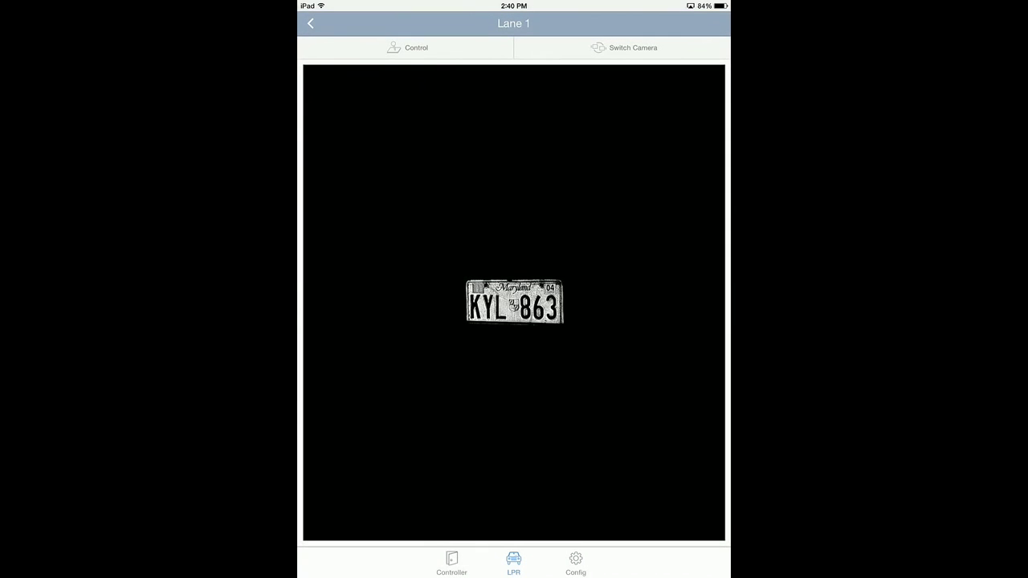
left_click(312, 25)
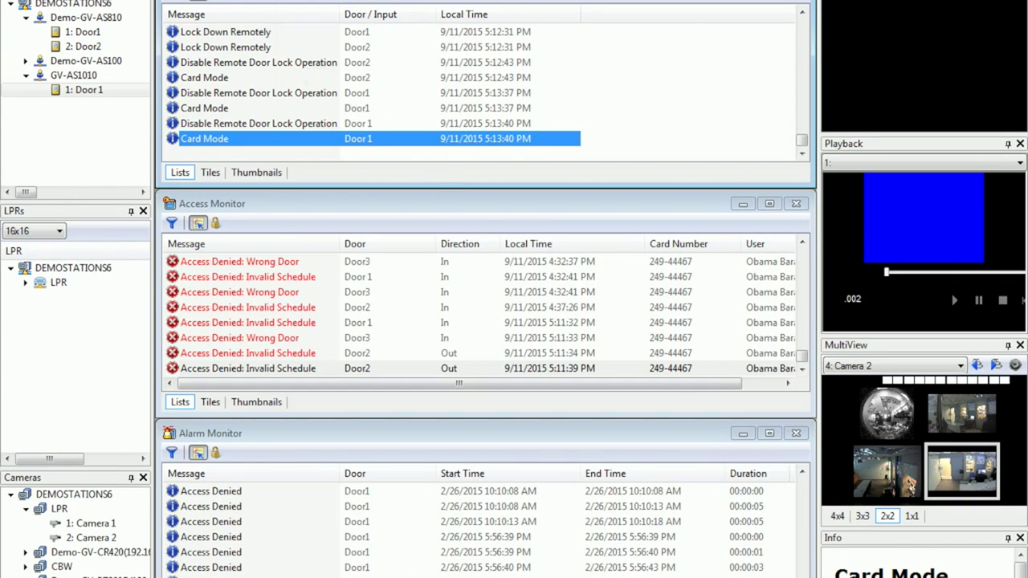
Step: Switch to GV-ASManager, launch LockDownApp, and start a new host named ASManager with address 192.168.1.6
key("alt+t")
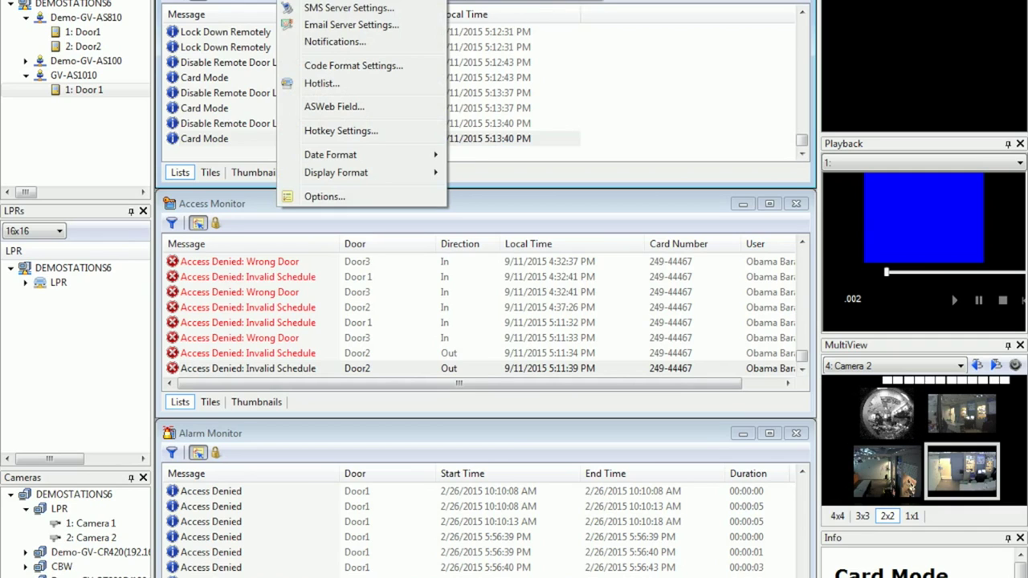
key("Escape")
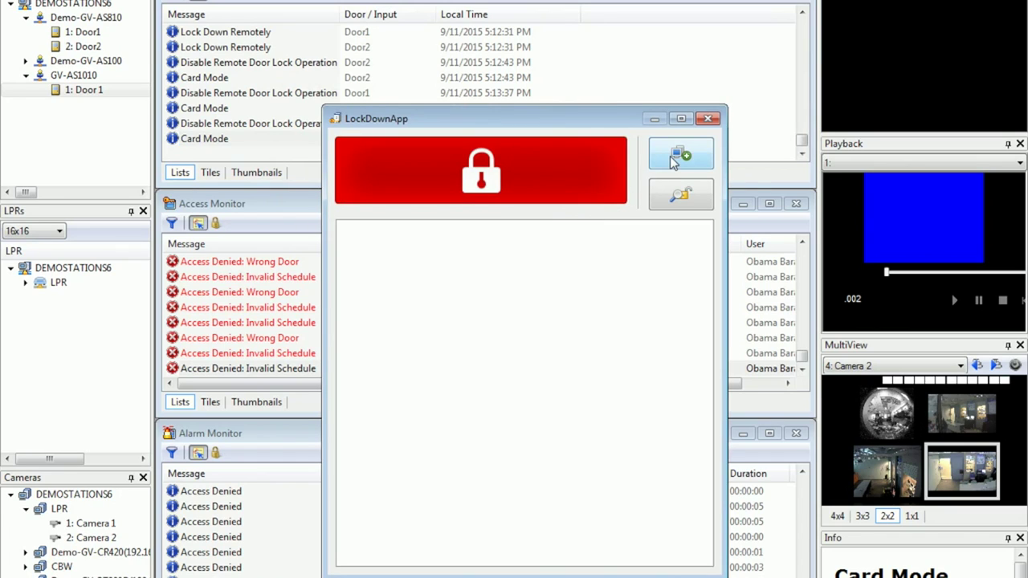
left_click(674, 157)
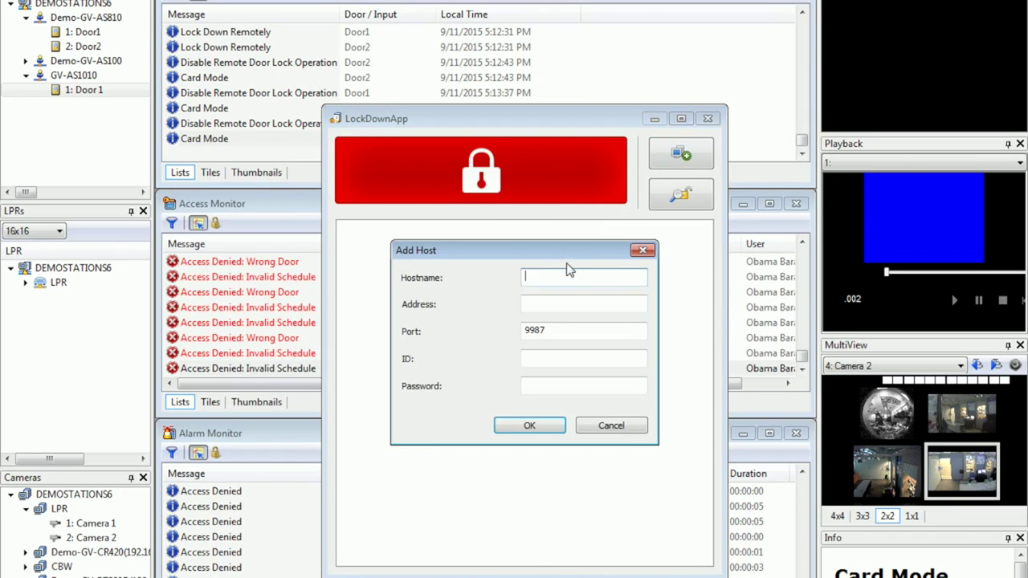
type("ASManager")
key("Tab")
type("192.")
type("68.1.6")
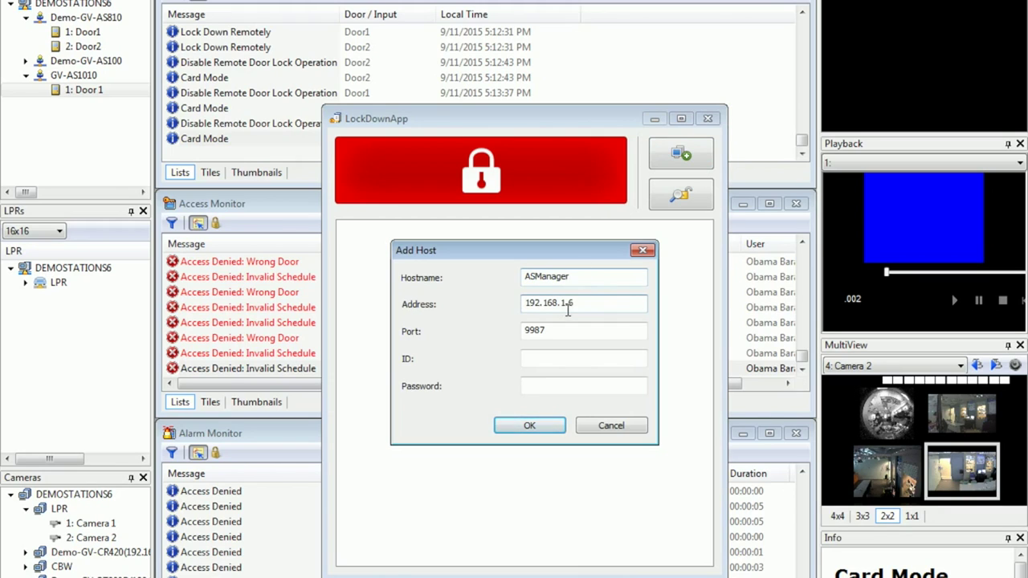
Step: Enter the host's login ID and password, keep port 9987, and confirm adding the host
left_click(568, 329)
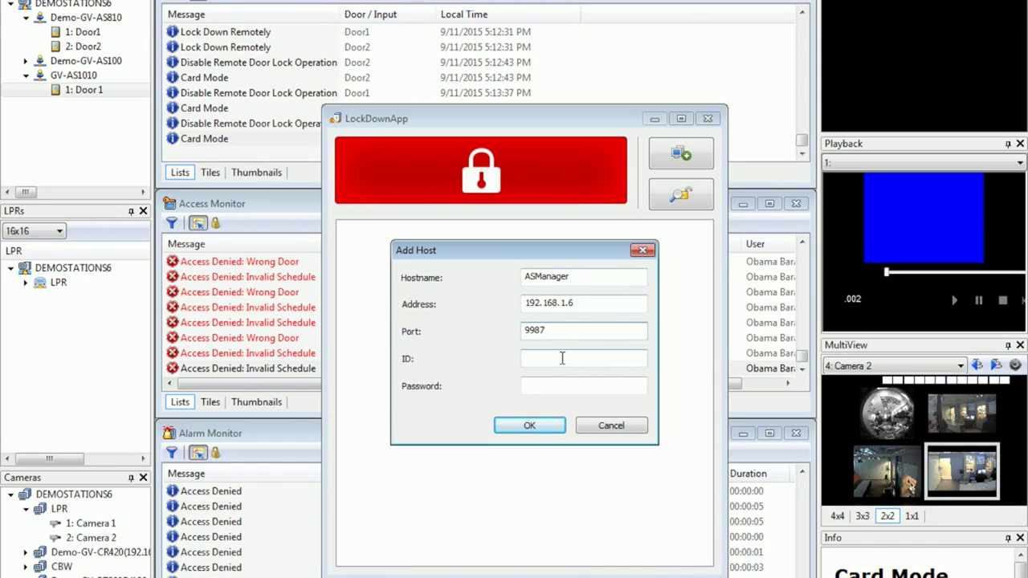
left_click(554, 358)
type("1")
left_click(541, 422)
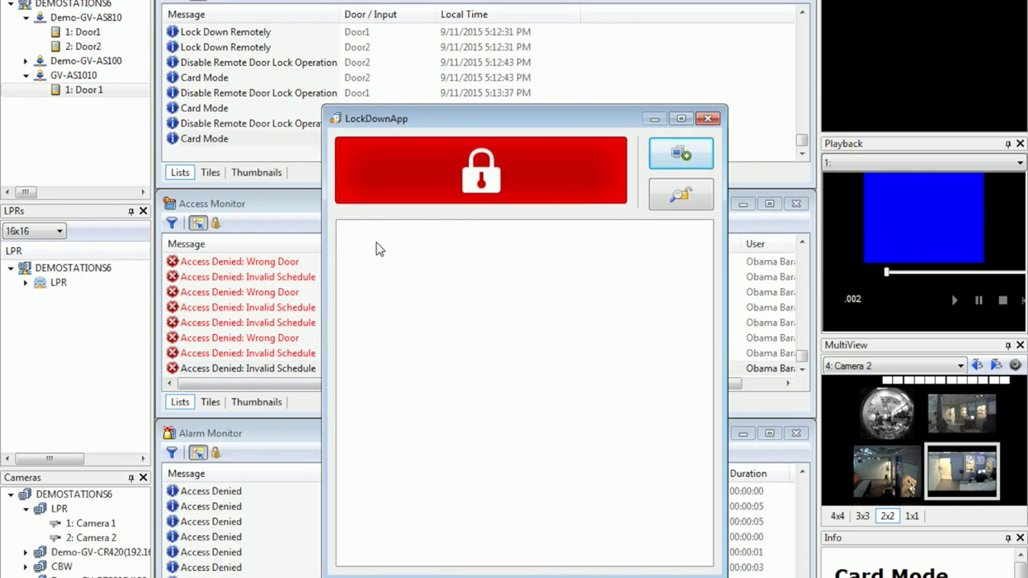
Step: Lock down all doors of the DEMOSTATIONS6 host and move the LockDownApp window clear of the event monitor
left_click(395, 230)
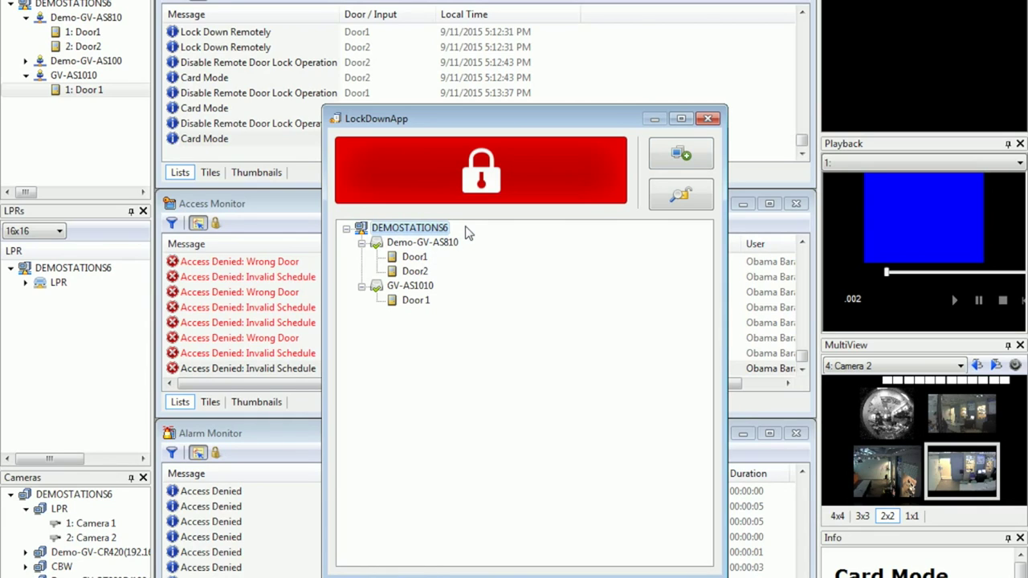
left_click(482, 182)
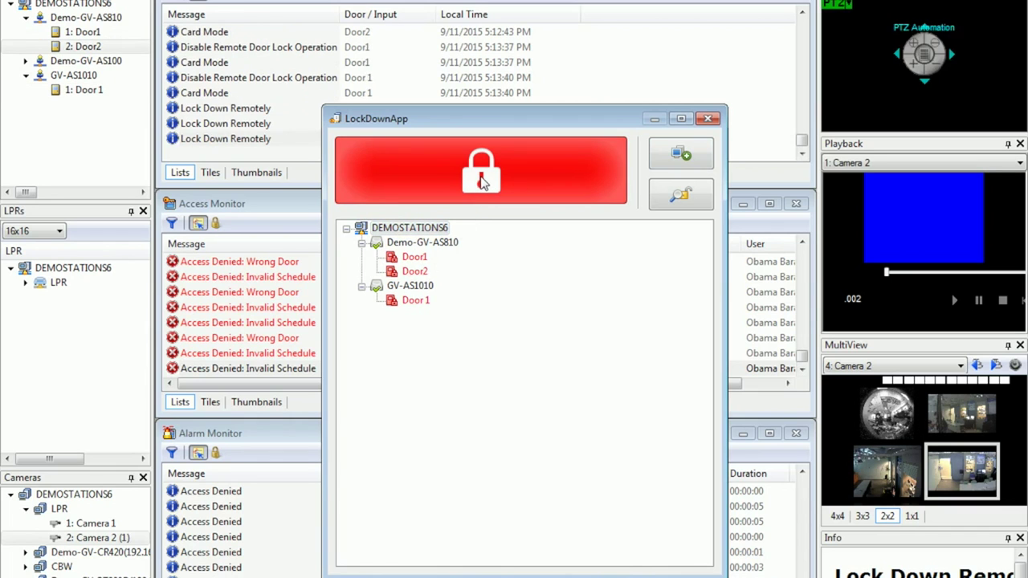
left_click_drag(445, 119, 743, 121)
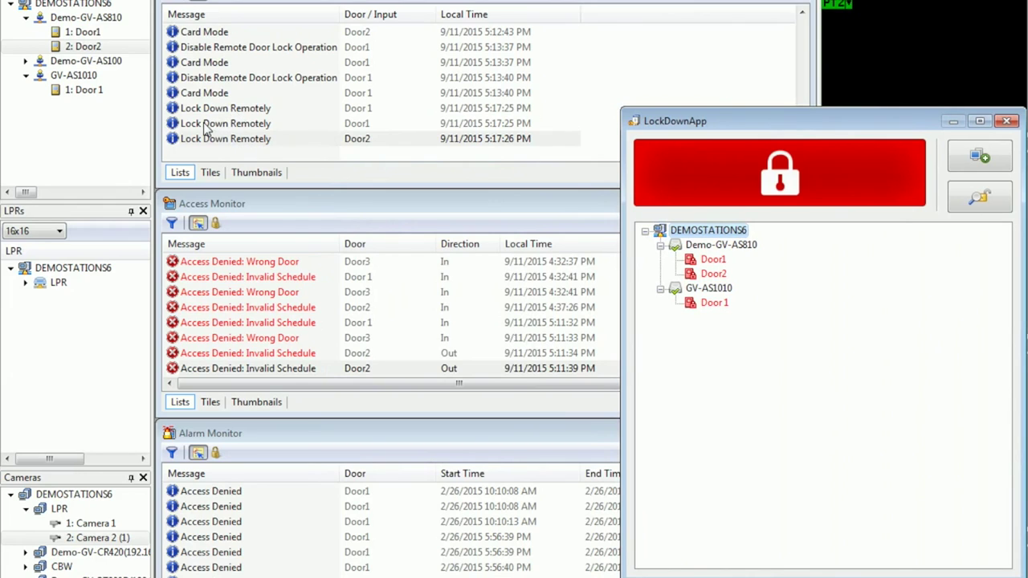
Step: Disable the door lock operation on Door 1 of the GV-AS1010 controller to release its lockdown
left_click(90, 93)
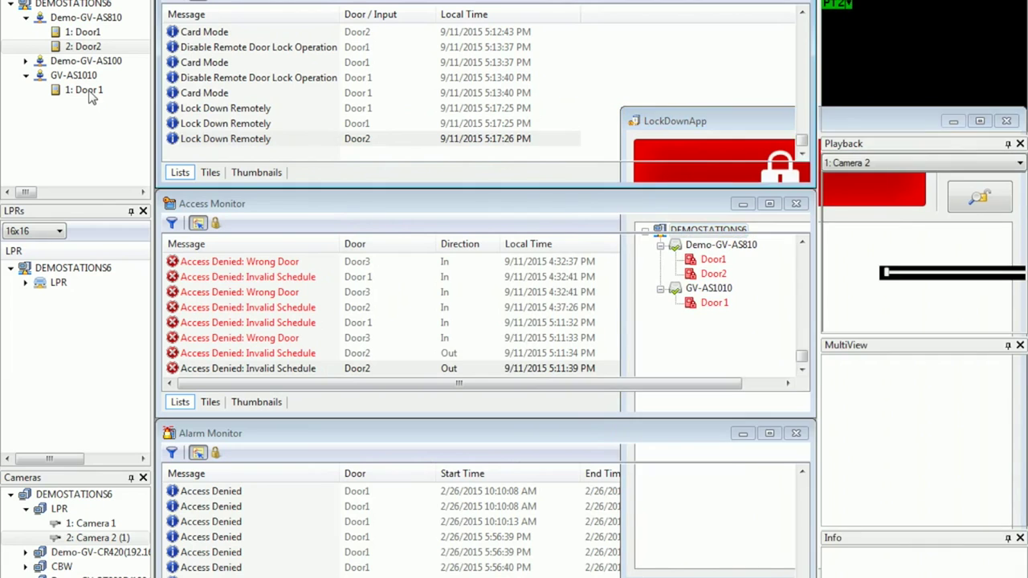
right_click(90, 94)
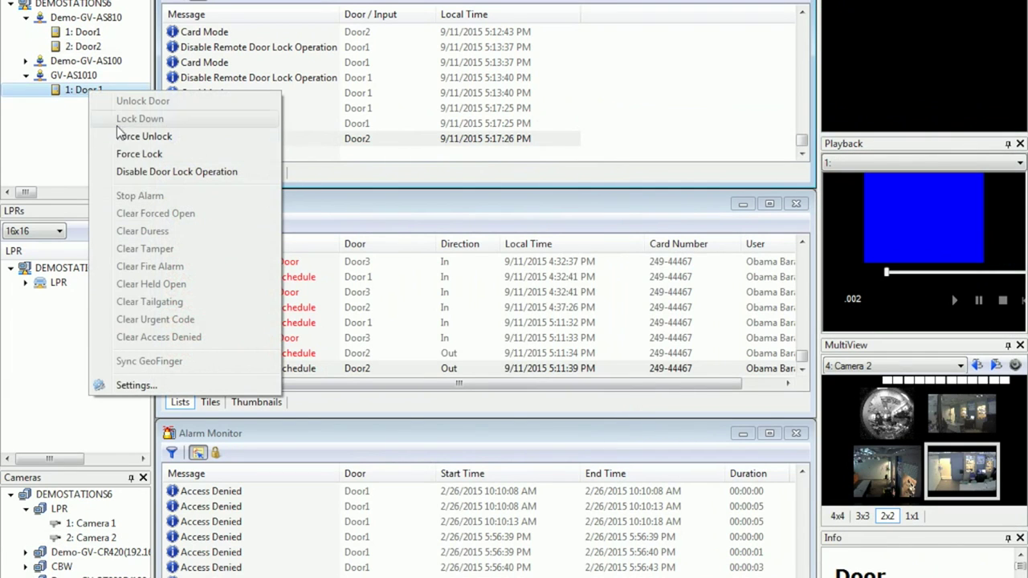
left_click(162, 172)
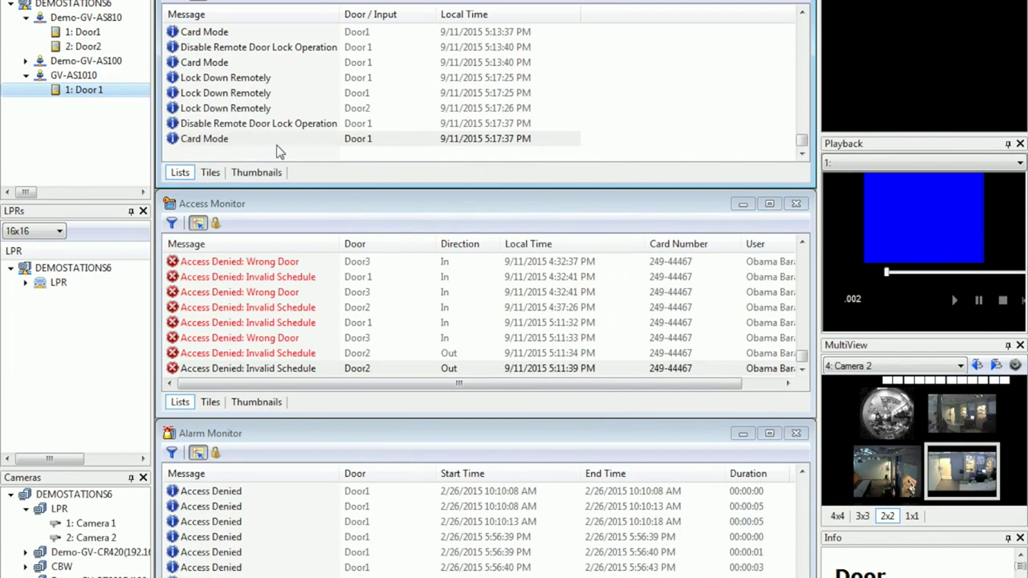